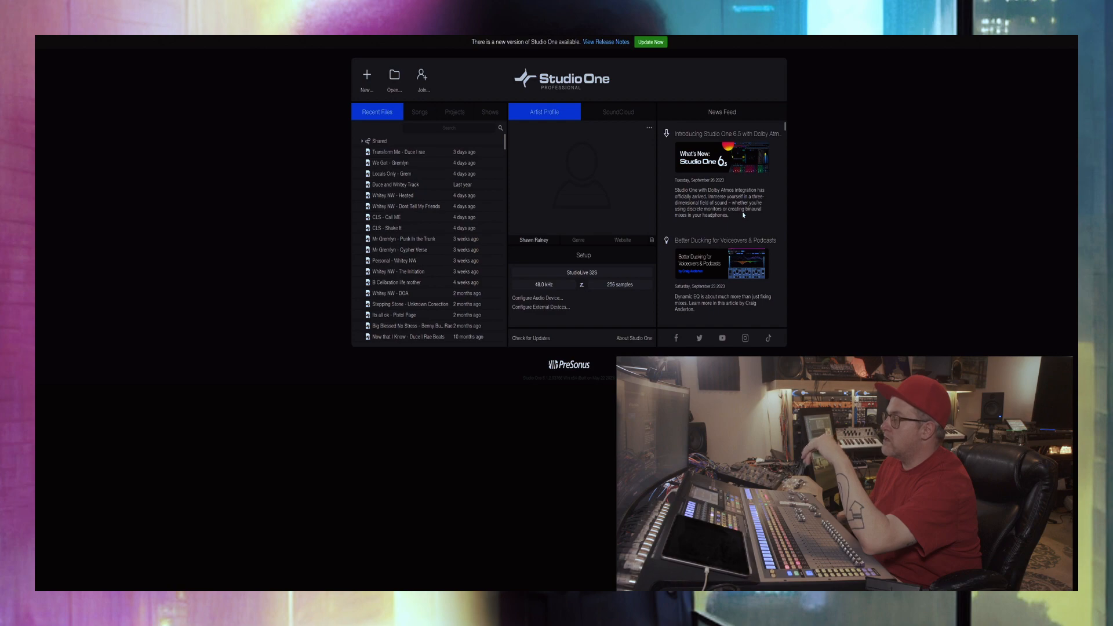
Step: Check for program updates and start updating to the available new version
{"action": "scroll", "coordinate": [706, 231], "scroll_direction": "down", "scroll_amount": 2}
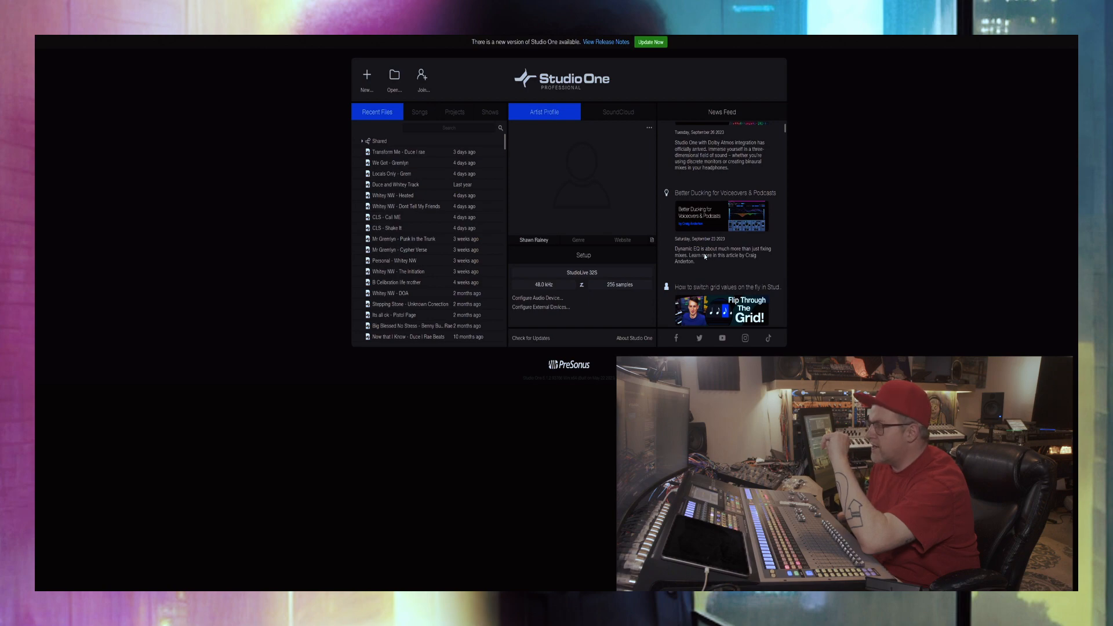
{"action": "scroll", "coordinate": [728, 258], "scroll_direction": "up", "scroll_amount": 2}
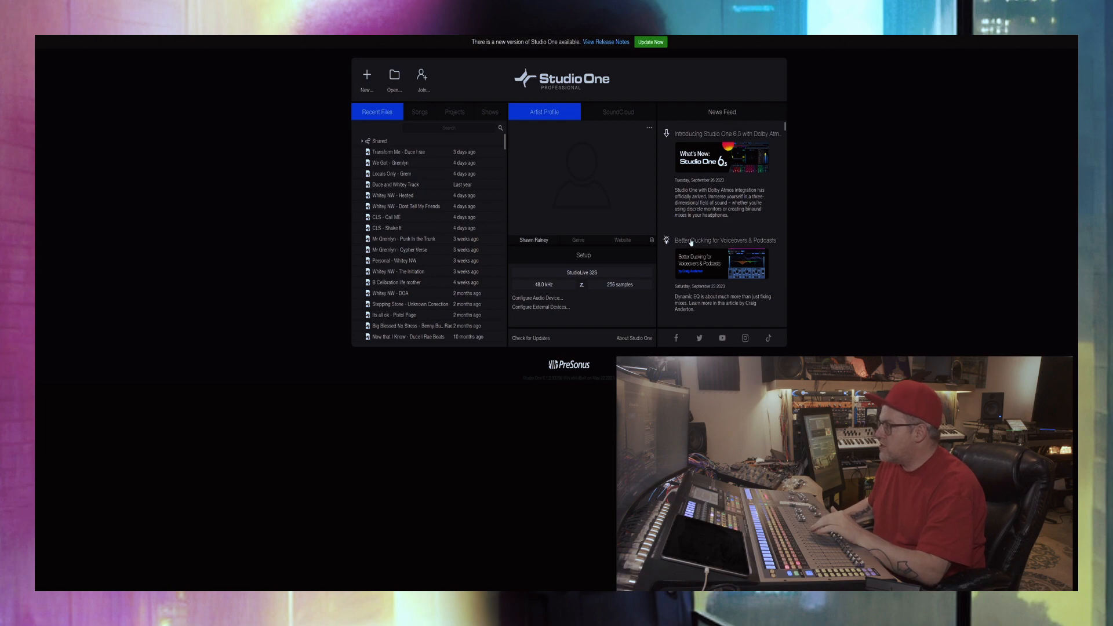
{"action": "left_click", "coordinate": [530, 337]}
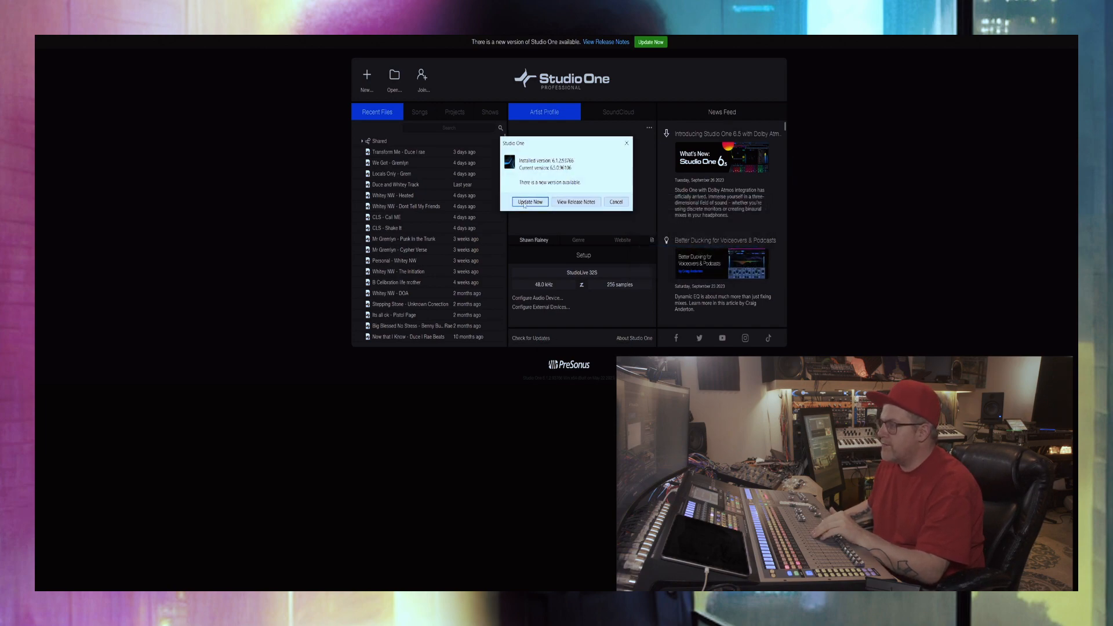
{"action": "left_click", "coordinate": [529, 201]}
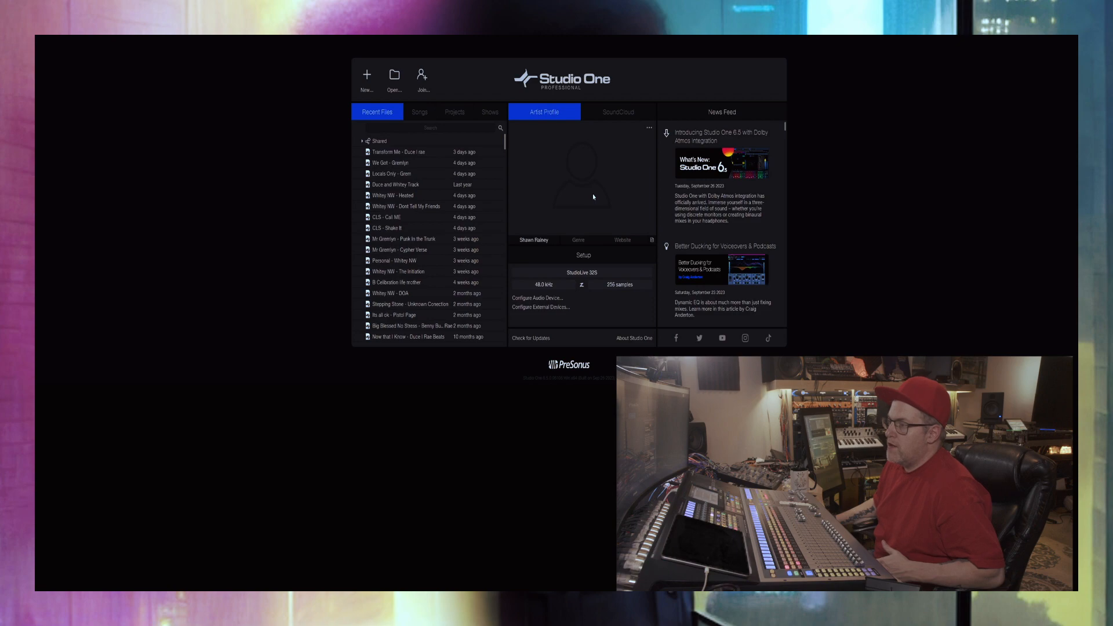
Step: Start a new document and choose the Mix in Surround template from the built-in templates
{"action": "left_click", "coordinate": [367, 76]}
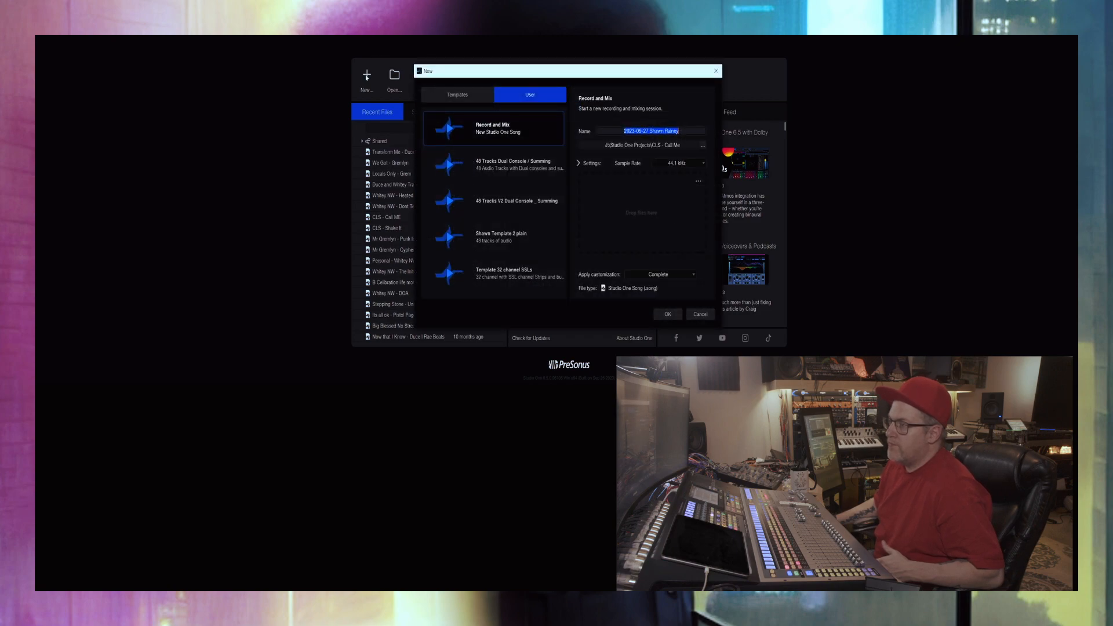
{"action": "left_click", "coordinate": [464, 95]}
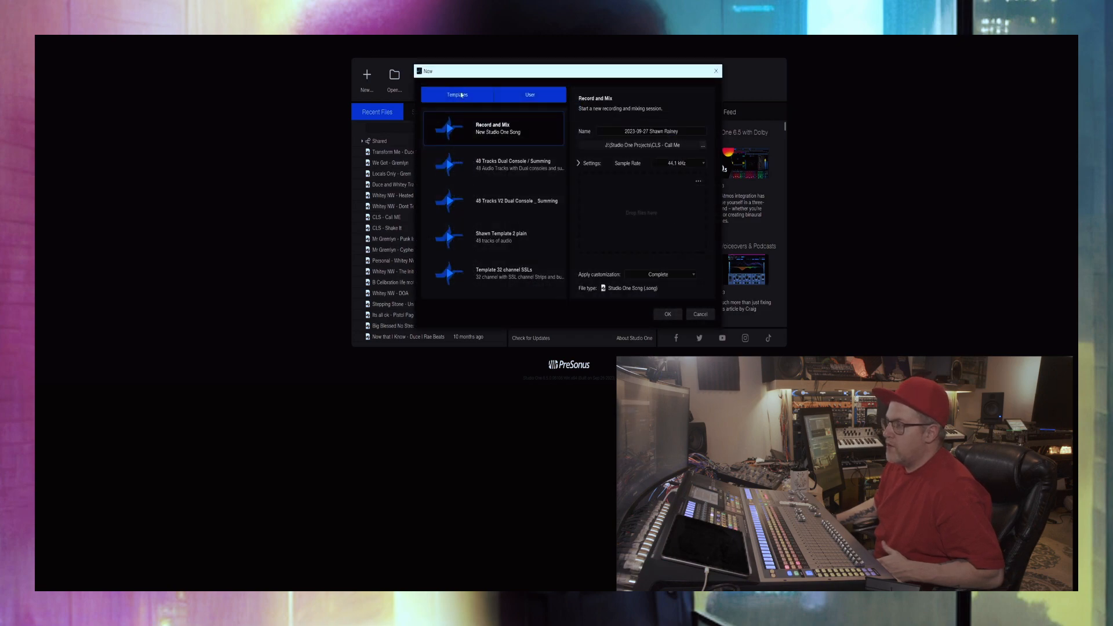
{"action": "scroll", "coordinate": [530, 242], "scroll_direction": "down", "scroll_amount": 5}
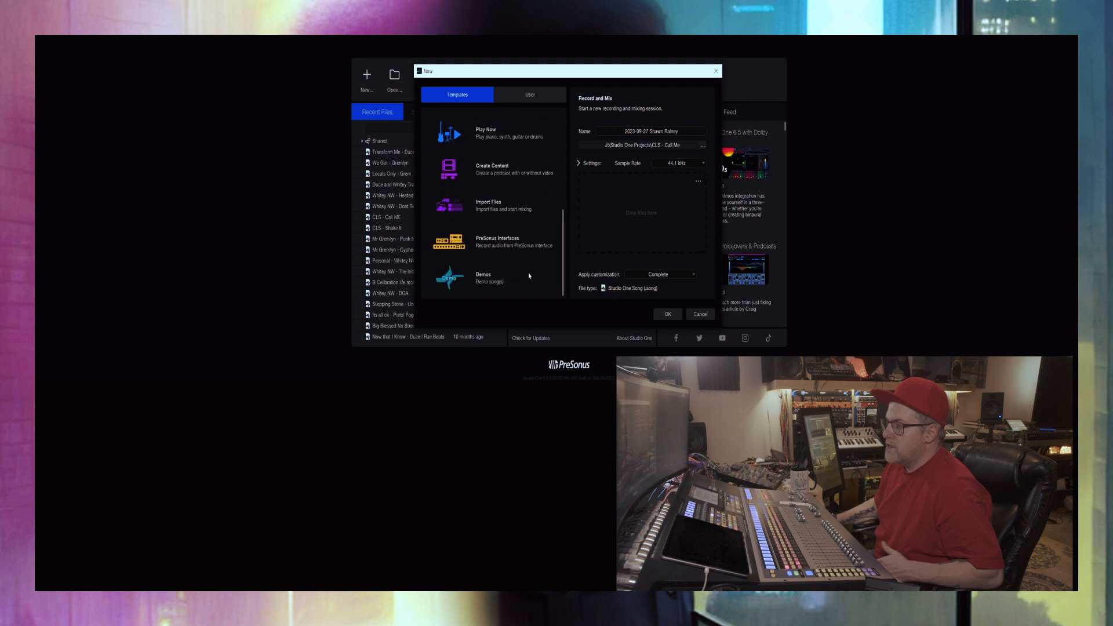
{"action": "scroll", "coordinate": [529, 275], "scroll_direction": "up", "scroll_amount": 1}
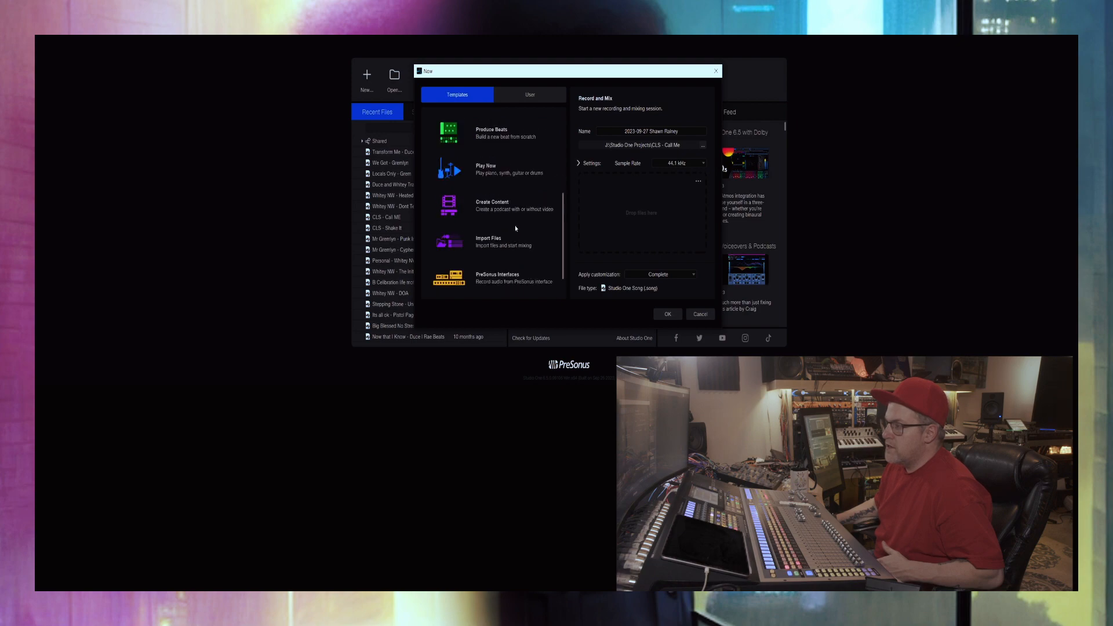
{"action": "scroll", "coordinate": [515, 229], "scroll_direction": "up", "scroll_amount": 2}
{"action": "scroll", "coordinate": [514, 232], "scroll_direction": "up", "scroll_amount": 1}
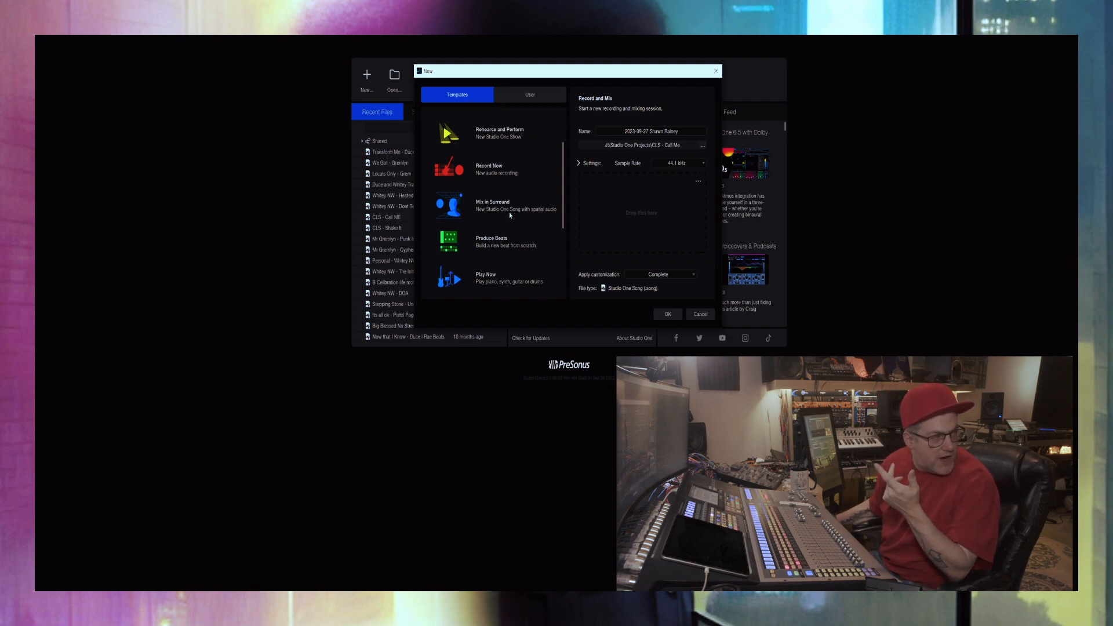
{"action": "scroll", "coordinate": [510, 215], "scroll_direction": "up", "scroll_amount": 2}
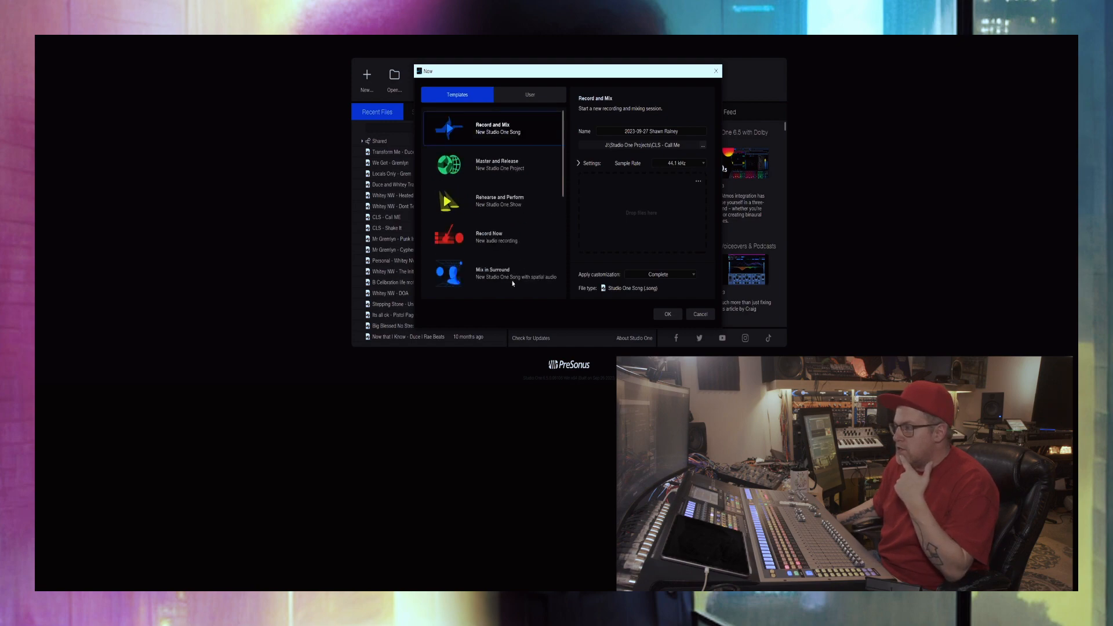
{"action": "left_click", "coordinate": [513, 284]}
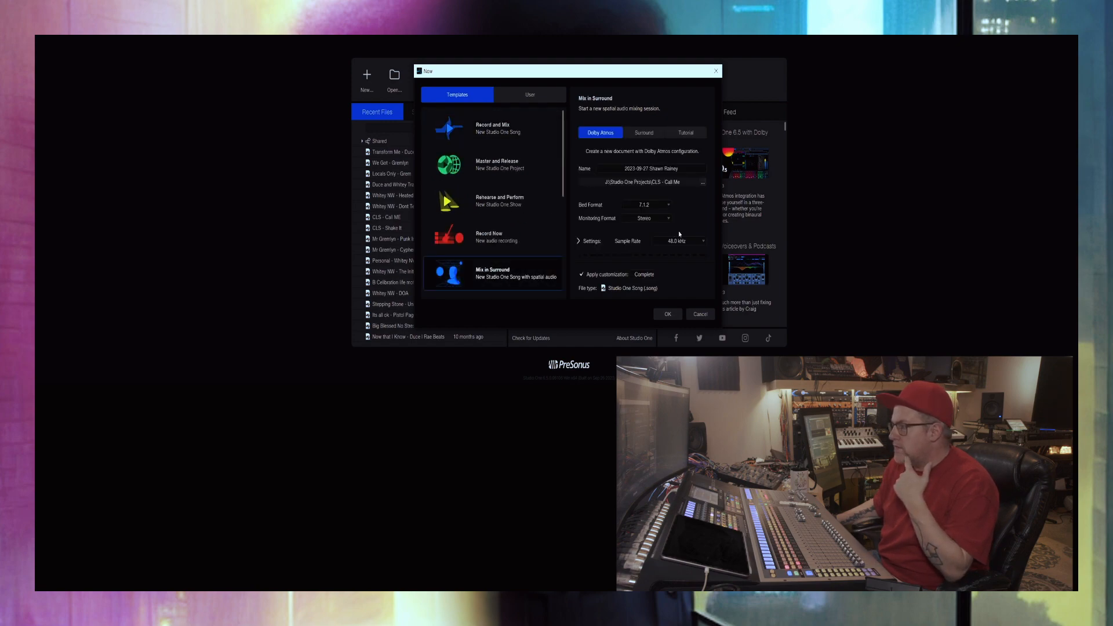
Step: Review the Dolby Atmos bed formats and the Surround output formats, then return to the Dolby Atmos configuration
{"action": "left_click", "coordinate": [668, 205]}
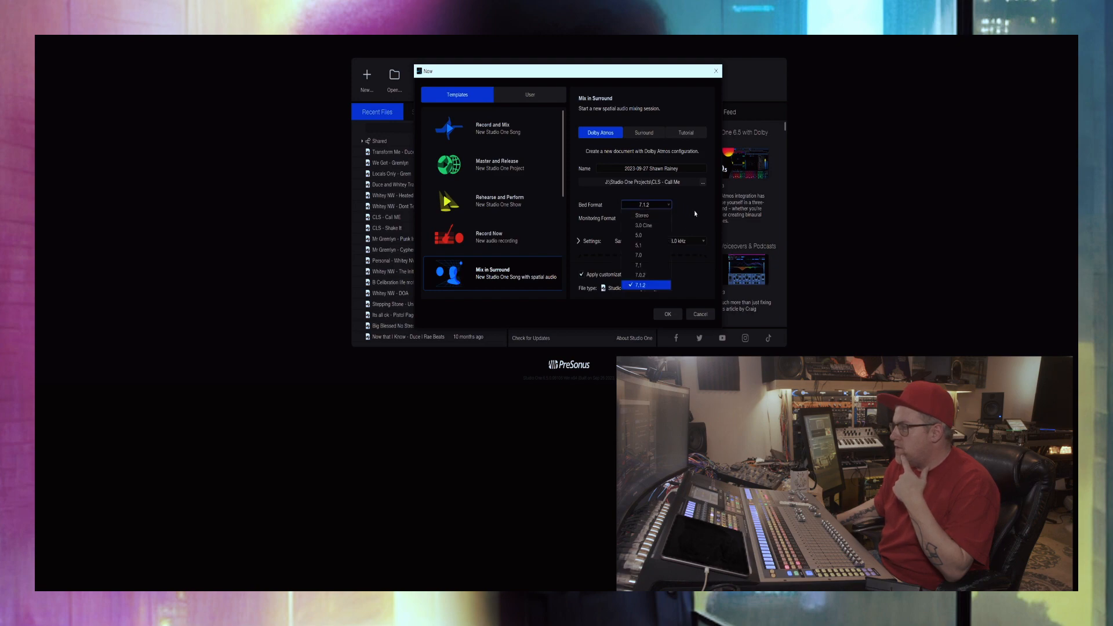
{"action": "left_click", "coordinate": [695, 214]}
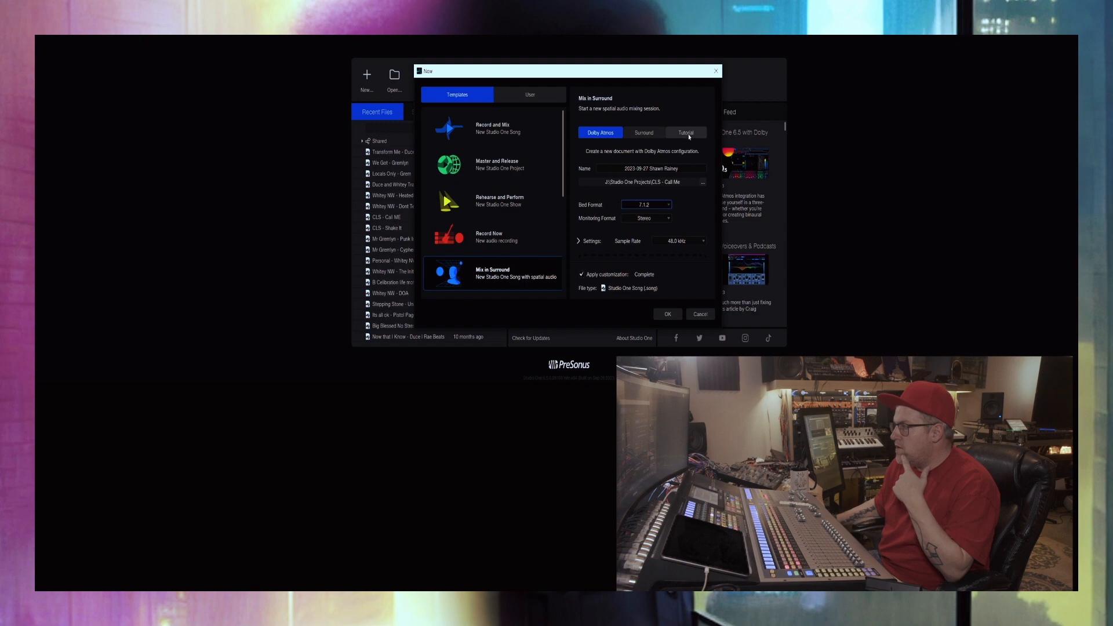
{"action": "left_click", "coordinate": [644, 133]}
{"action": "left_click", "coordinate": [642, 205]}
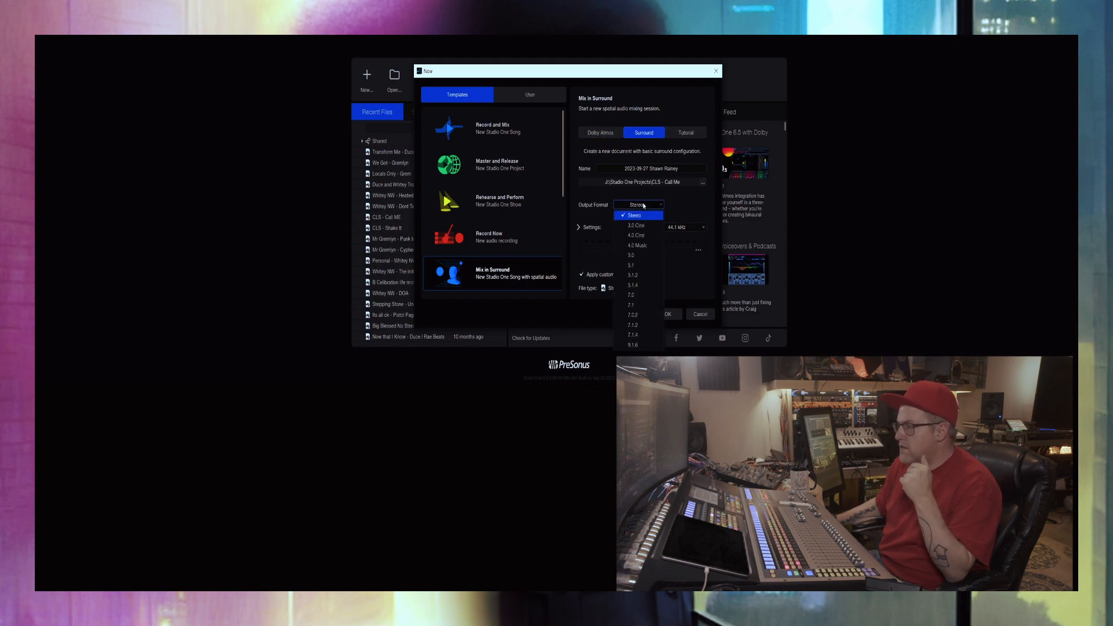
{"action": "left_click", "coordinate": [609, 132]}
{"action": "left_click", "coordinate": [610, 132]}
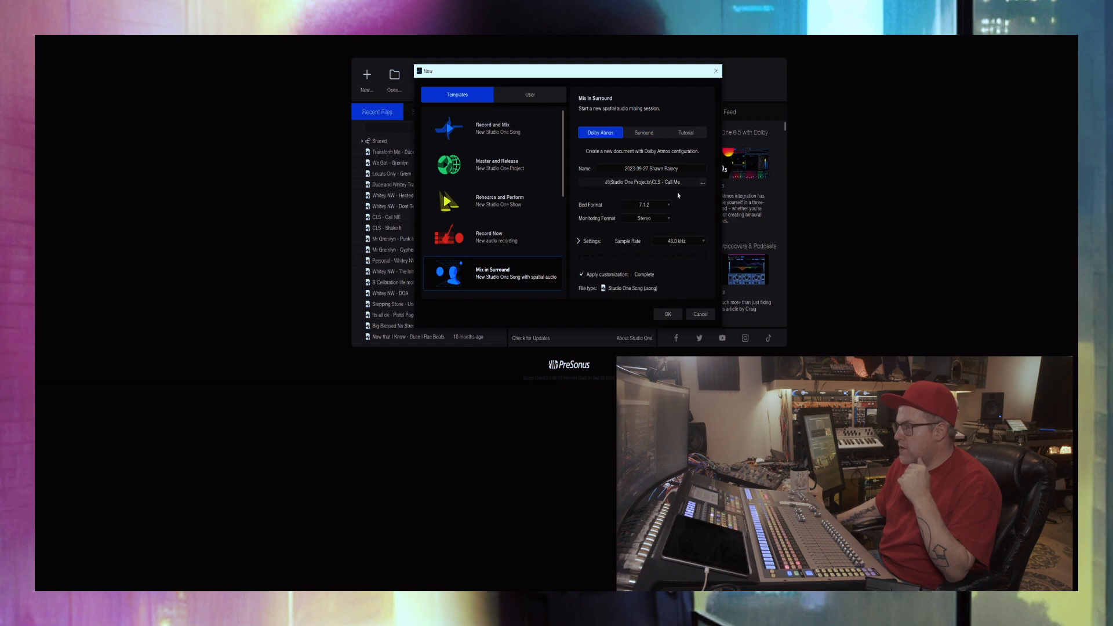
Step: Set the Dolby Atmos monitoring format to 7.1.4 and review the available bed formats and extra settings
{"action": "left_click", "coordinate": [644, 218]}
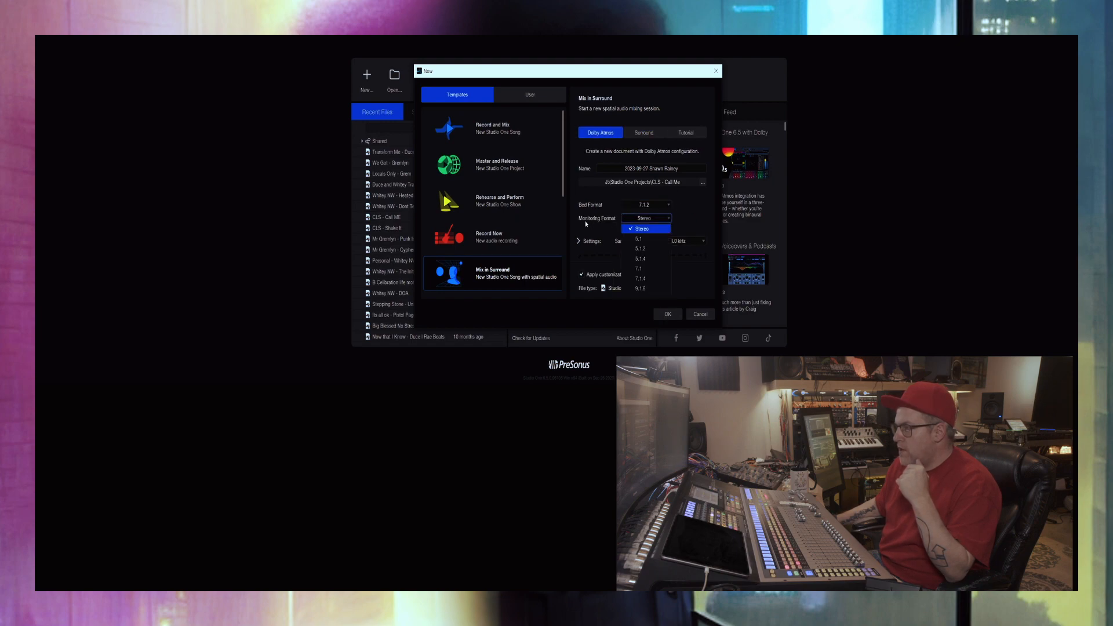
{"action": "left_click", "coordinate": [647, 279]}
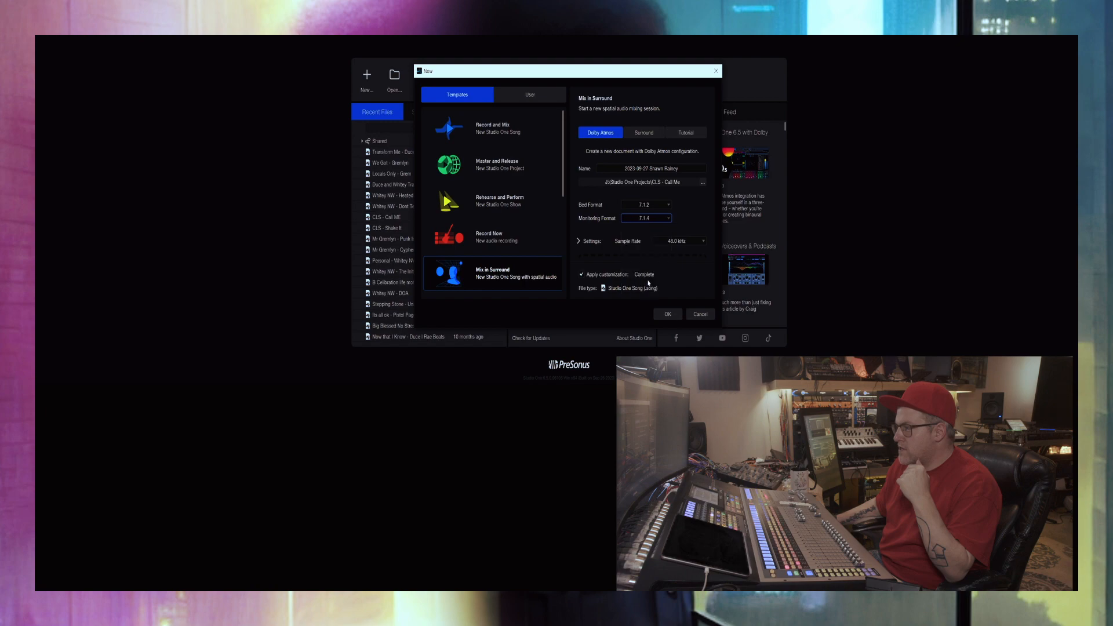
{"action": "left_click", "coordinate": [662, 207]}
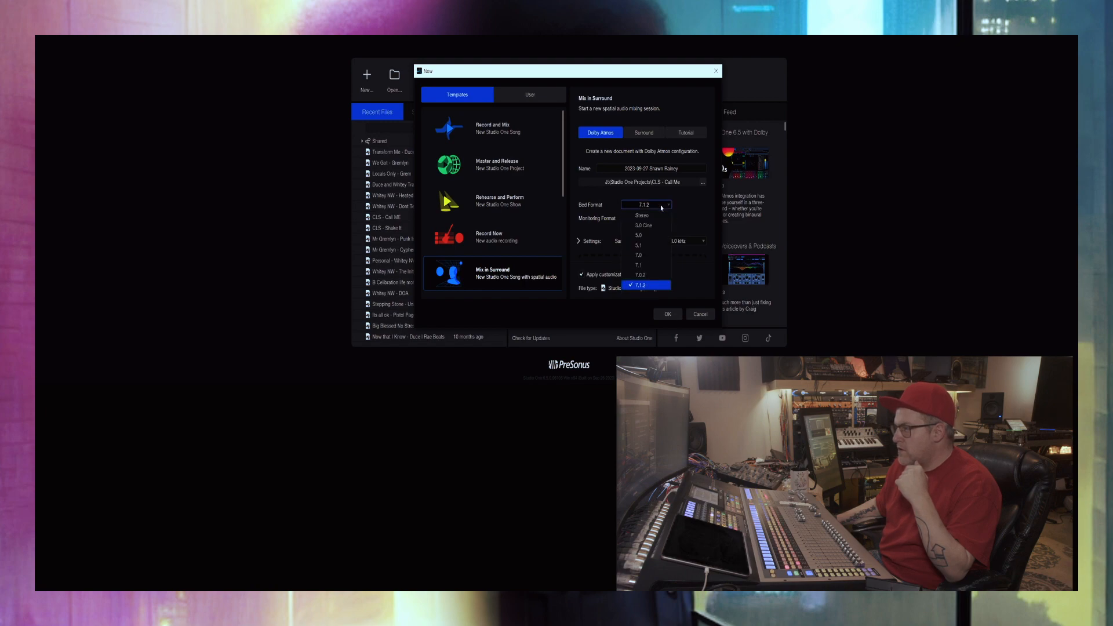
{"action": "left_click", "coordinate": [696, 206]}
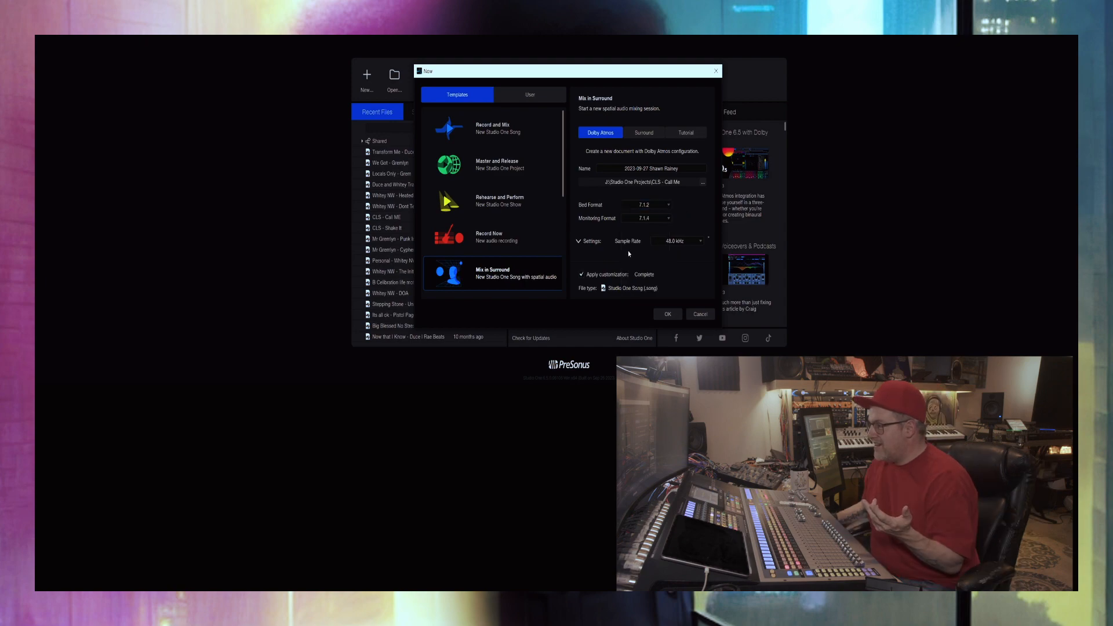
{"action": "left_click", "coordinate": [579, 242]}
{"action": "left_click", "coordinate": [579, 241]}
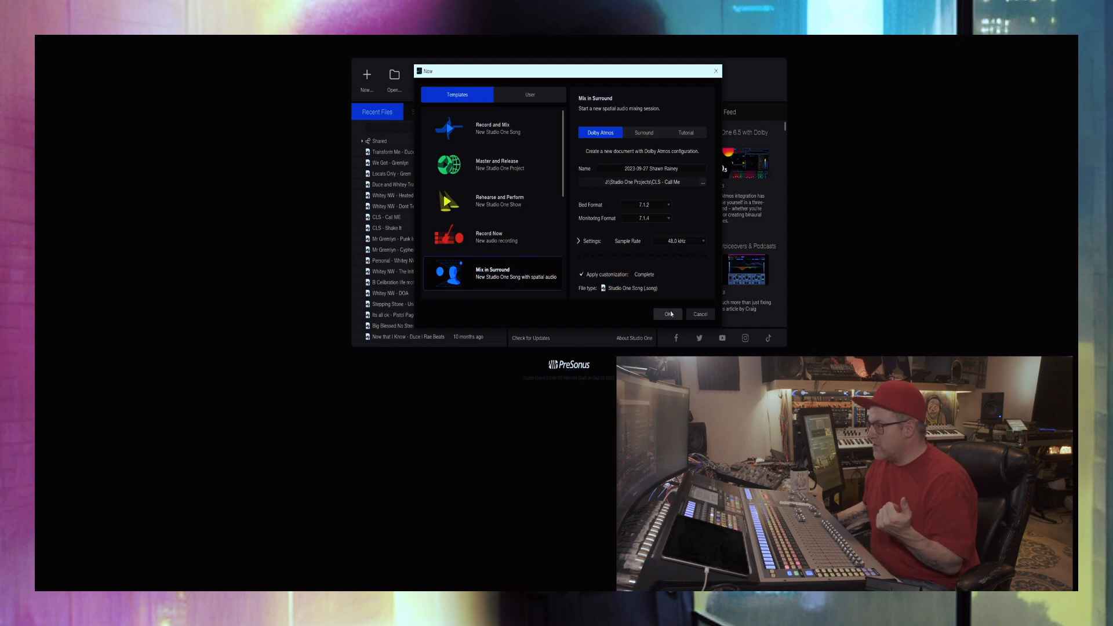
Step: Browse for the song's save location and create a folder named "1st native atmos test" inside Studio One Projects
{"action": "left_click", "coordinate": [702, 182]}
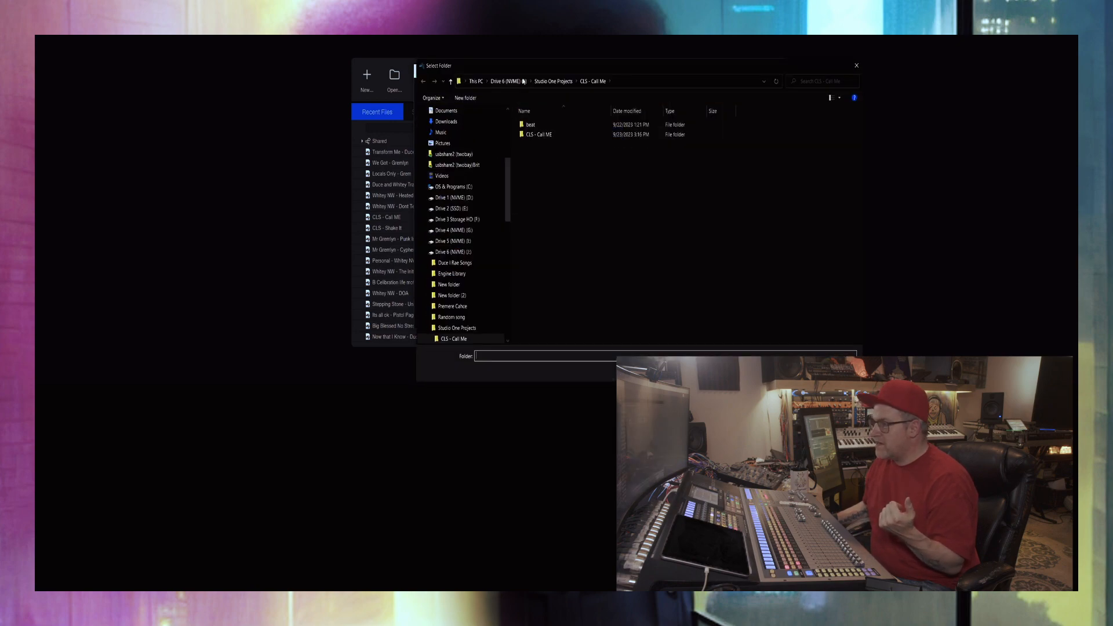
{"action": "left_click", "coordinate": [553, 81]}
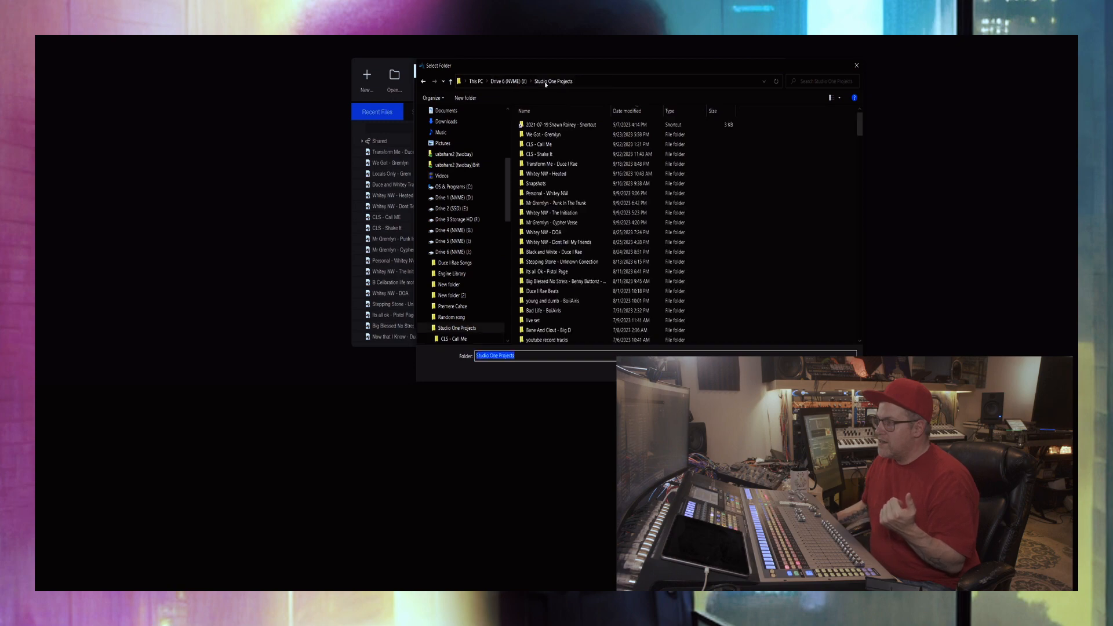
{"action": "left_click", "coordinate": [464, 98]}
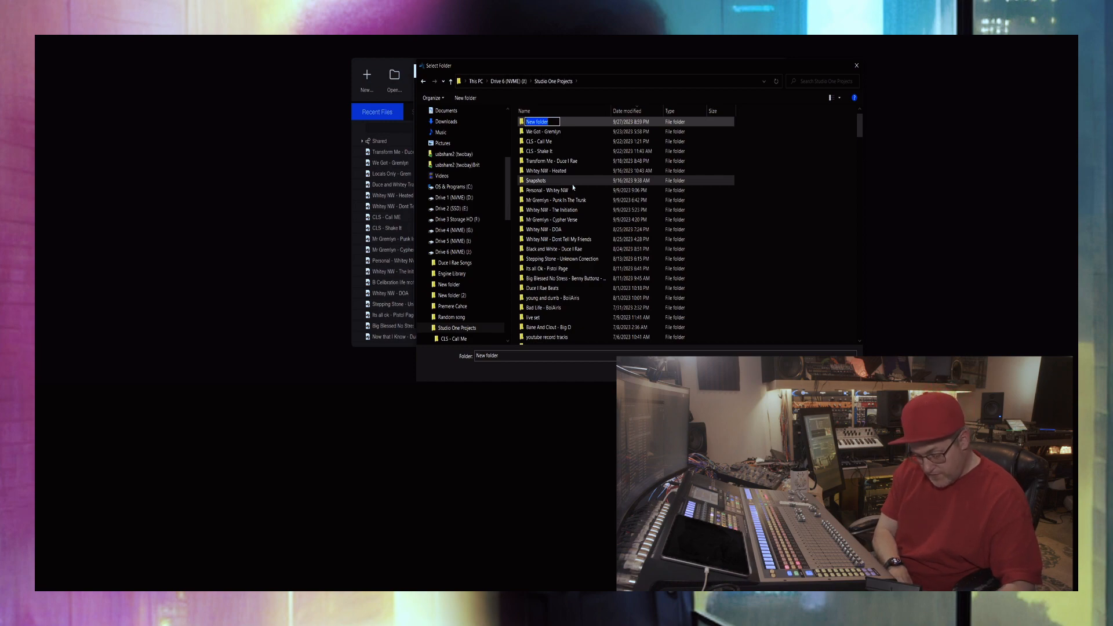
{"action": "type", "text": "1st"}
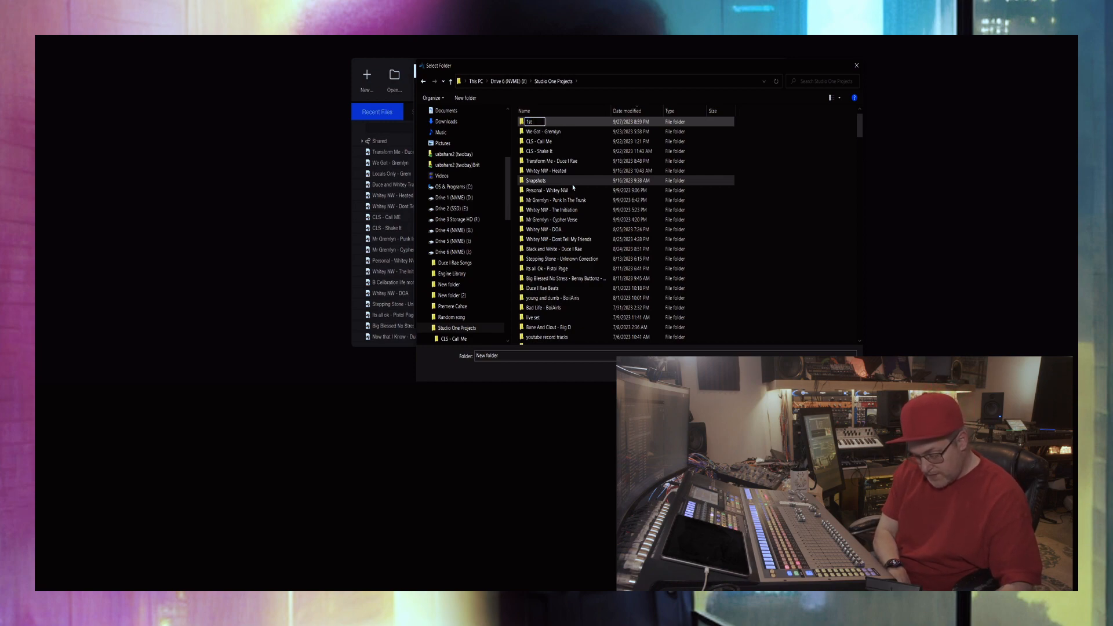
{"action": "type", "text": " native"}
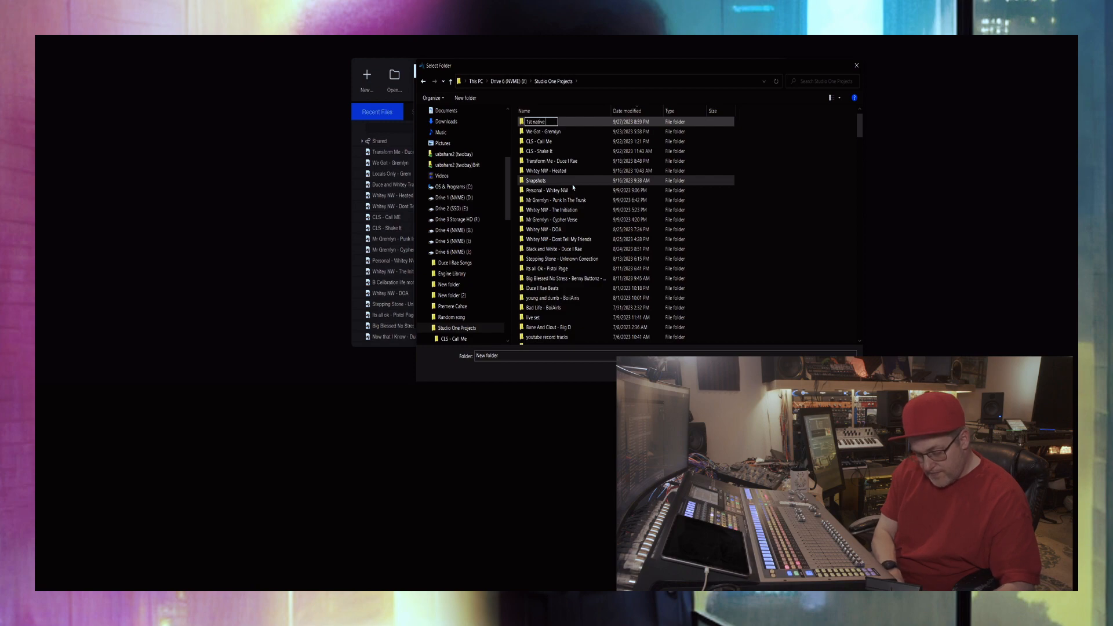
{"action": "type", "text": " atmos test"}
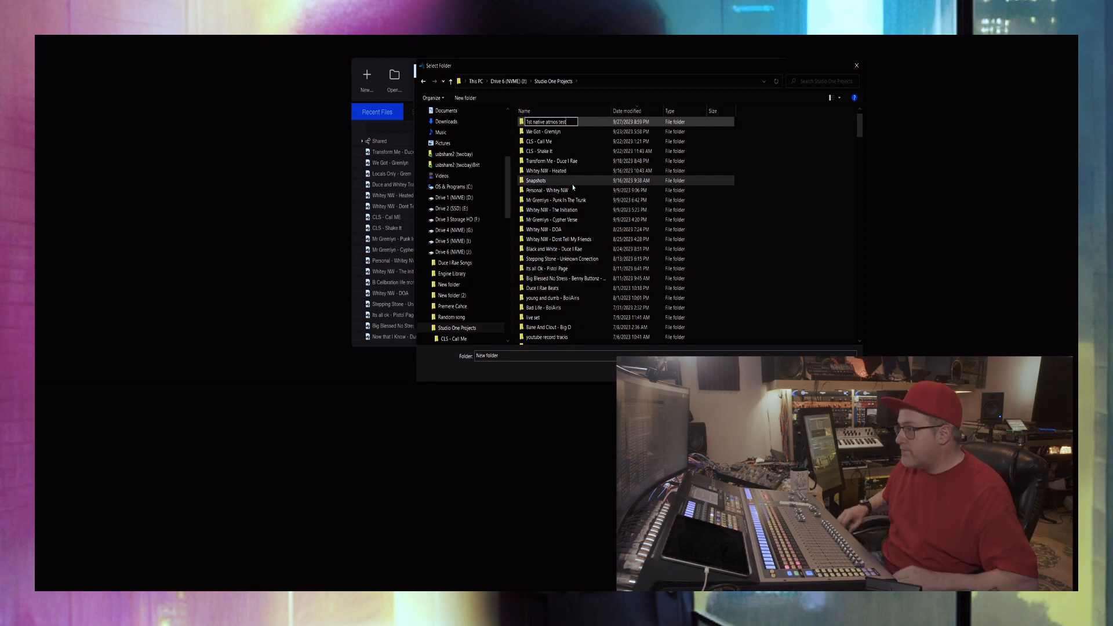
{"action": "key", "text": "Return"}
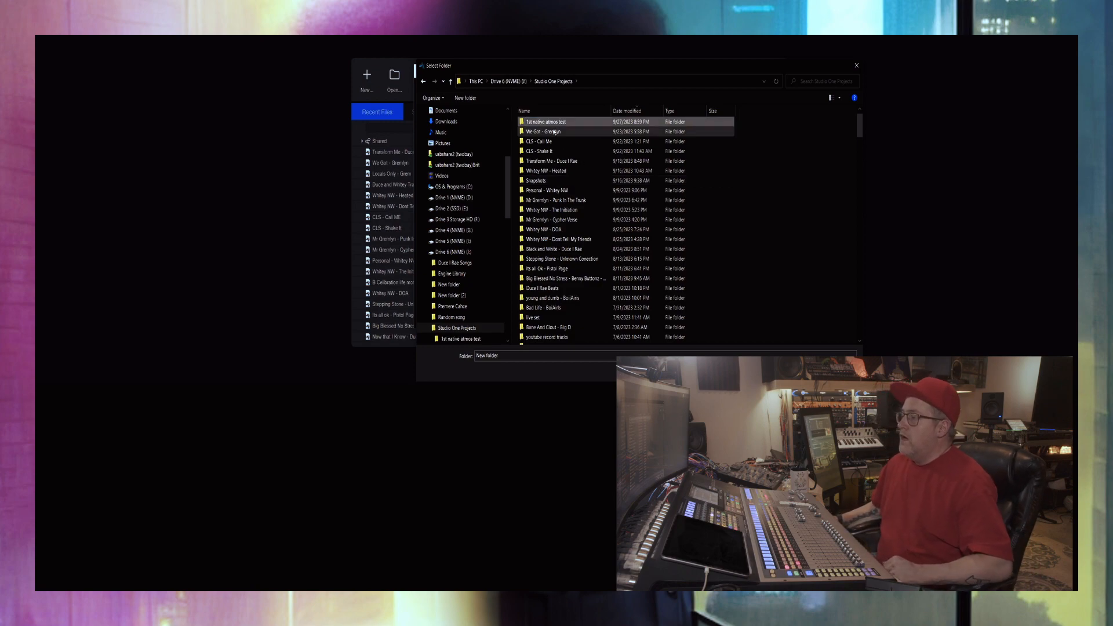
Step: Choose the "1st native atmos test" folder as the save location and create the Dolby Atmos song
{"action": "double_click", "coordinate": [552, 123]}
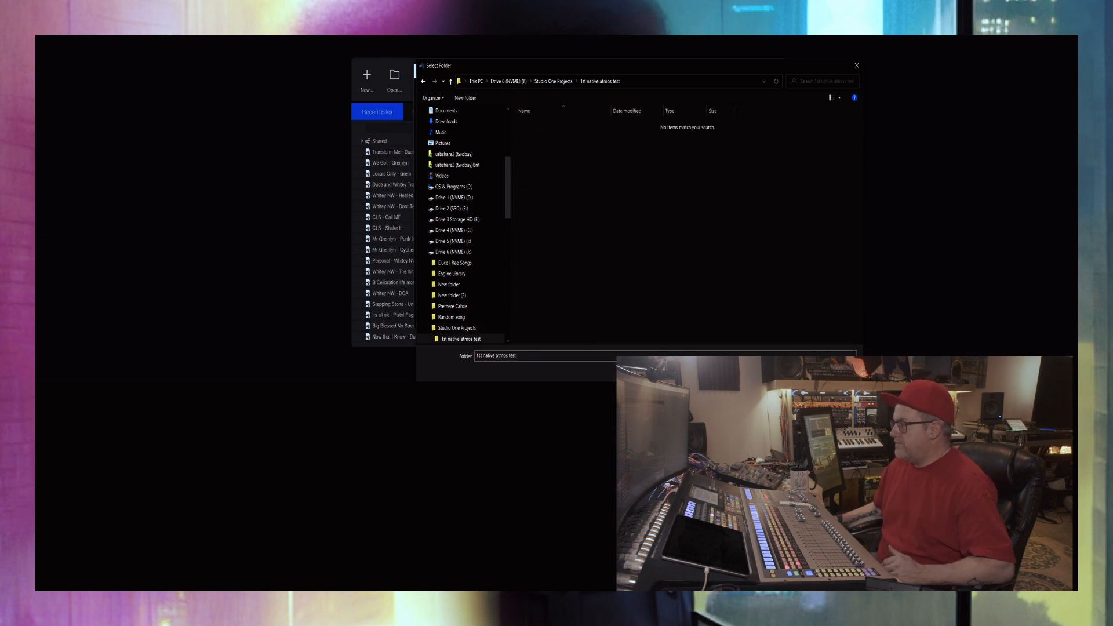
{"action": "left_click", "coordinate": [787, 370]}
{"action": "left_click", "coordinate": [671, 314]}
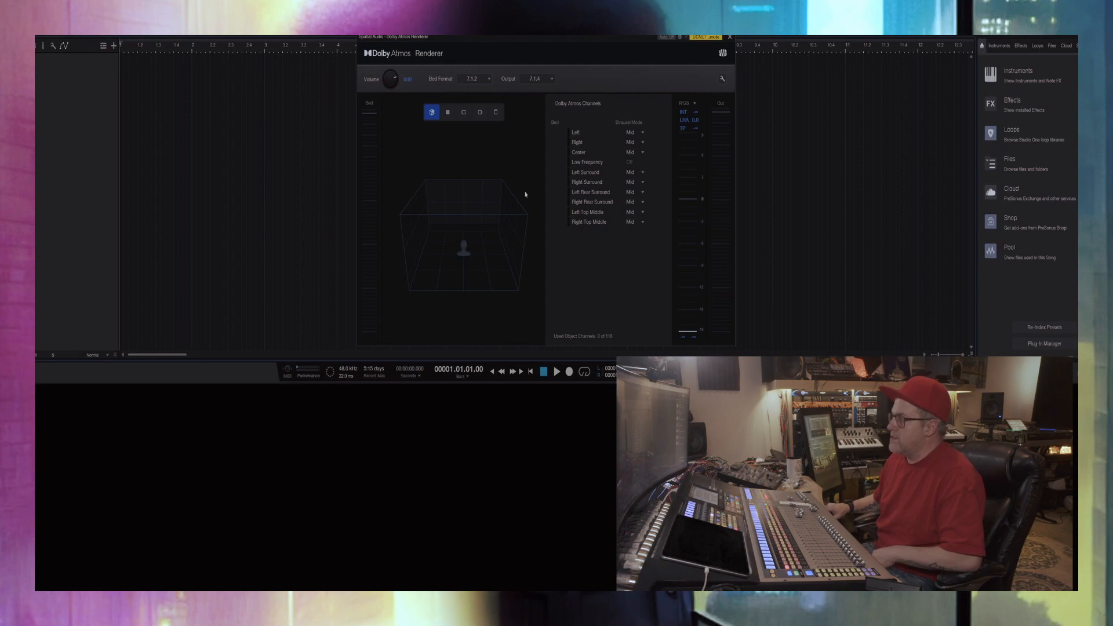
Step: Reposition the Dolby Atmos Renderer window and cycle through its room view angles, ending on the default perspective view
{"action": "left_click_drag", "start_coordinate": [560, 44], "coordinate": [614, 39]}
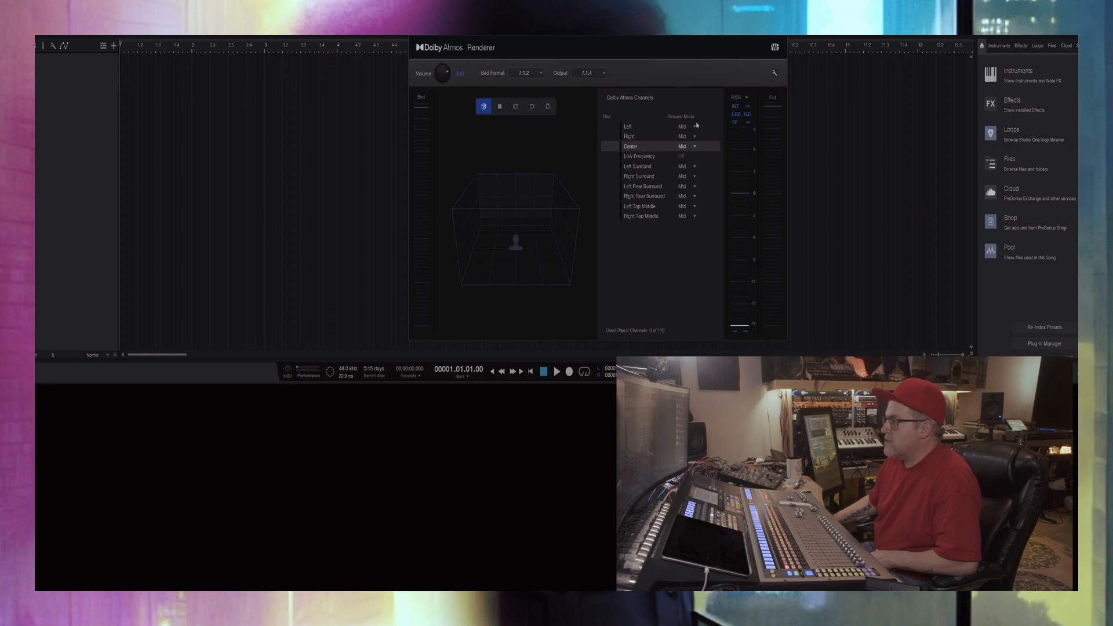
{"action": "left_click", "coordinate": [498, 108]}
{"action": "left_click", "coordinate": [516, 107]}
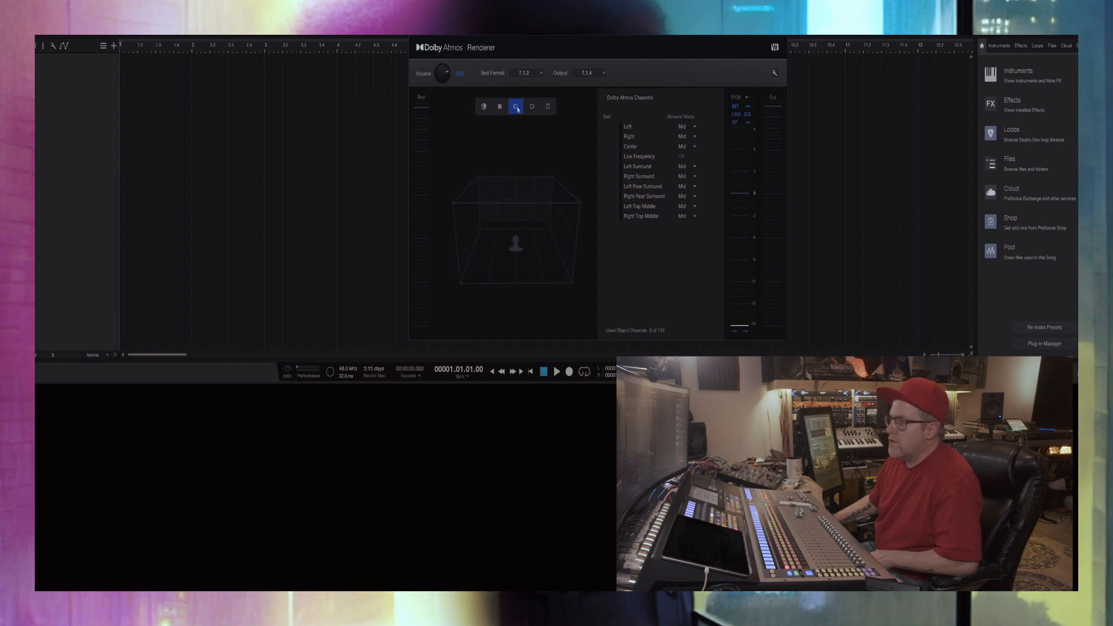
{"action": "left_click", "coordinate": [532, 108]}
{"action": "left_click", "coordinate": [546, 107]}
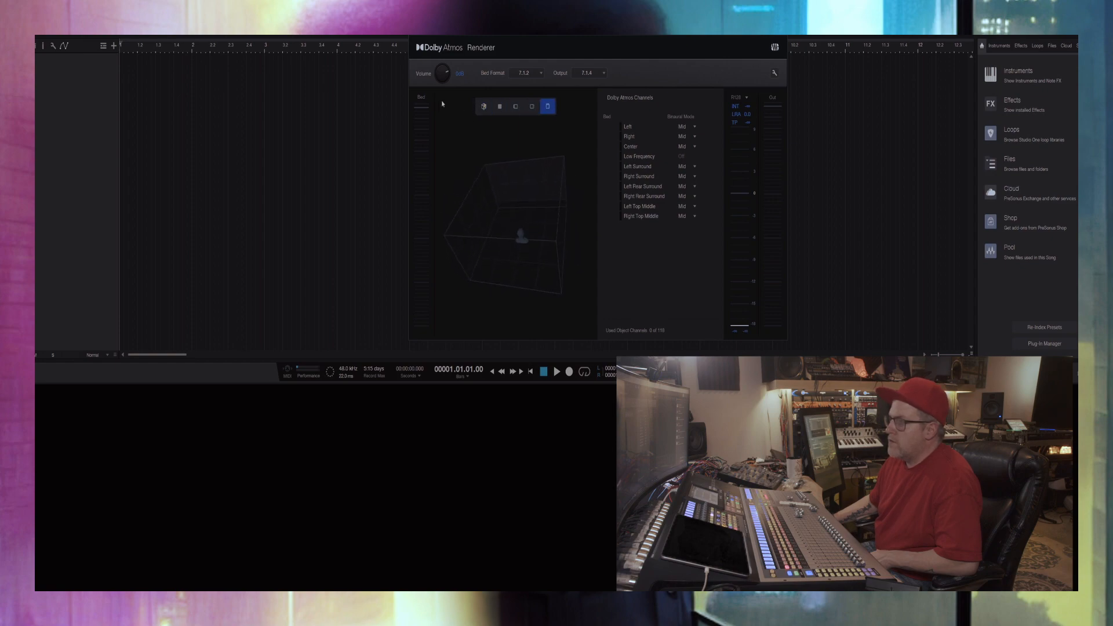
{"action": "left_click", "coordinate": [490, 108]}
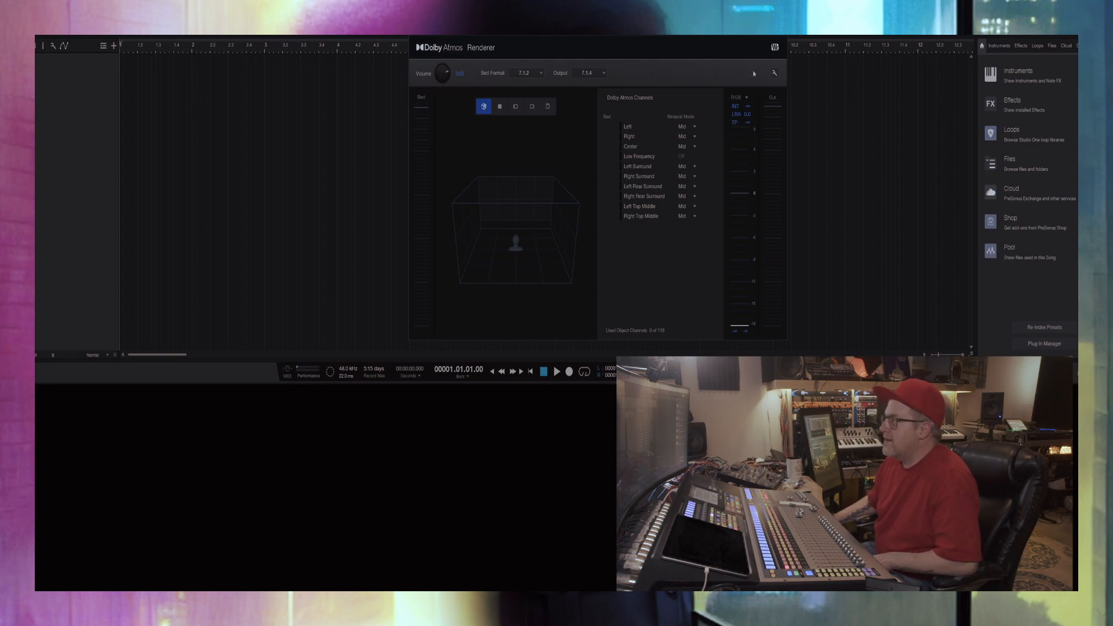
Step: Open the Dolby Atmos Renderer settings and review the downmix options for 5.1 and 5.1.x and for 5.1 to 2.0
{"action": "left_click", "coordinate": [774, 73]}
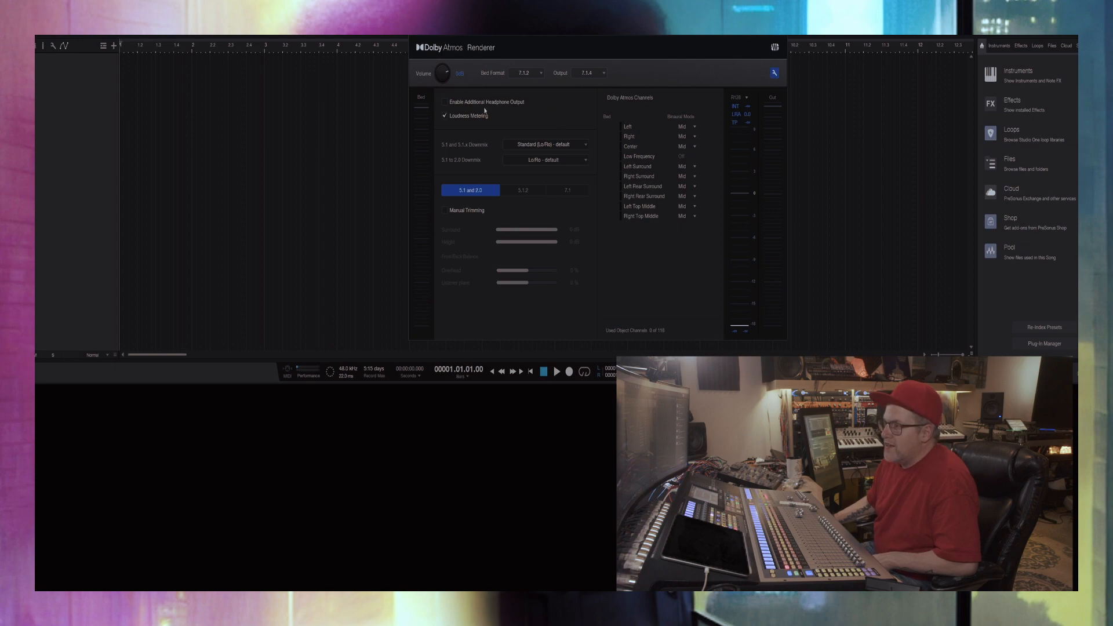
{"action": "left_click", "coordinate": [581, 147]}
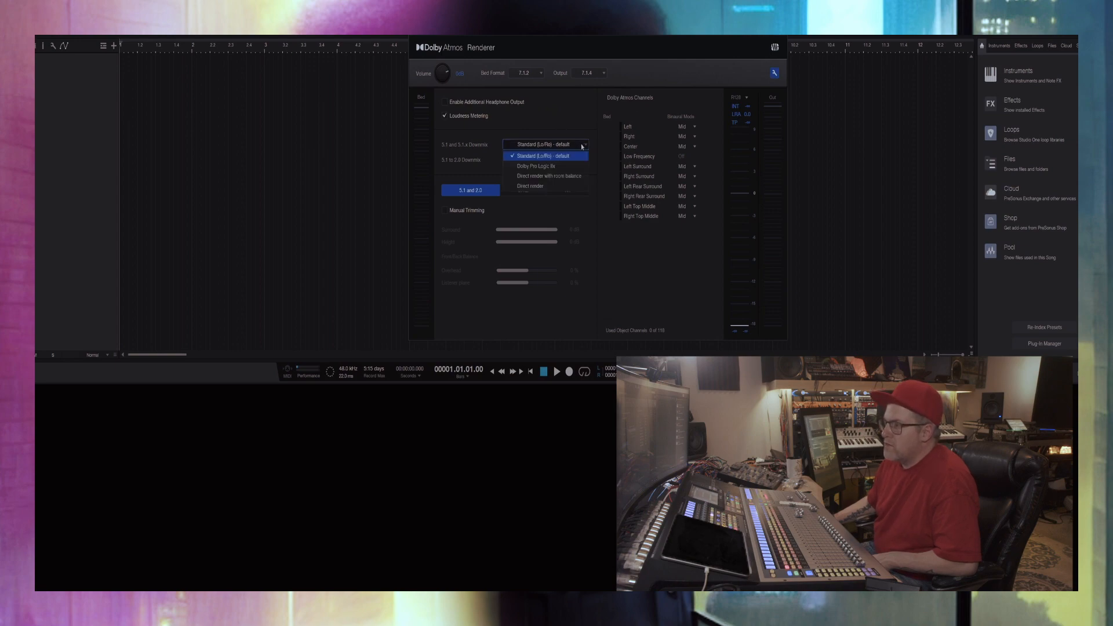
{"action": "left_click", "coordinate": [537, 116]}
{"action": "left_click", "coordinate": [540, 162]}
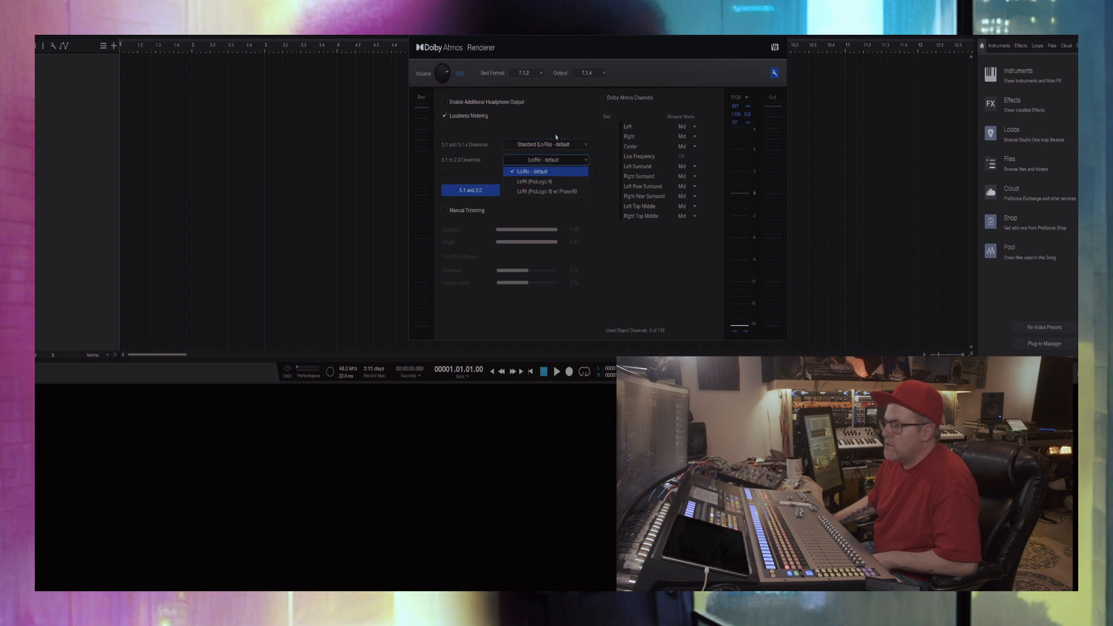
{"action": "left_click", "coordinate": [555, 136]}
{"action": "left_click", "coordinate": [556, 146]}
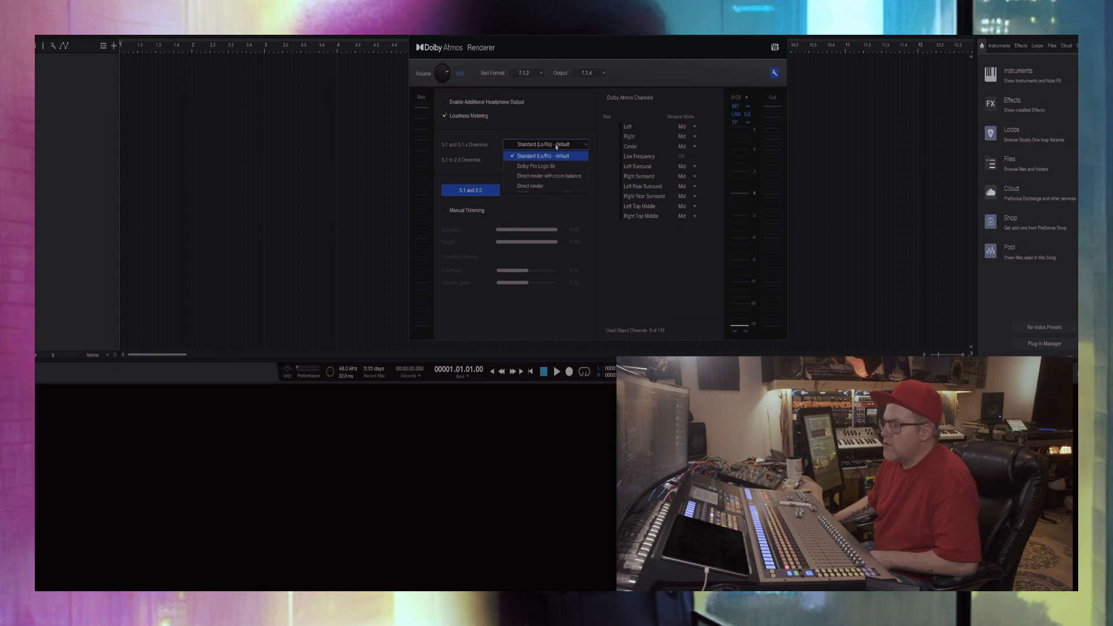
{"action": "left_click", "coordinate": [546, 104]}
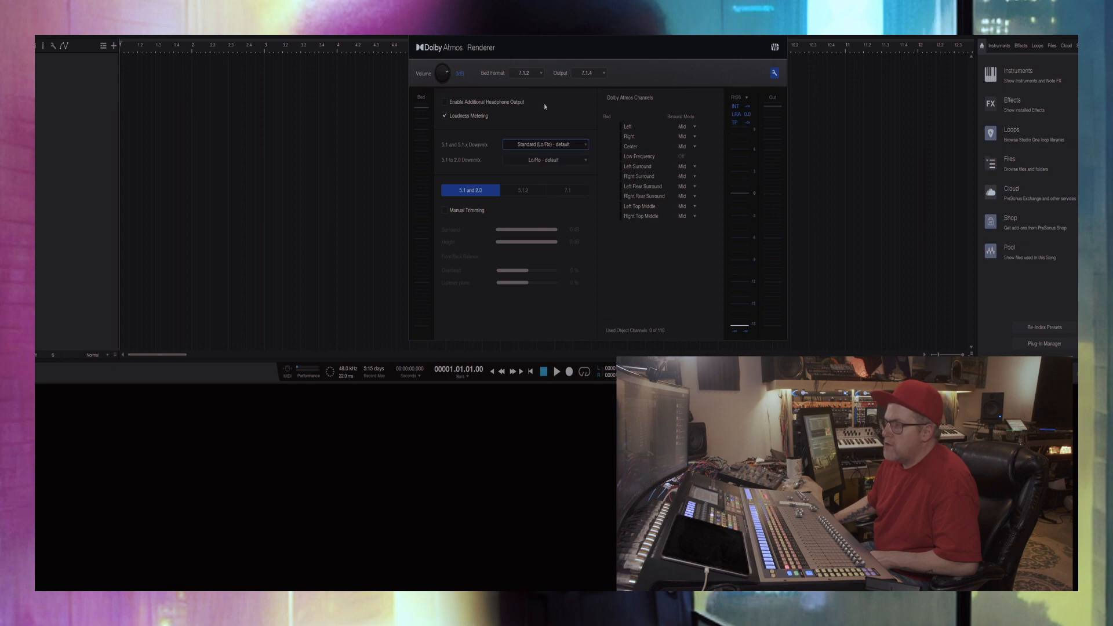
Step: Enable the additional headphone output in the renderer and review the available speaker formats
{"action": "left_click", "coordinate": [443, 103]}
{"action": "left_click", "coordinate": [592, 72]}
{"action": "left_click", "coordinate": [596, 75]}
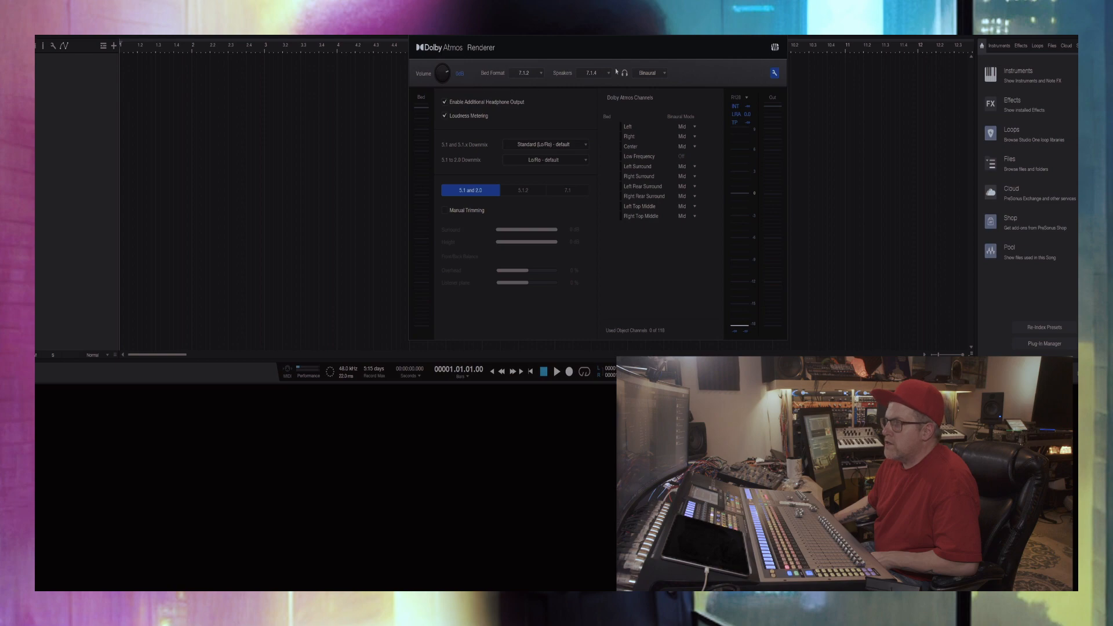
{"action": "left_click", "coordinate": [595, 74]}
{"action": "left_click", "coordinate": [556, 118]}
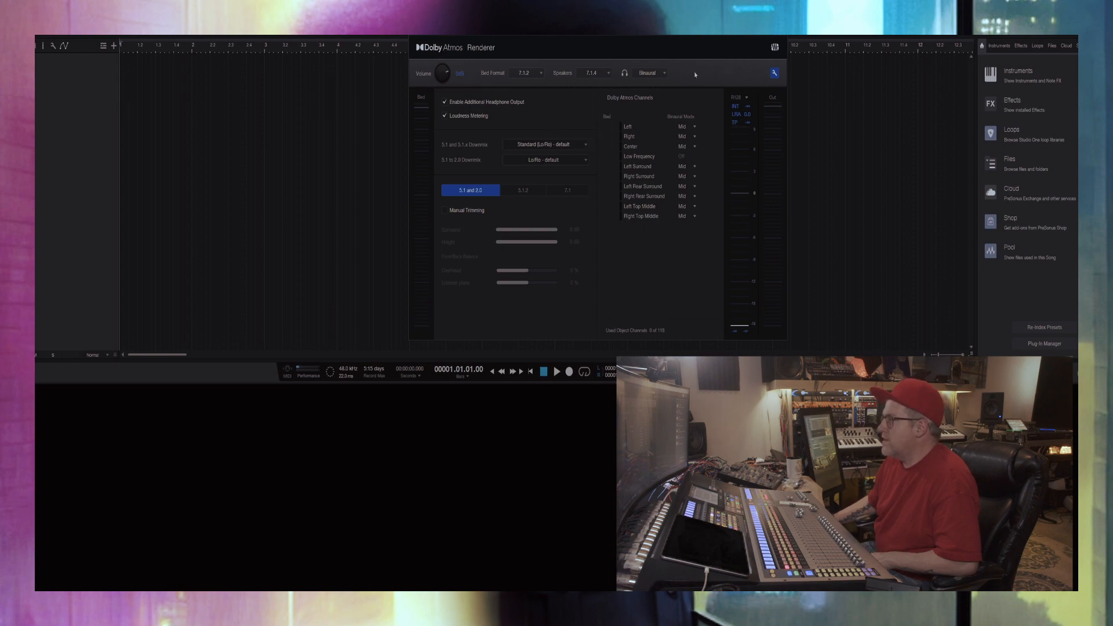
Step: Return the renderer from its settings to the room view and close the renderer window
{"action": "left_click", "coordinate": [774, 73]}
{"action": "left_click", "coordinate": [774, 72]}
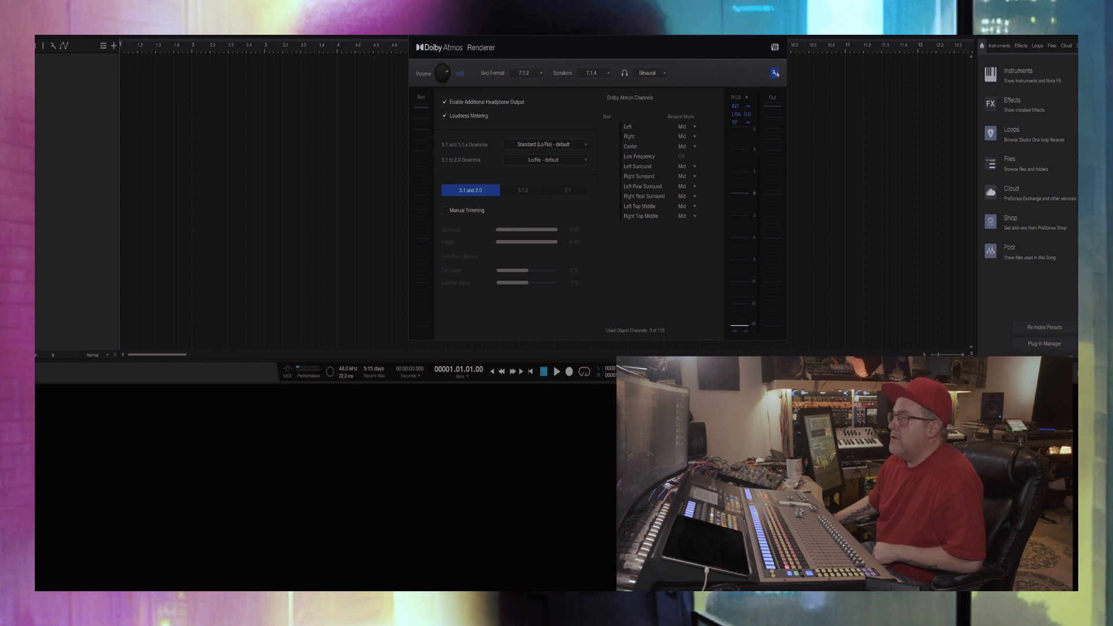
{"action": "left_click", "coordinate": [774, 73]}
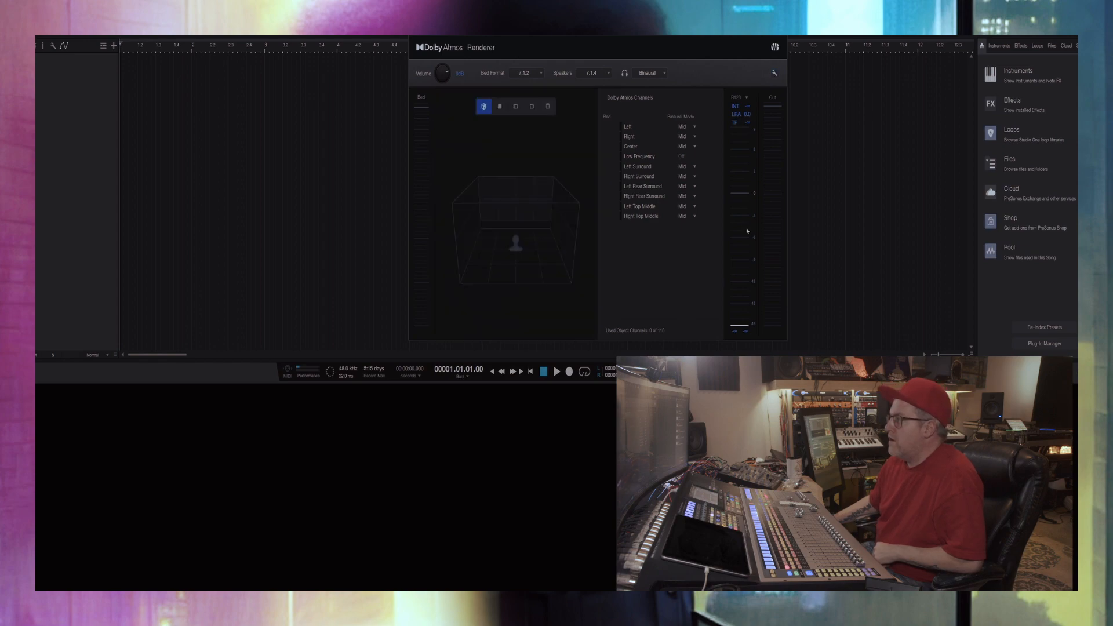
{"action": "left_click", "coordinate": [784, 36]}
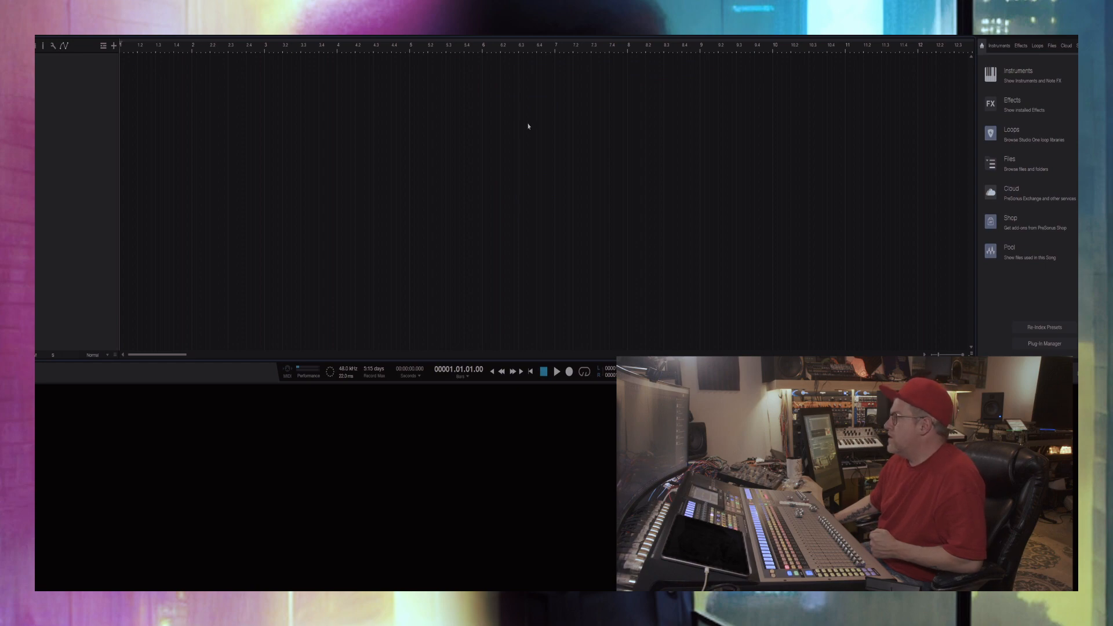
{"action": "right_click", "coordinate": [74, 75]}
{"action": "left_click", "coordinate": [356, 115]}
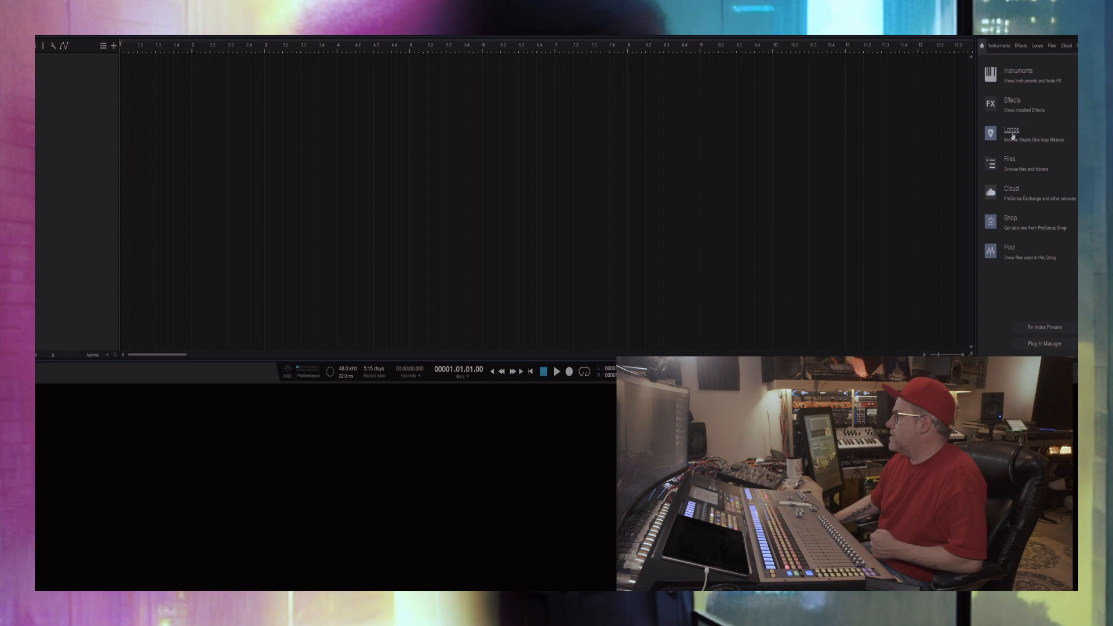
{"action": "right_click", "coordinate": [84, 71]}
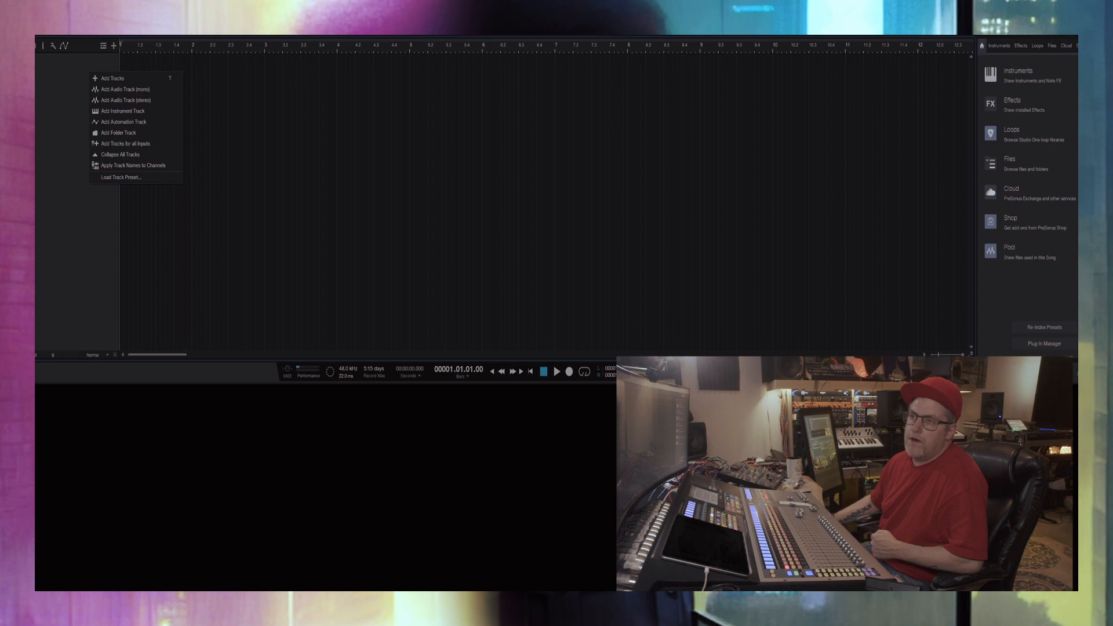
{"action": "left_click", "coordinate": [36, 36]}
{"action": "left_click", "coordinate": [36, 36]}
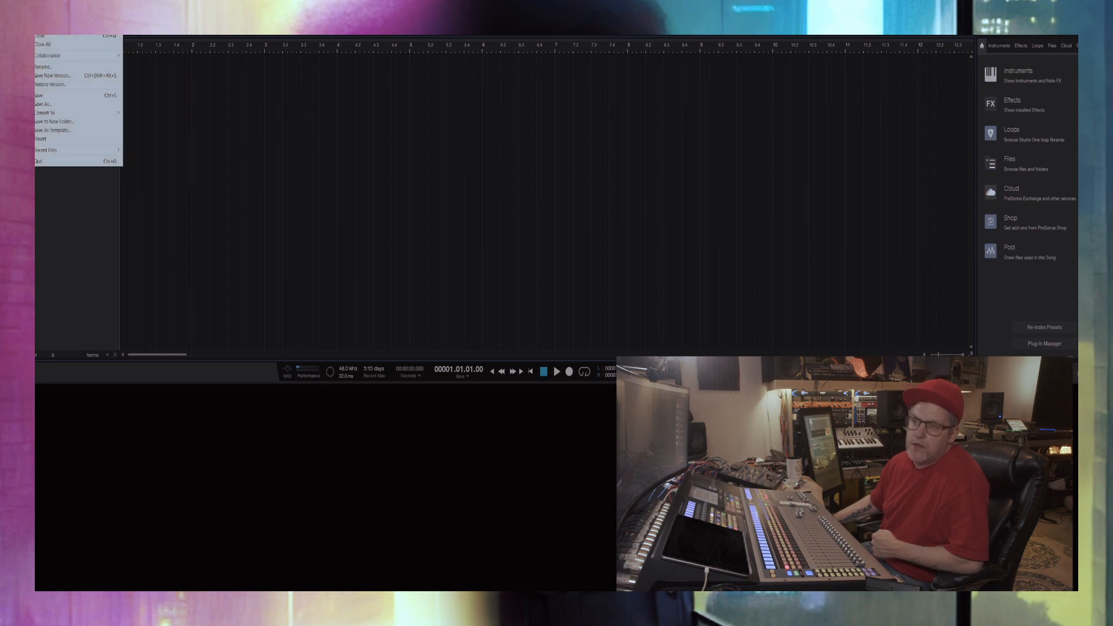
{"action": "key", "text": "Escape"}
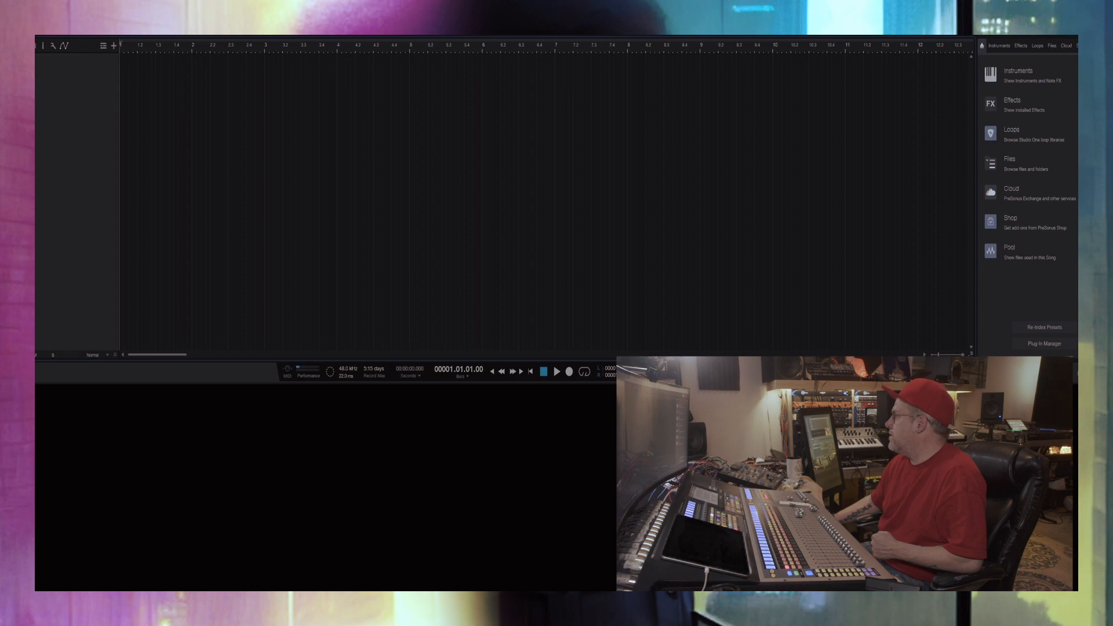
Step: From the start page, review the Mix in Surround template's tutorial, surround and Dolby Atmos variants, cancel the new document and return to the song
{"action": "left_click", "coordinate": [1060, 37]}
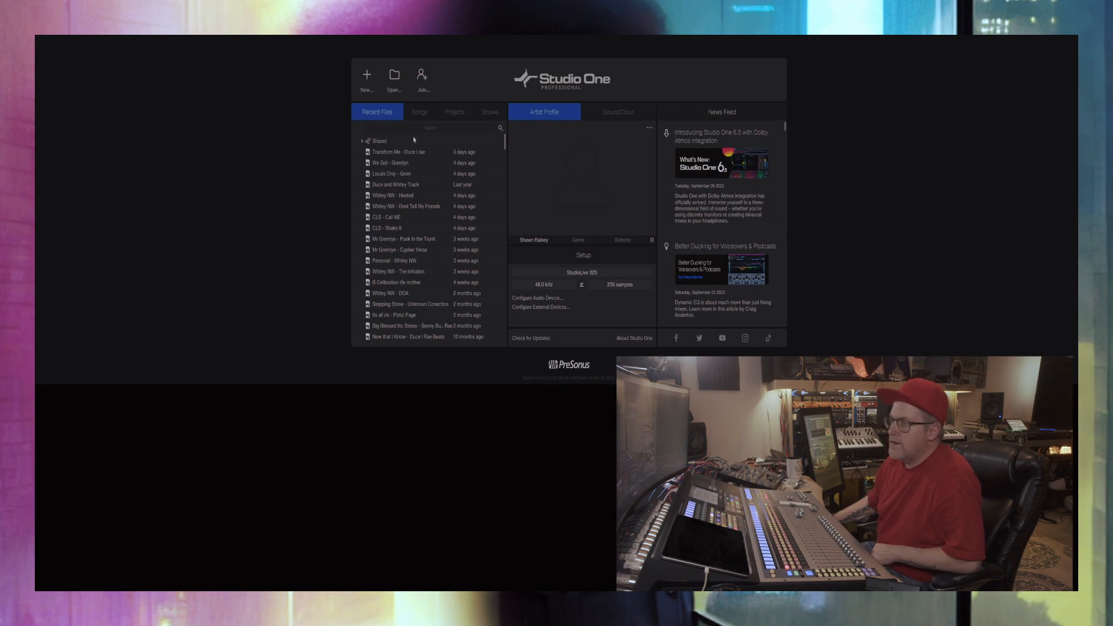
{"action": "left_click", "coordinate": [367, 75]}
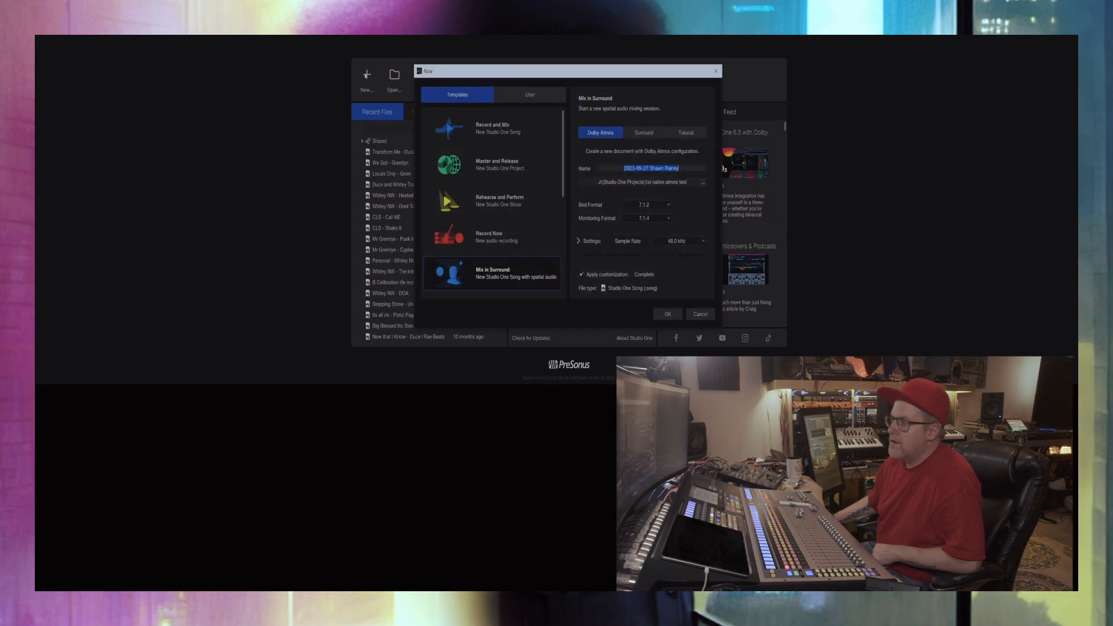
{"action": "left_click", "coordinate": [697, 136]}
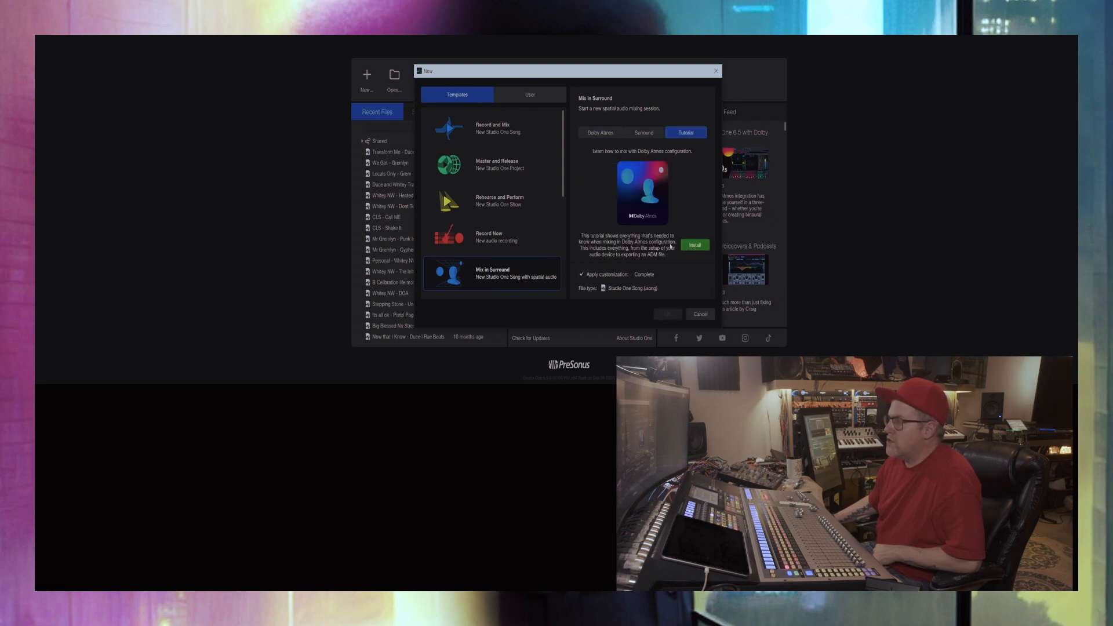
{"action": "left_click", "coordinate": [643, 132]}
{"action": "left_click", "coordinate": [586, 132]}
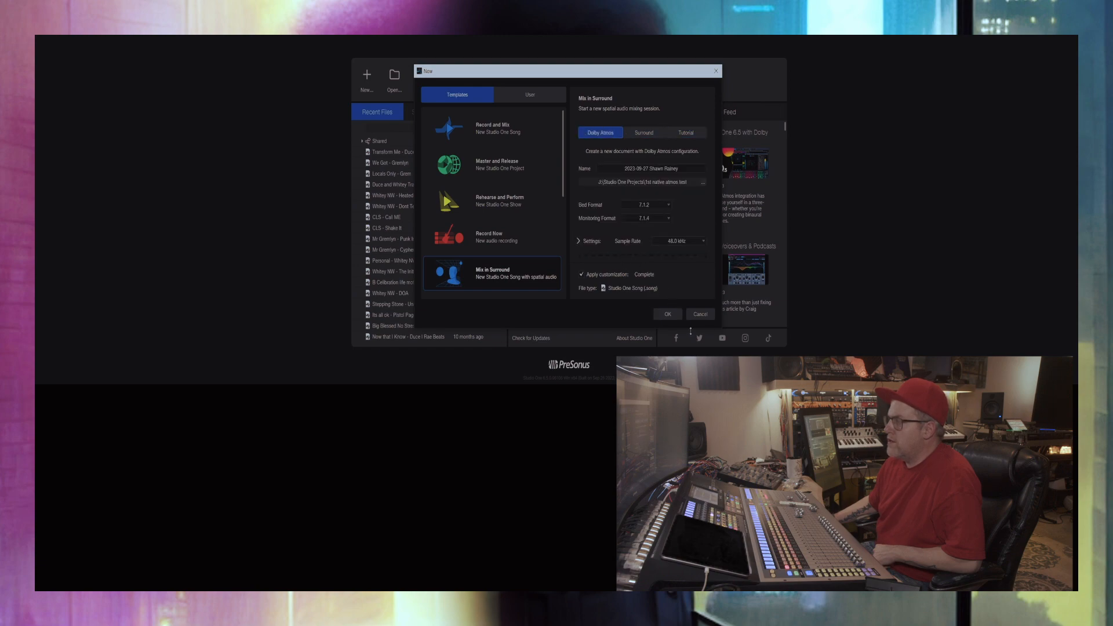
{"action": "left_click", "coordinate": [700, 313]}
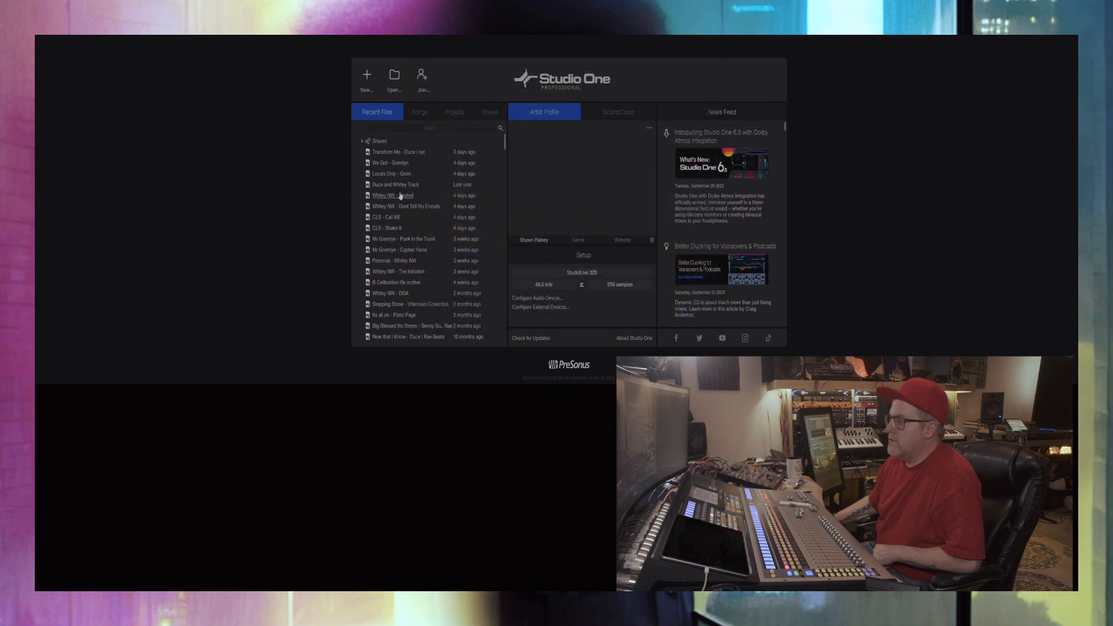
{"action": "left_click", "coordinate": [134, 22]}
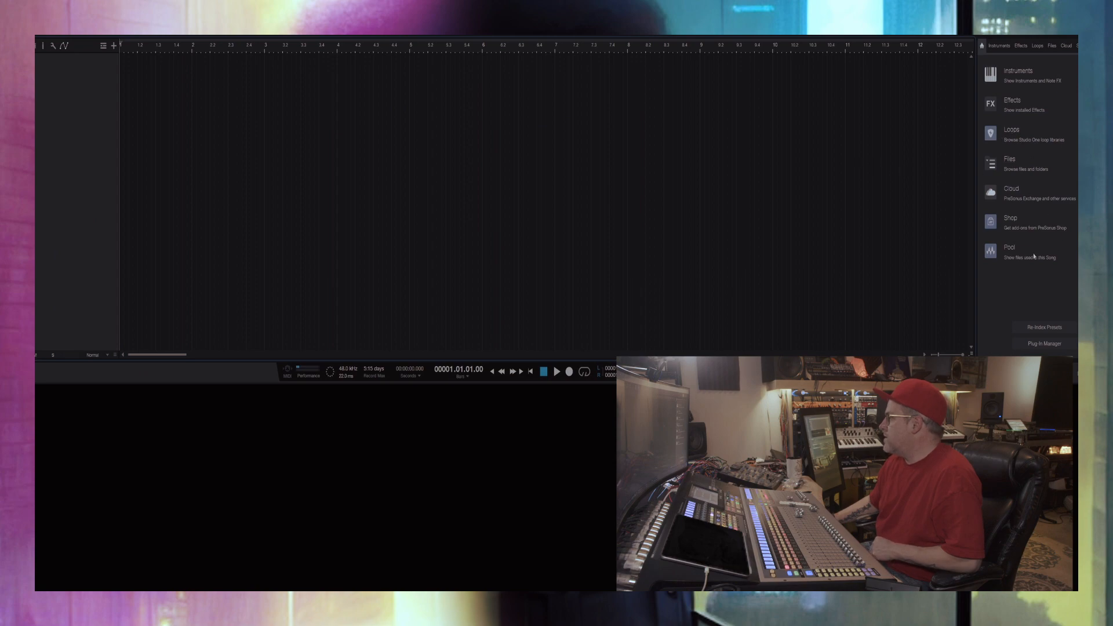
Step: Browse the loop library, filter it by the HipHop style and select the HipHop_bass audioloop
{"action": "left_click", "coordinate": [1006, 45]}
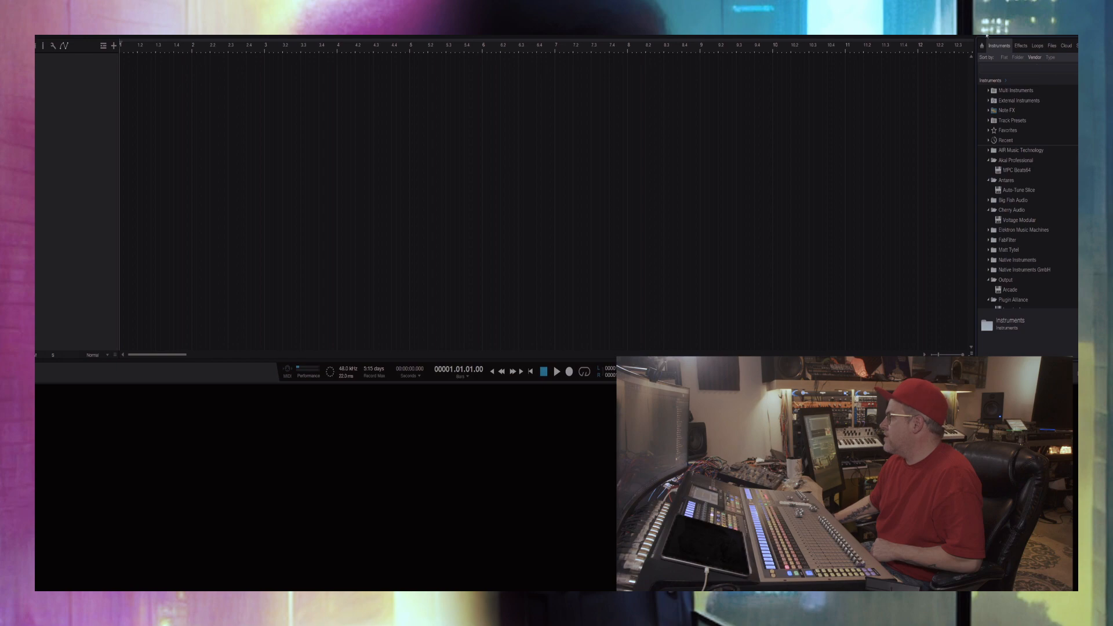
{"action": "left_click", "coordinate": [1037, 45]}
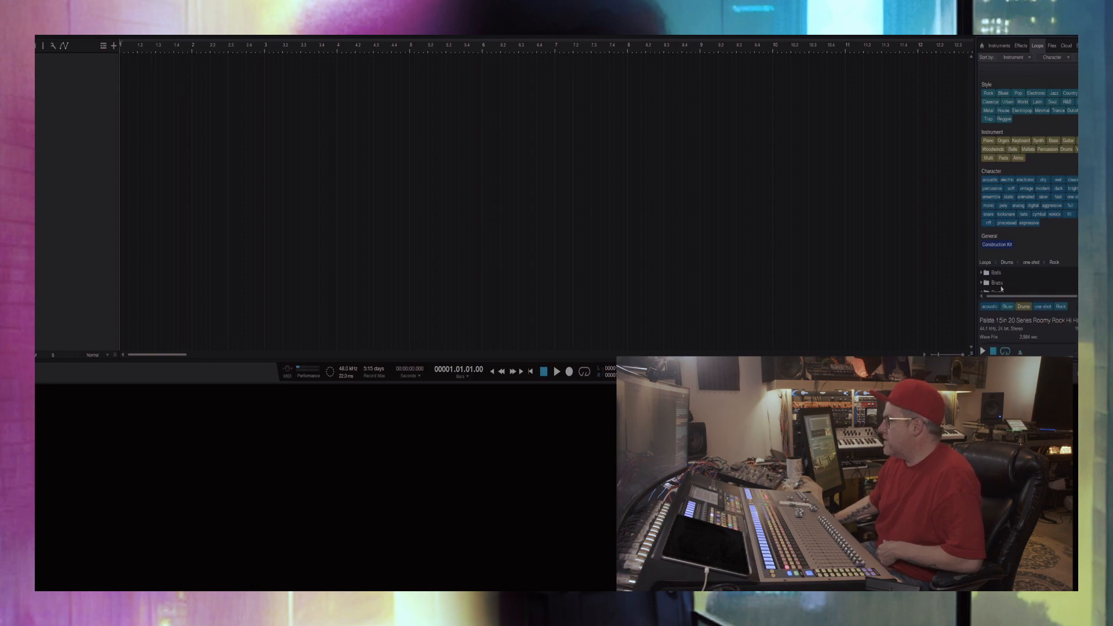
{"action": "scroll", "coordinate": [1005, 286], "scroll_direction": "down", "scroll_amount": 1}
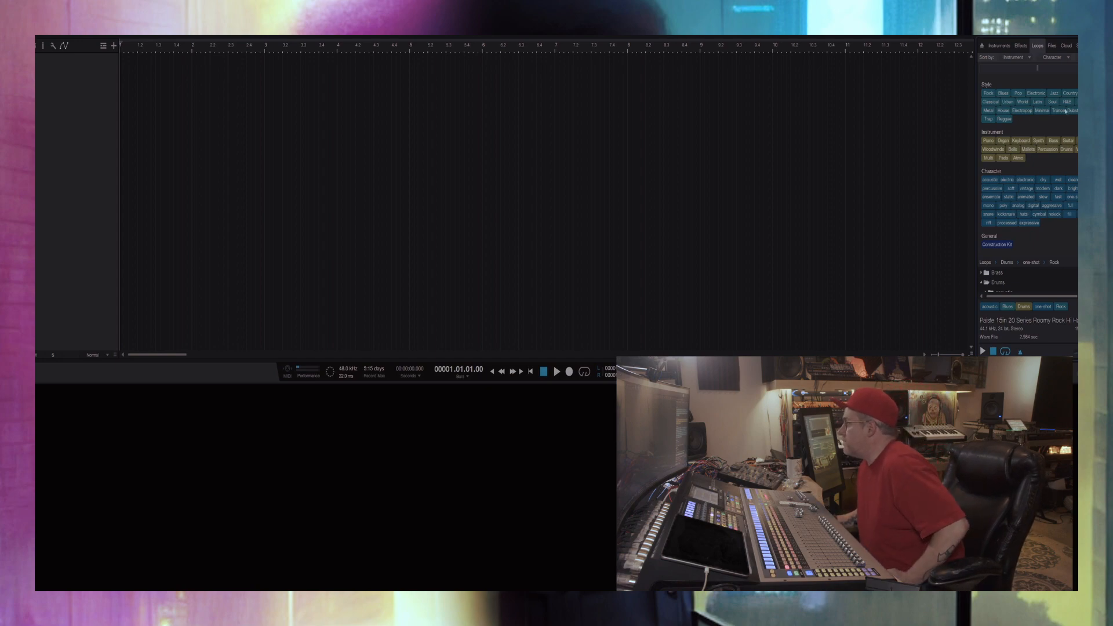
{"action": "left_click", "coordinate": [1082, 102]}
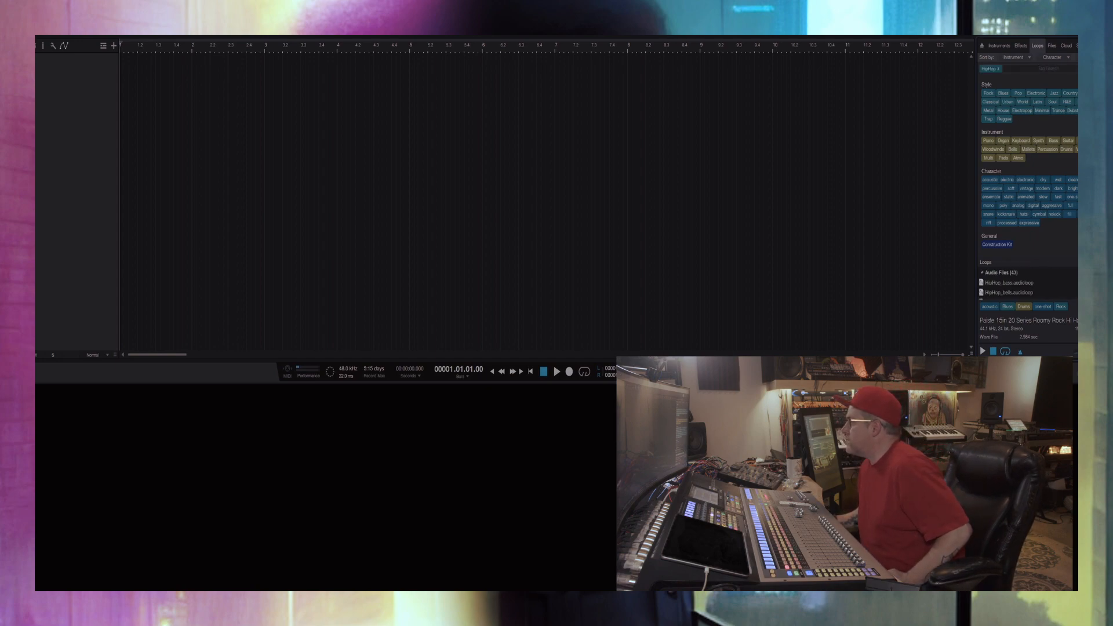
{"action": "left_click", "coordinate": [1006, 283]}
{"action": "left_click", "coordinate": [1006, 293]}
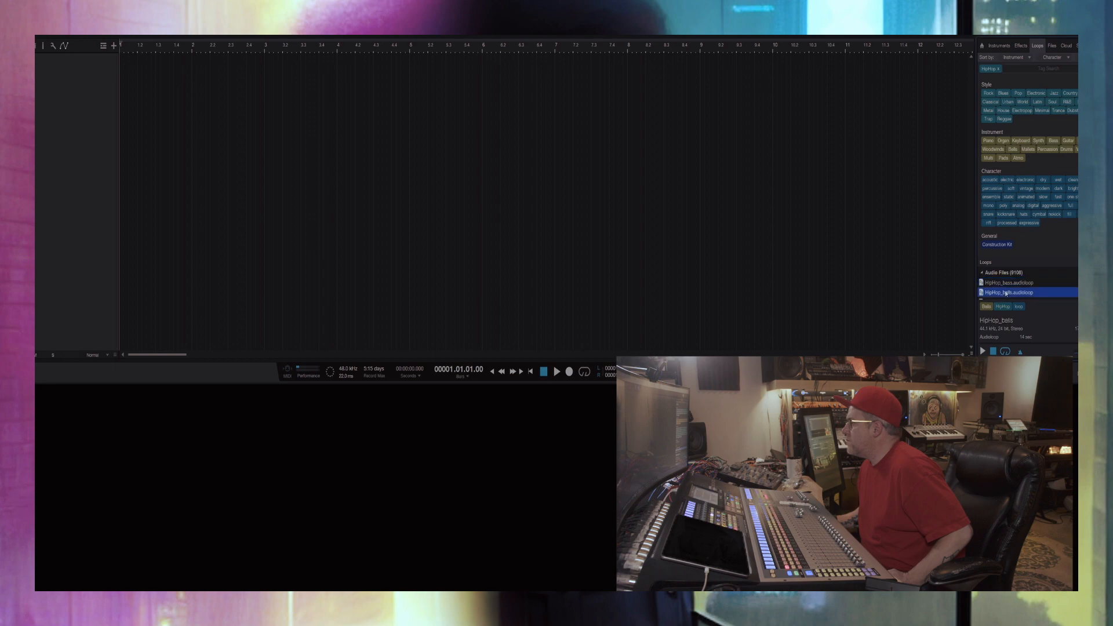
{"action": "left_click", "coordinate": [998, 286]}
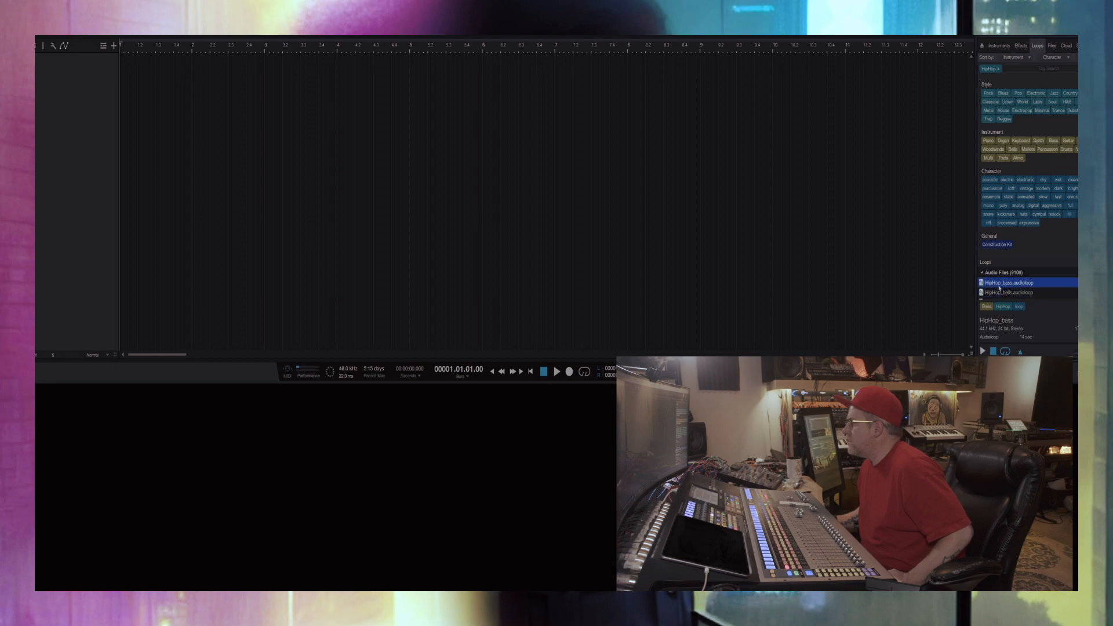
Step: Add the HipHop_strings 1 audioloop as a new track at the start of the song and test its playback
{"action": "scroll", "coordinate": [1060, 294], "scroll_direction": "down", "scroll_amount": 1}
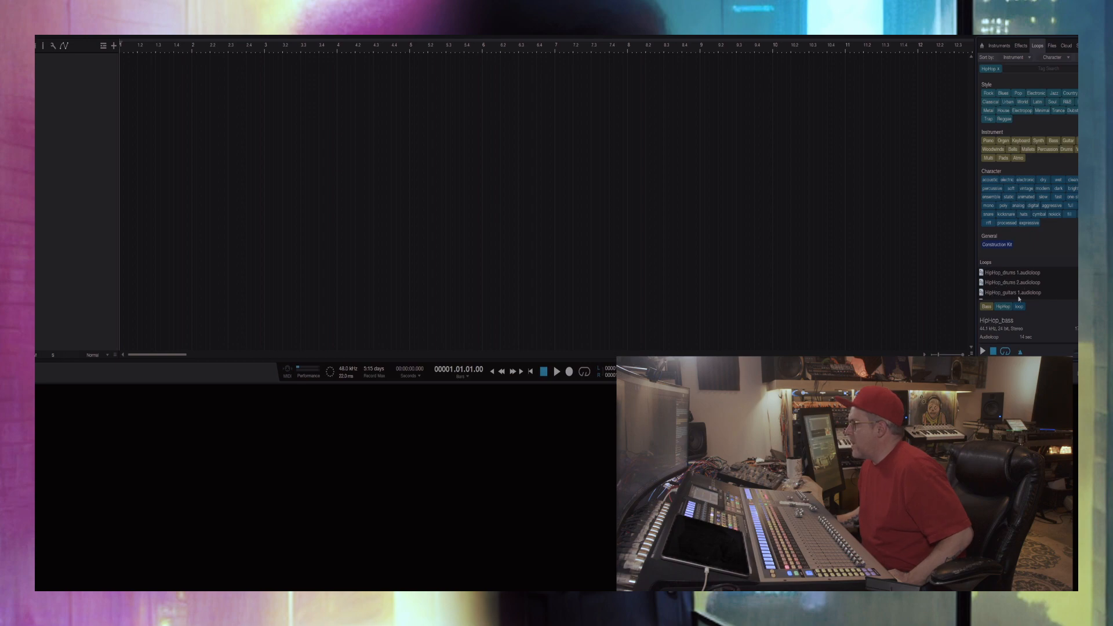
{"action": "scroll", "coordinate": [1009, 284], "scroll_direction": "down", "scroll_amount": 2}
{"action": "left_click", "coordinate": [1008, 284]}
{"action": "left_click_drag", "start_coordinate": [1008, 284], "coordinate": [125, 162]}
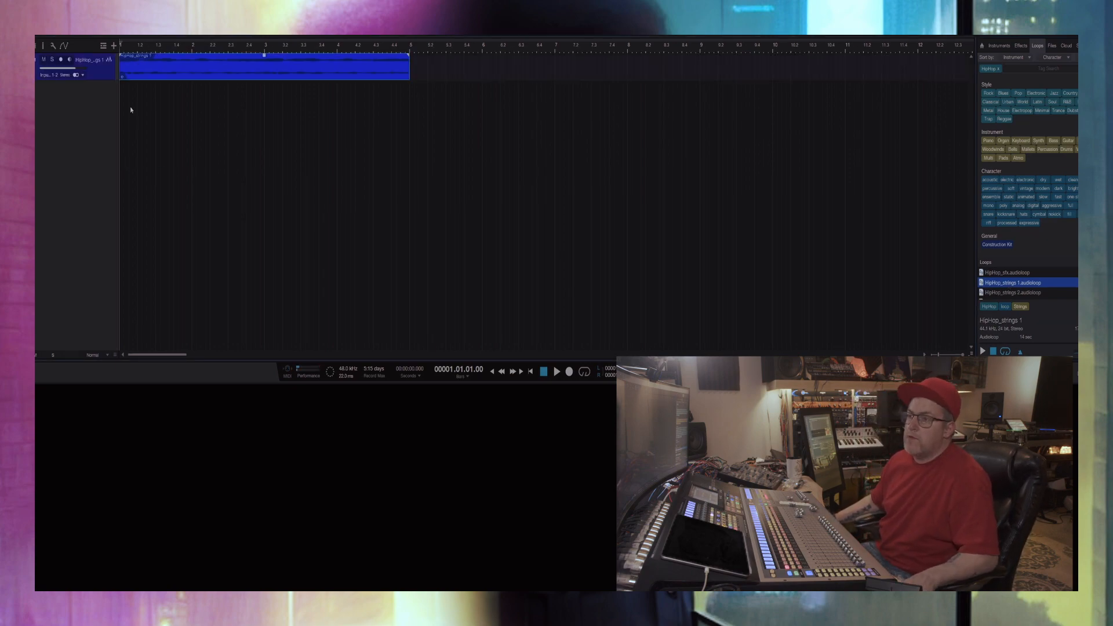
{"action": "key", "text": "space"}
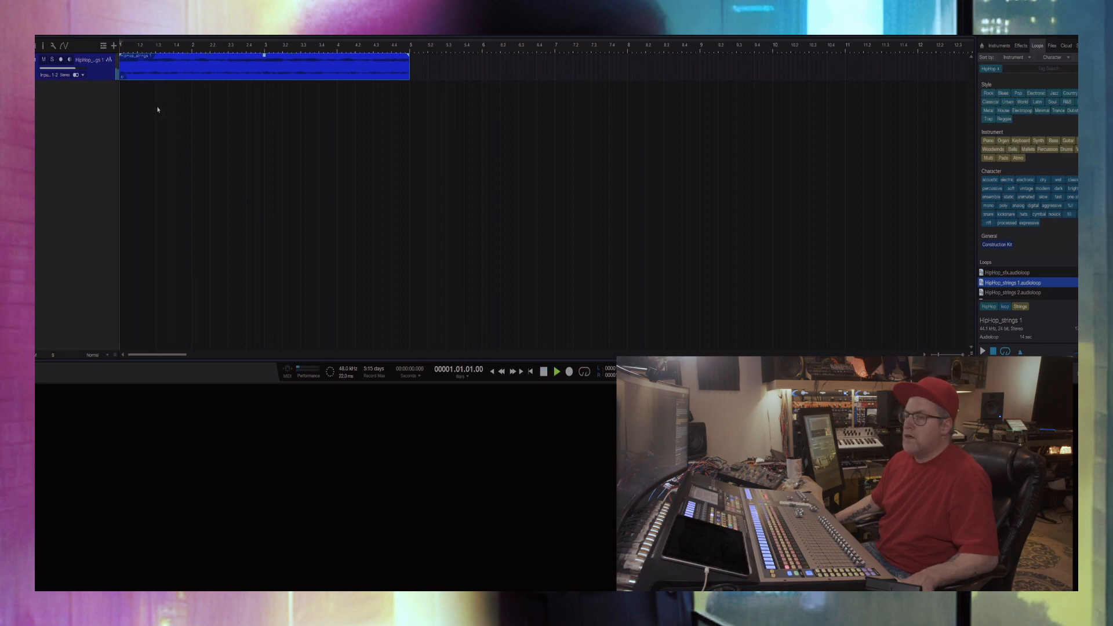
{"action": "key", "text": "space"}
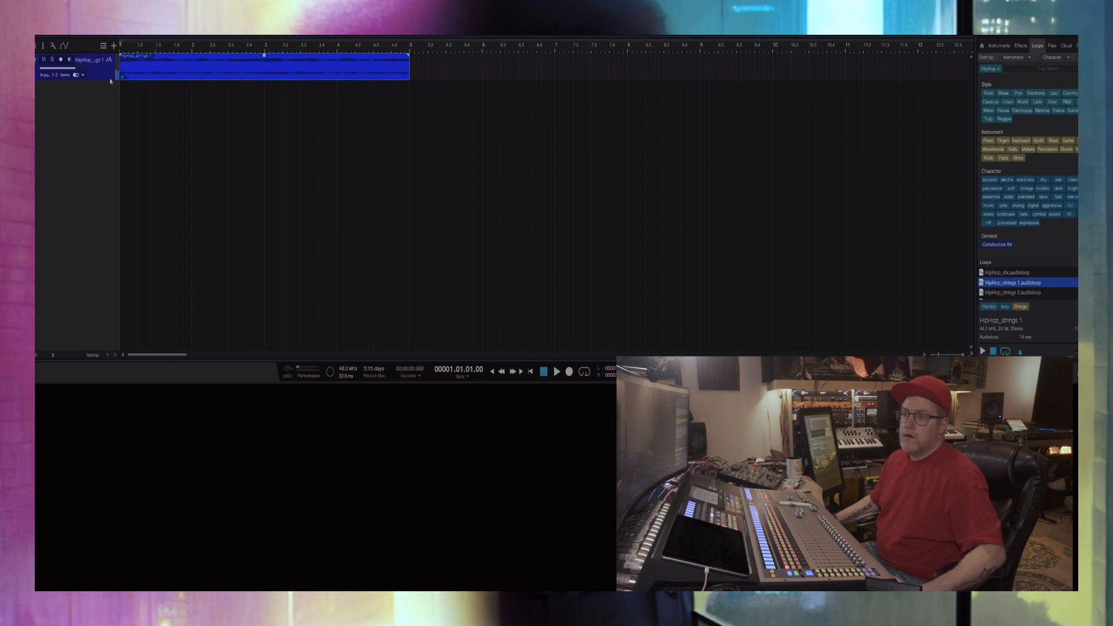
Step: Increase the height of the HipHop_strings 1 track and show the track list and the inspector, checking the scene options briefly
{"action": "left_click_drag", "start_coordinate": [108, 79], "coordinate": [108, 117]}
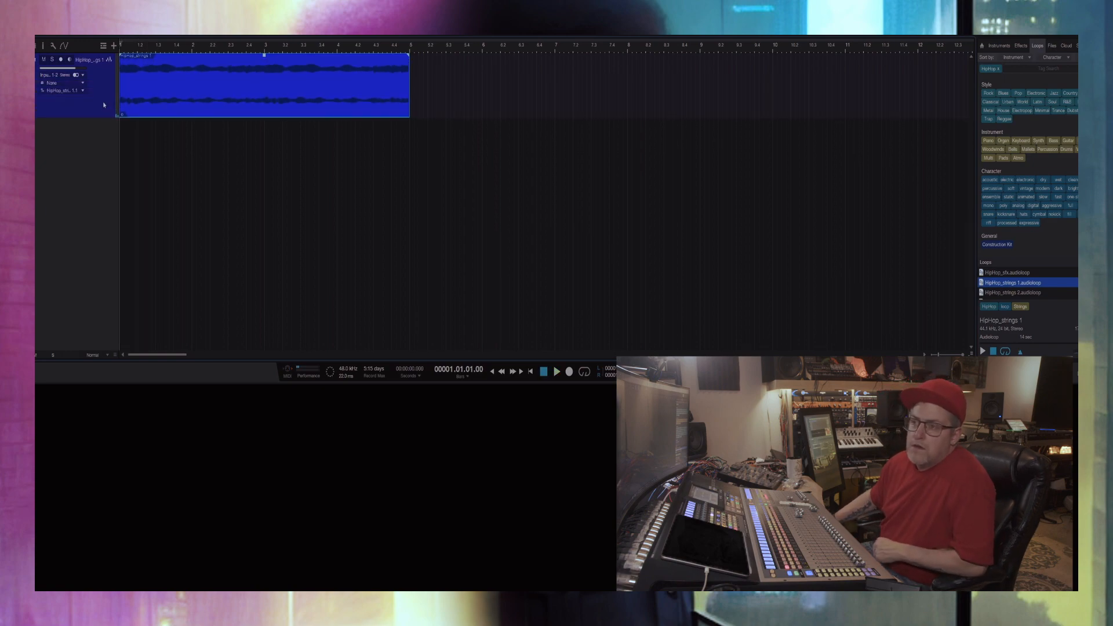
{"action": "left_click", "coordinate": [36, 45]}
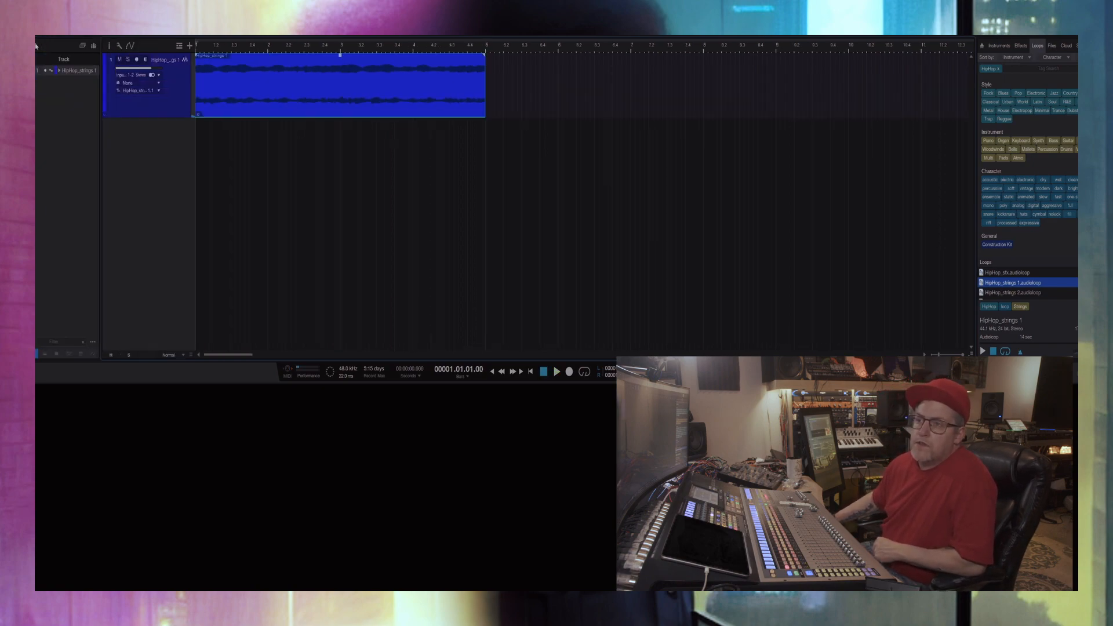
{"action": "left_click", "coordinate": [120, 48]}
{"action": "left_click", "coordinate": [120, 49]}
{"action": "left_click", "coordinate": [111, 46]}
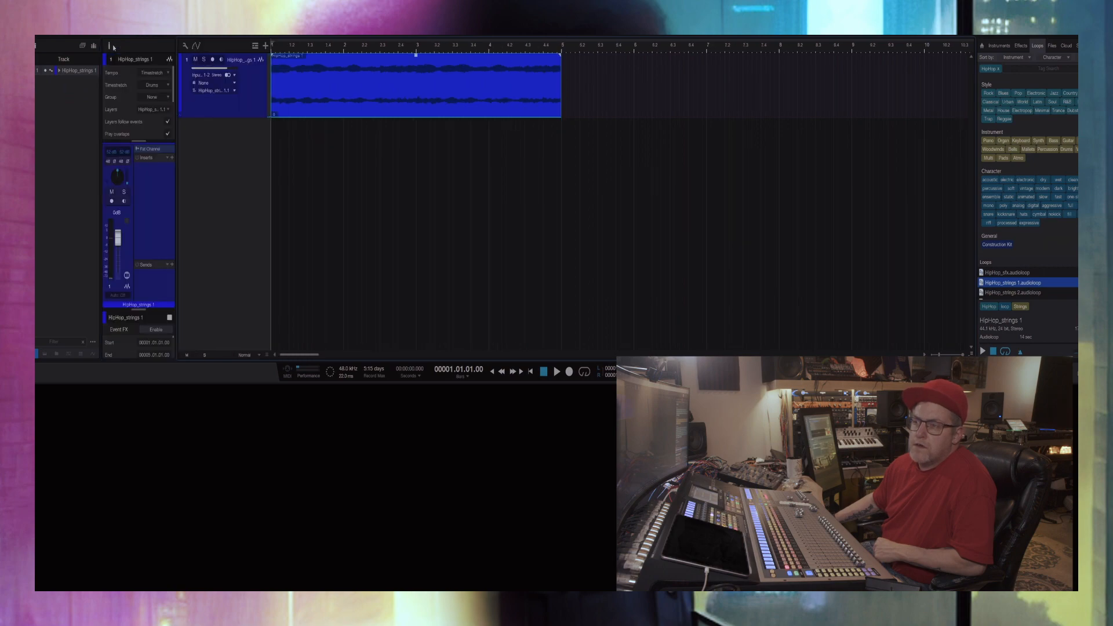
{"action": "left_click", "coordinate": [84, 46]}
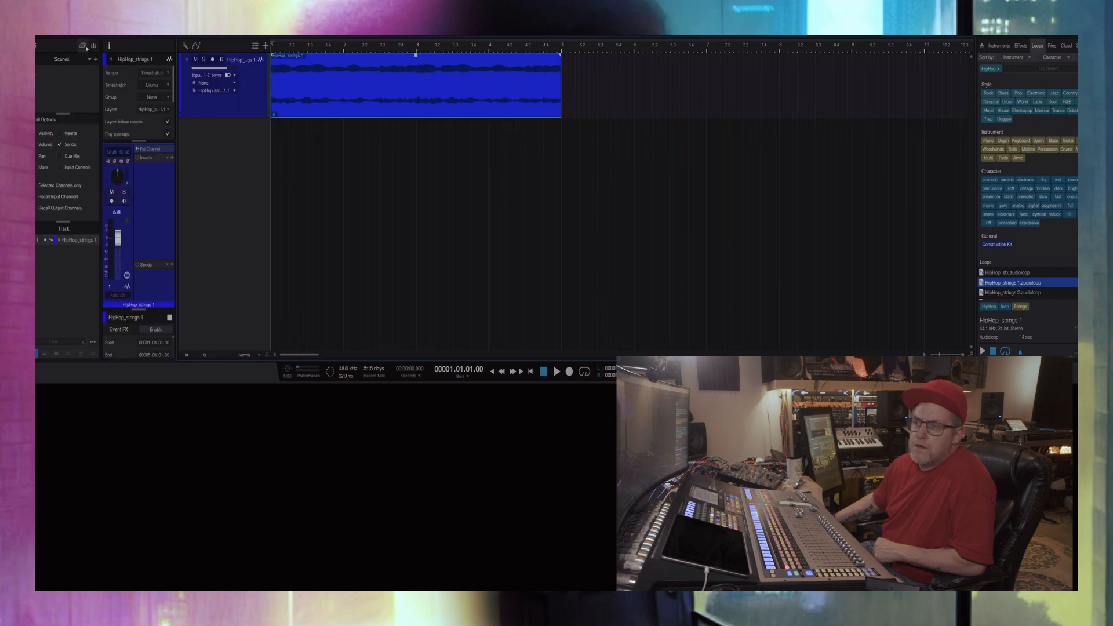
{"action": "left_click", "coordinate": [85, 47]}
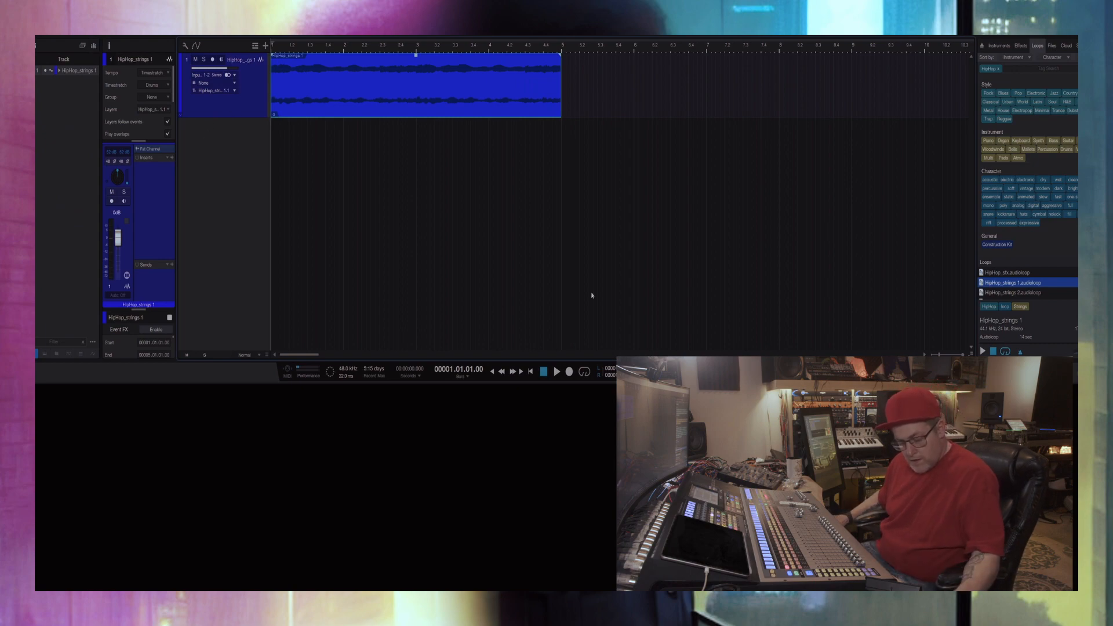
Step: Open the console, enlarge the channels' insert section and play the HipHop_strings 1 loop to check the levels
{"action": "key", "text": "F3"}
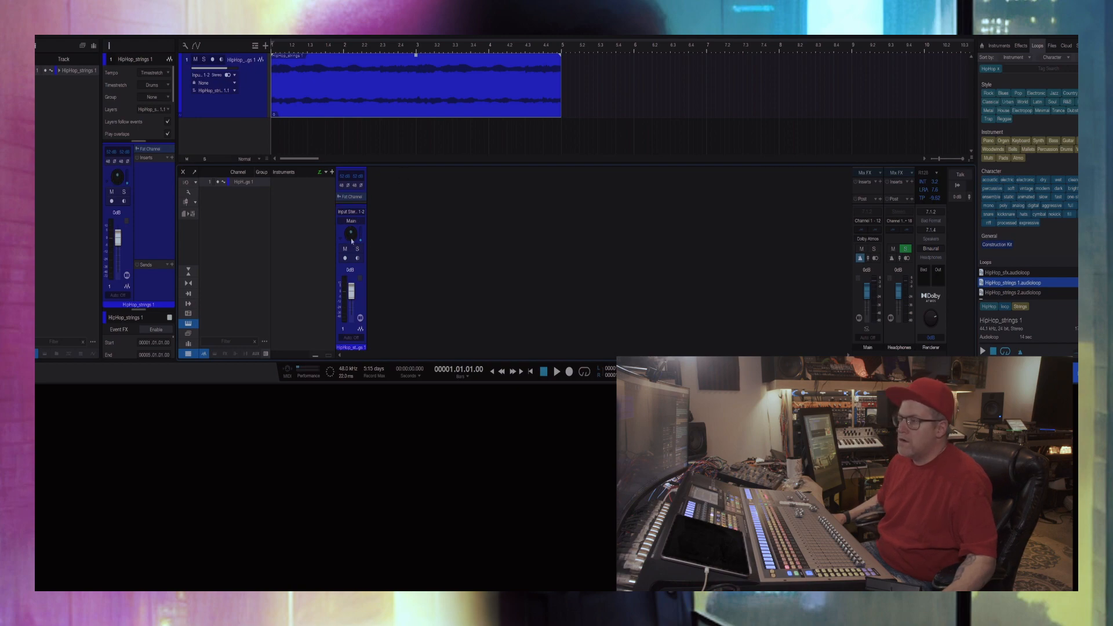
{"action": "left_click_drag", "start_coordinate": [352, 205], "coordinate": [349, 216]}
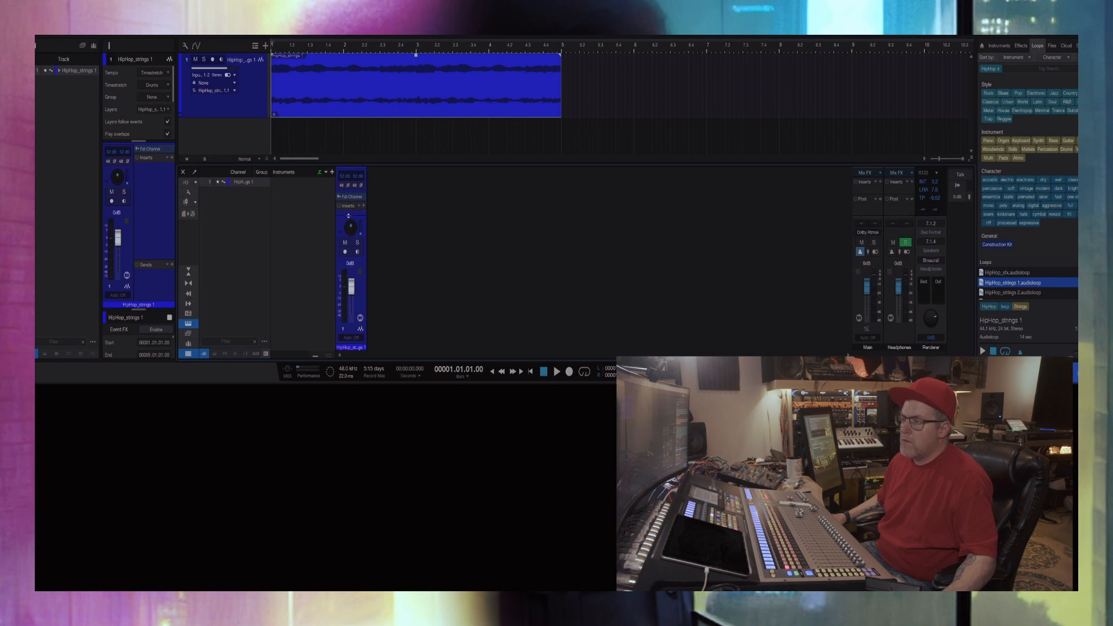
{"action": "key", "text": "space"}
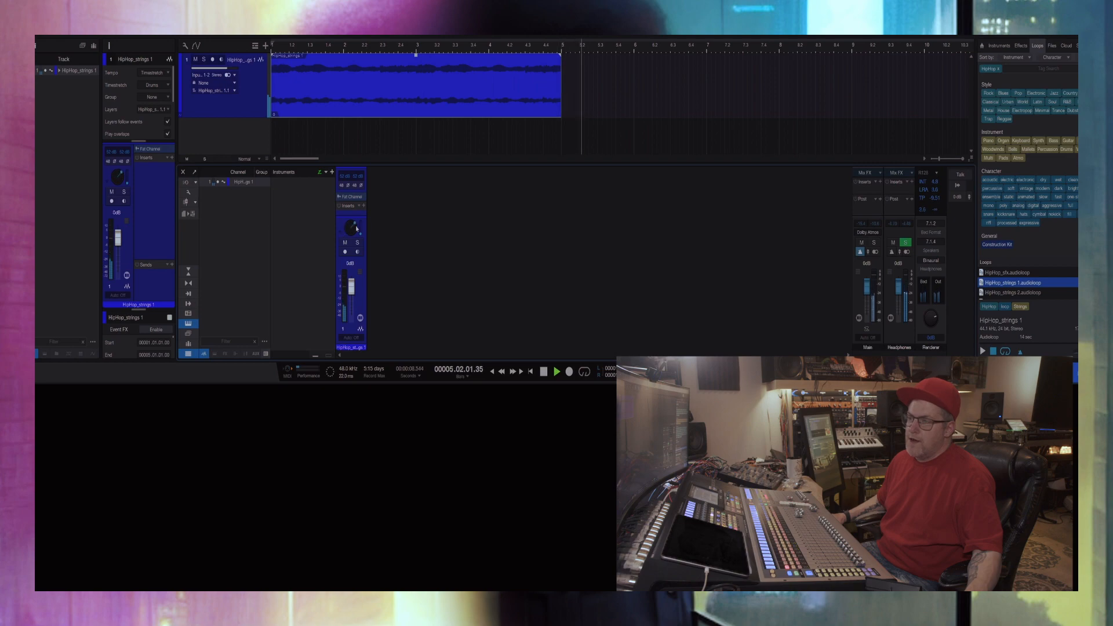
{"action": "key", "text": "space"}
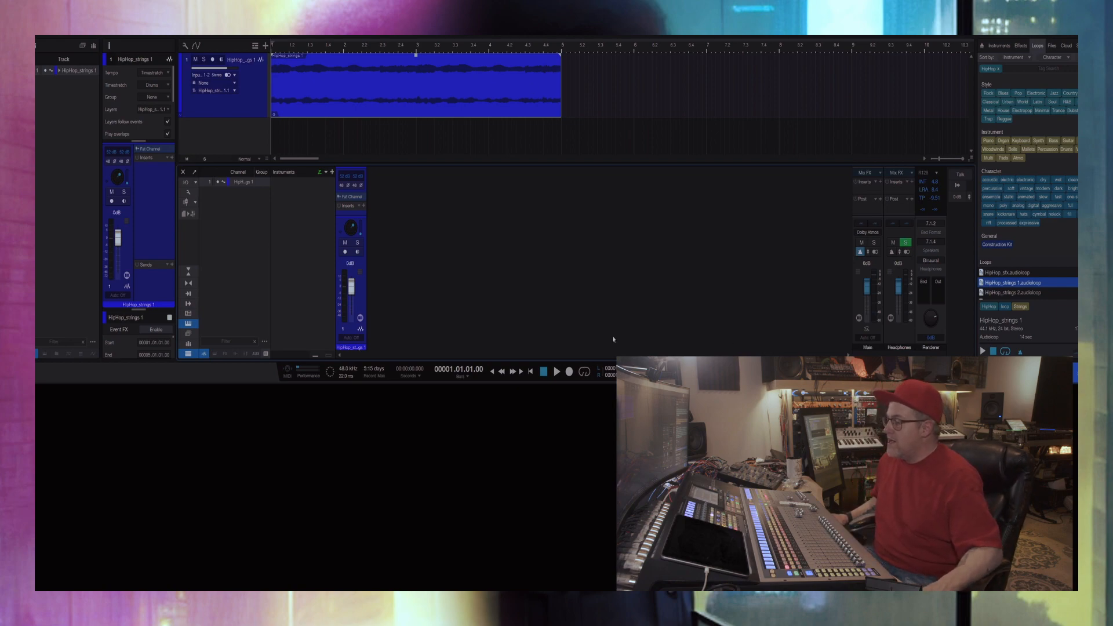
Step: Set the loop range over the whole HipHop_strings 1 event, enable looping and start playback
{"action": "left_click_drag", "start_coordinate": [562, 39], "coordinate": [269, 46]}
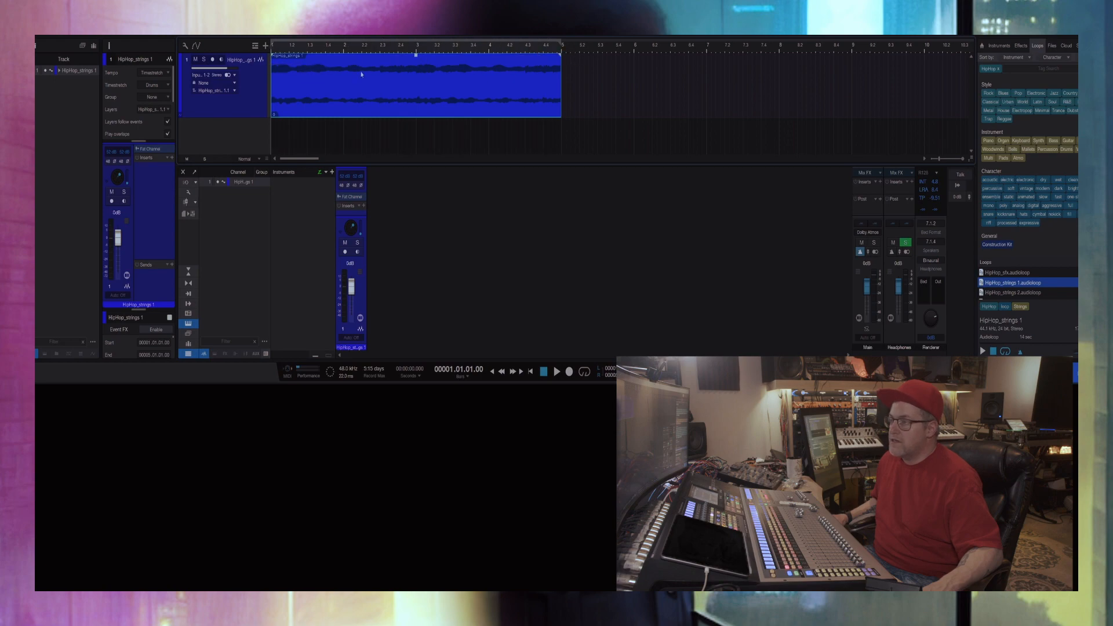
{"action": "left_click", "coordinate": [586, 372]}
{"action": "left_click", "coordinate": [371, 139]}
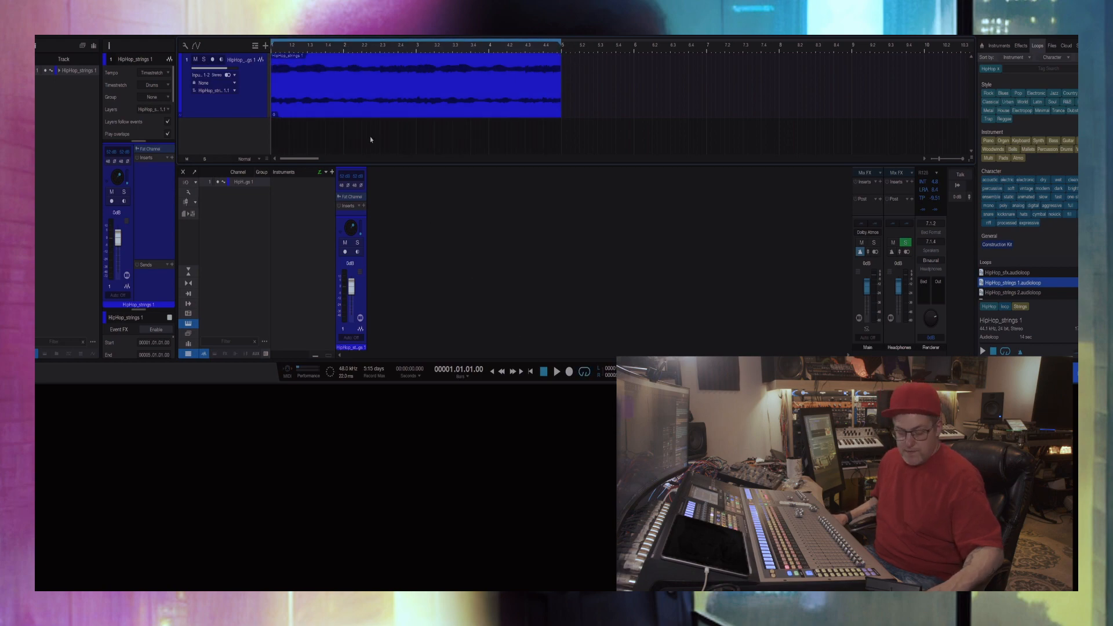
{"action": "key", "text": "space"}
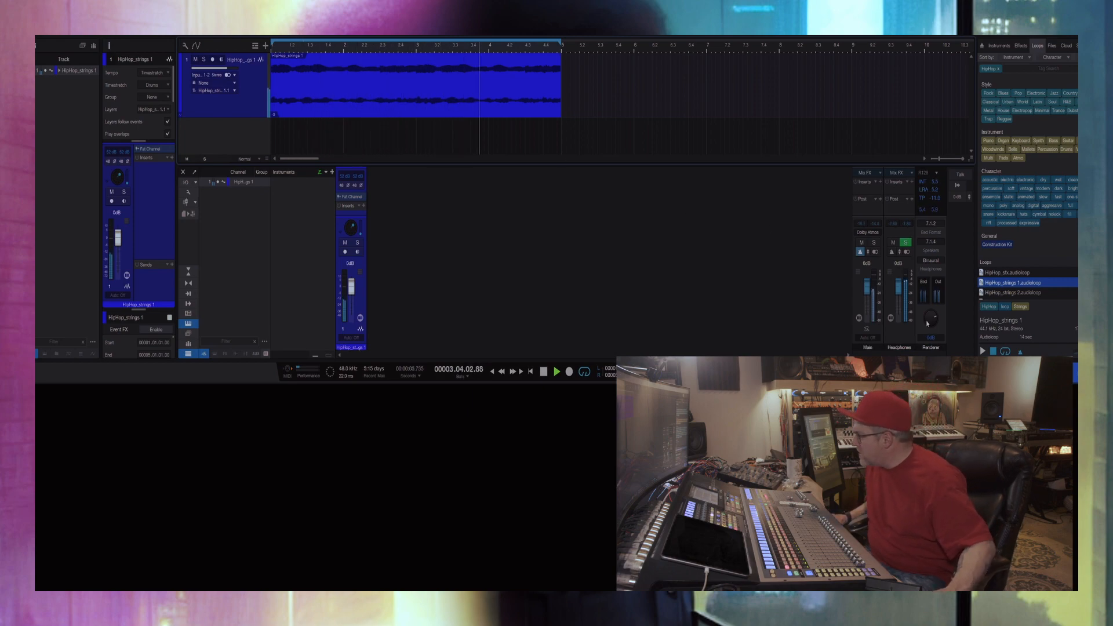
Step: Adjust the Renderer channel's volume while the loop plays, check its loudness meter and stop playback
{"action": "mouse_move", "coordinate": [930, 318]}
{"action": "left_mouse_down"}
{"action": "mouse_move", "coordinate": [931, 343]}
{"action": "mouse_move", "coordinate": [933, 324]}
{"action": "left_mouse_up"}
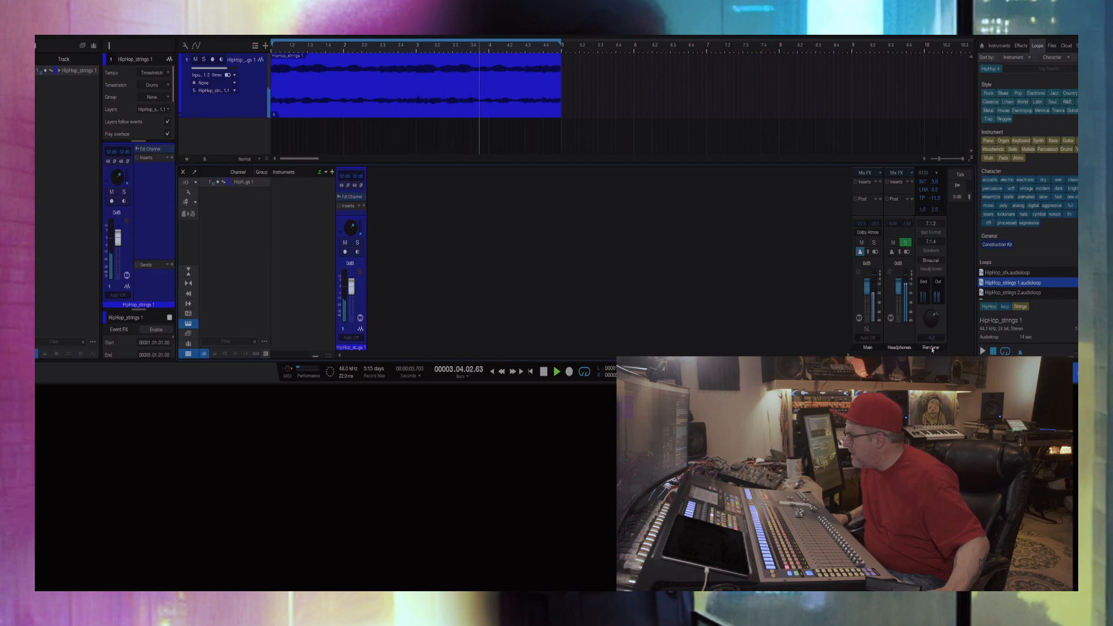
{"action": "left_click", "coordinate": [925, 196]}
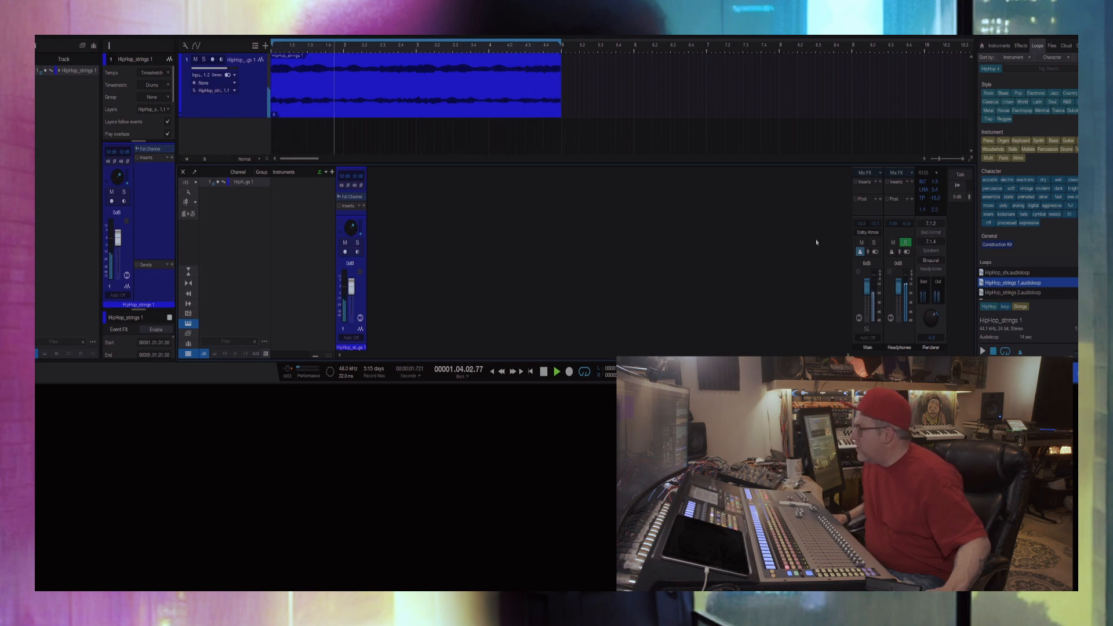
{"action": "key", "text": "space"}
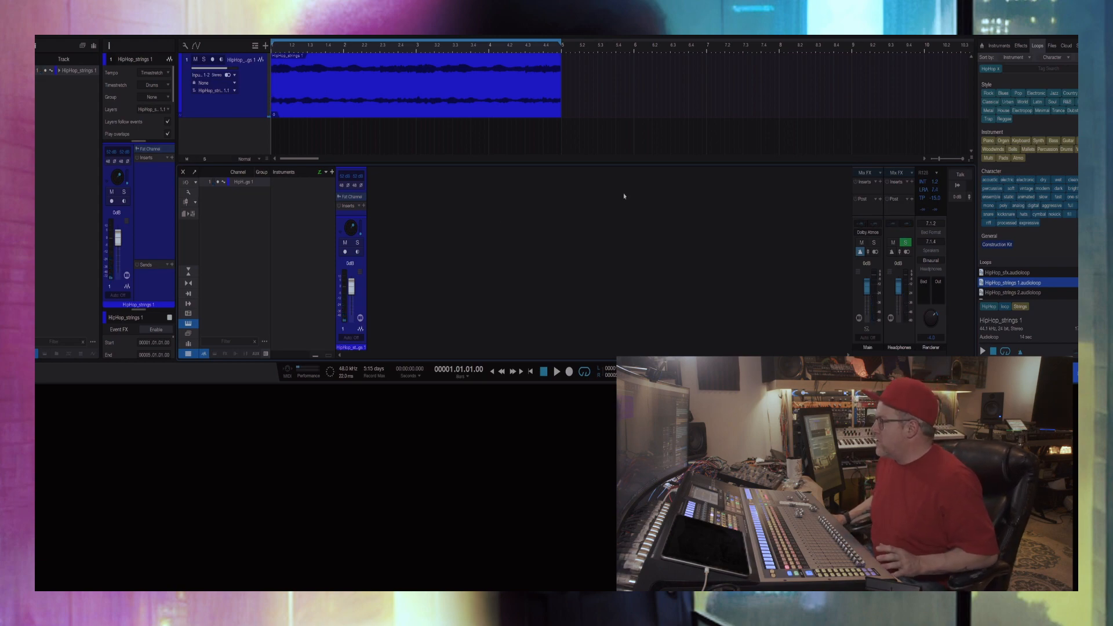
Step: Raise the Main channel's fader slightly and readjust the Renderer volume while auditioning the loop, stopping playback when done
{"action": "key", "text": "space"}
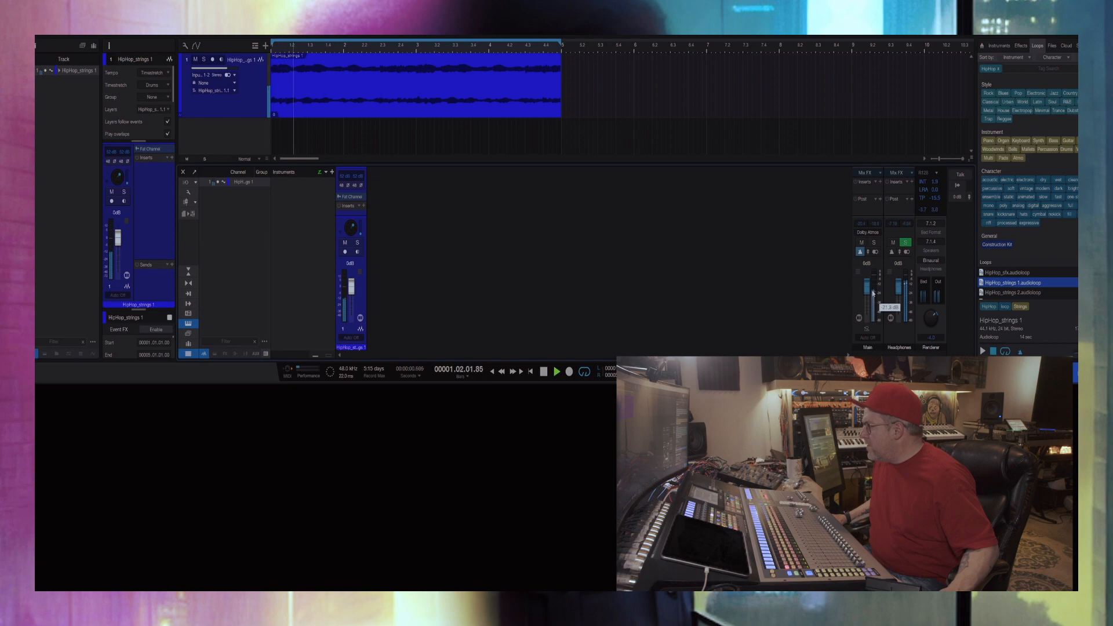
{"action": "left_click_drag", "start_coordinate": [868, 292], "coordinate": [867, 284]}
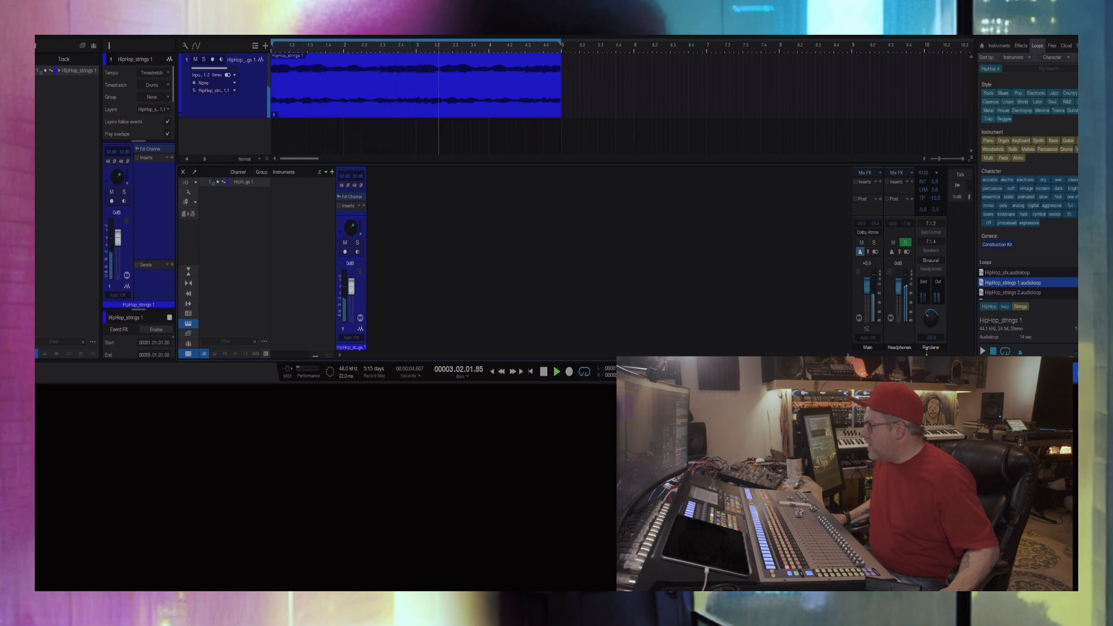
{"action": "left_click_drag", "start_coordinate": [926, 352], "coordinate": [929, 325]}
{"action": "key", "text": "space"}
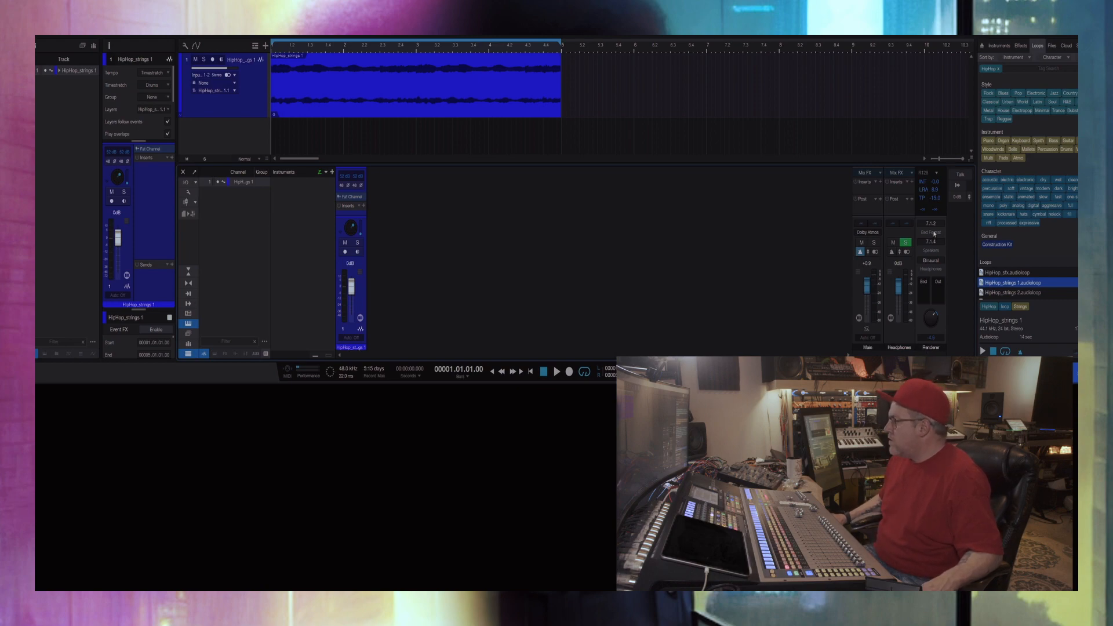
{"action": "key", "text": "space"}
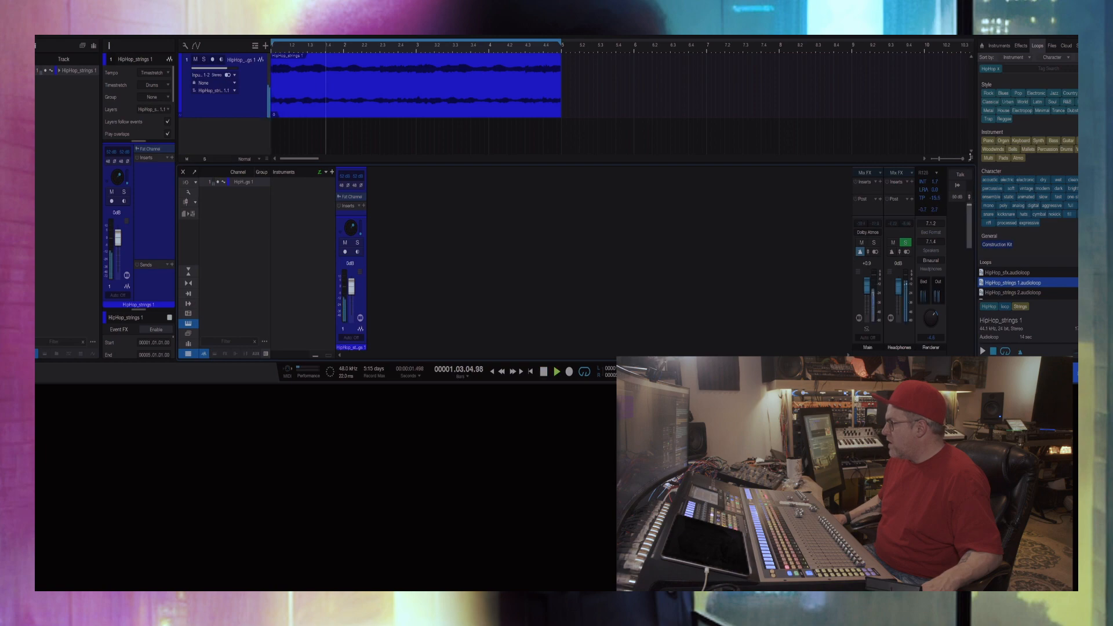
{"action": "left_click_drag", "start_coordinate": [934, 322], "coordinate": [933, 325]}
{"action": "key", "text": "space"}
Step: Look for the Atmos renderer in the iZotope effects folder, the Main channel, the track's panner and the loudness meter options
{"action": "left_click", "coordinate": [1020, 46]}
{"action": "left_click", "coordinate": [988, 259]}
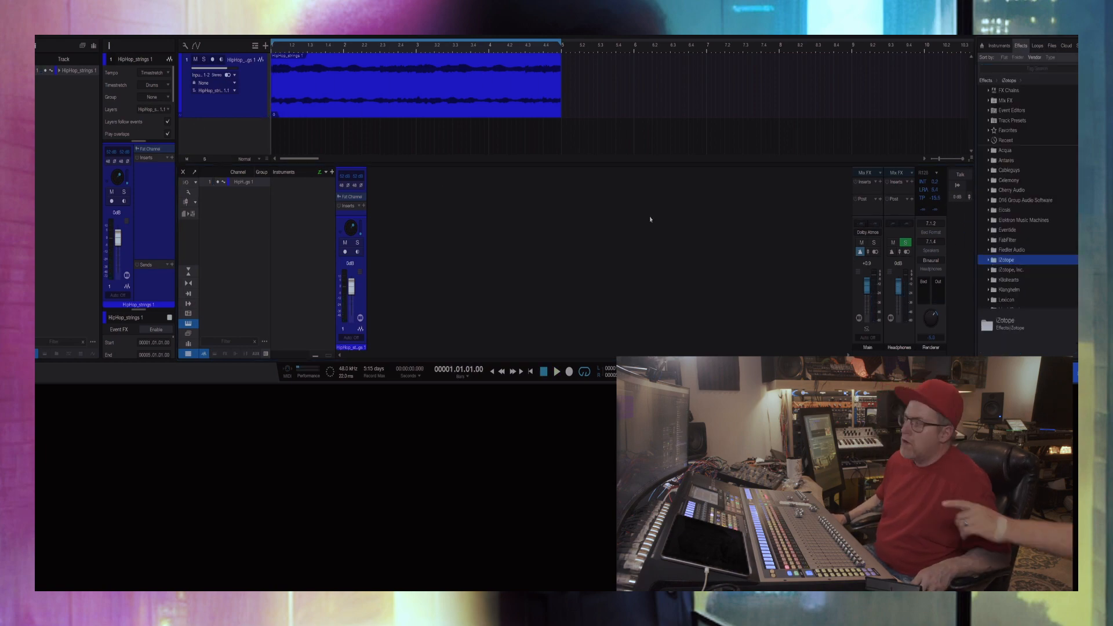
{"action": "left_click", "coordinate": [867, 347]}
{"action": "double_click", "coordinate": [350, 227]}
{"action": "left_click_drag", "start_coordinate": [545, 37], "coordinate": [459, 50]}
{"action": "left_click", "coordinate": [536, 39]}
{"action": "left_click", "coordinate": [934, 172]}
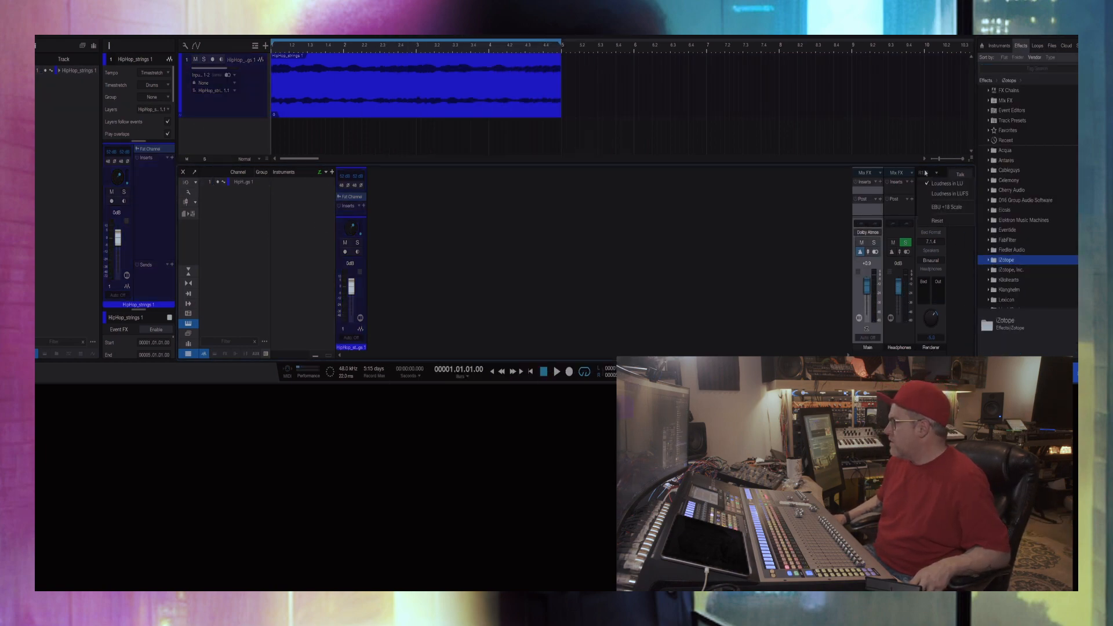
Step: Increase the console's height to show more of the Renderer channel's meter and briefly test playback
{"action": "left_click_drag", "start_coordinate": [898, 164], "coordinate": [898, 110]}
{"action": "key", "text": "space"}
{"action": "key", "text": "space"}
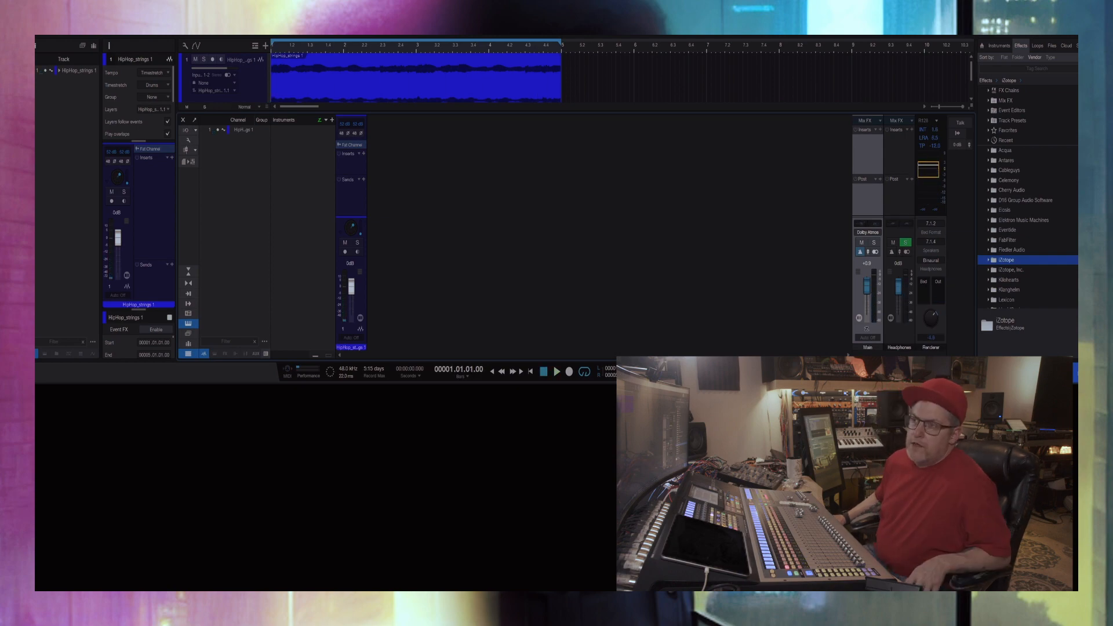
Step: Look for a renderer window among the view options, the output channels' inserts and the Renderer channel's options
{"action": "left_click", "coordinate": [133, 14]}
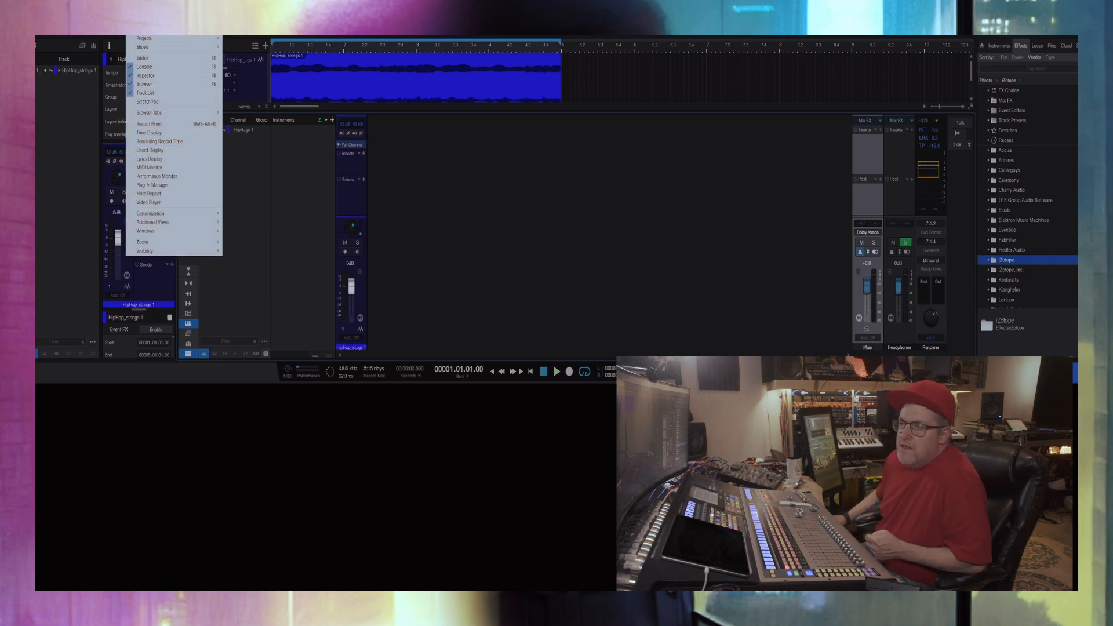
{"action": "left_click", "coordinate": [181, 184]}
{"action": "left_click", "coordinate": [751, 42]}
{"action": "left_click", "coordinate": [898, 157]}
{"action": "left_click", "coordinate": [868, 157]}
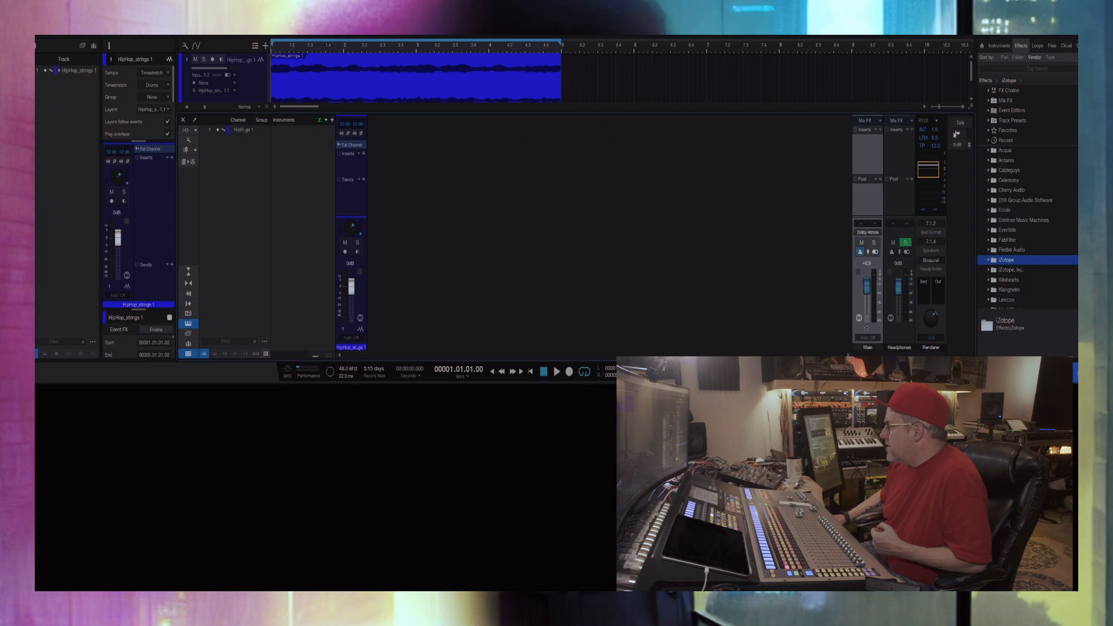
{"action": "left_click", "coordinate": [936, 122]}
{"action": "right_click", "coordinate": [921, 328]}
{"action": "left_click", "coordinate": [956, 232]}
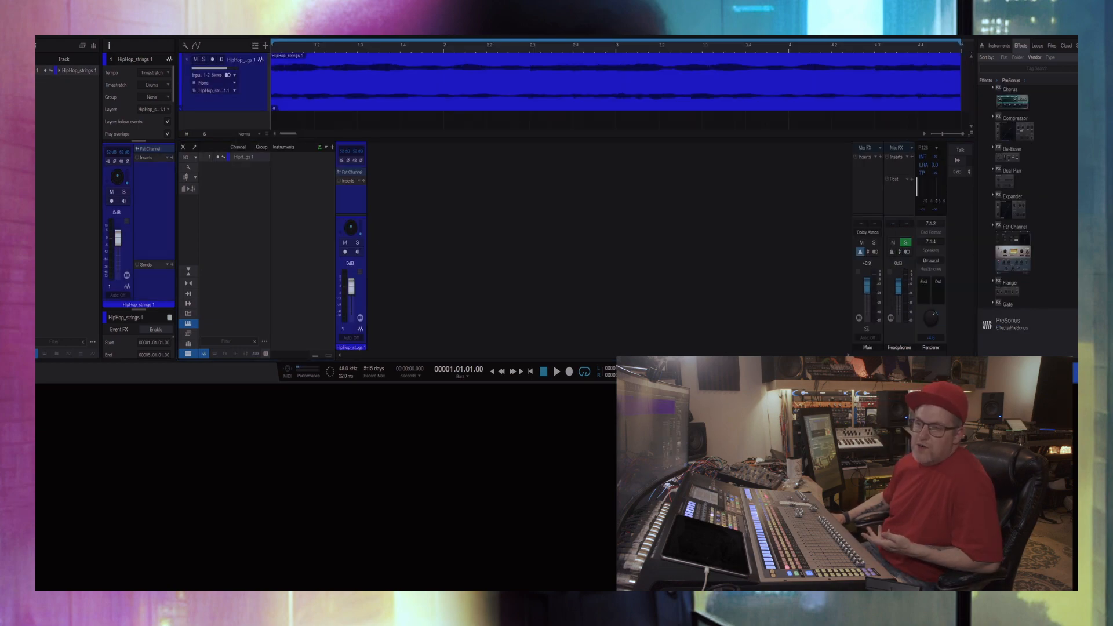
Step: Switch to the web browser and search in a new tab for "studio one 6.5 how to get to the atmos render"
{"action": "key", "text": "alt+Tab"}
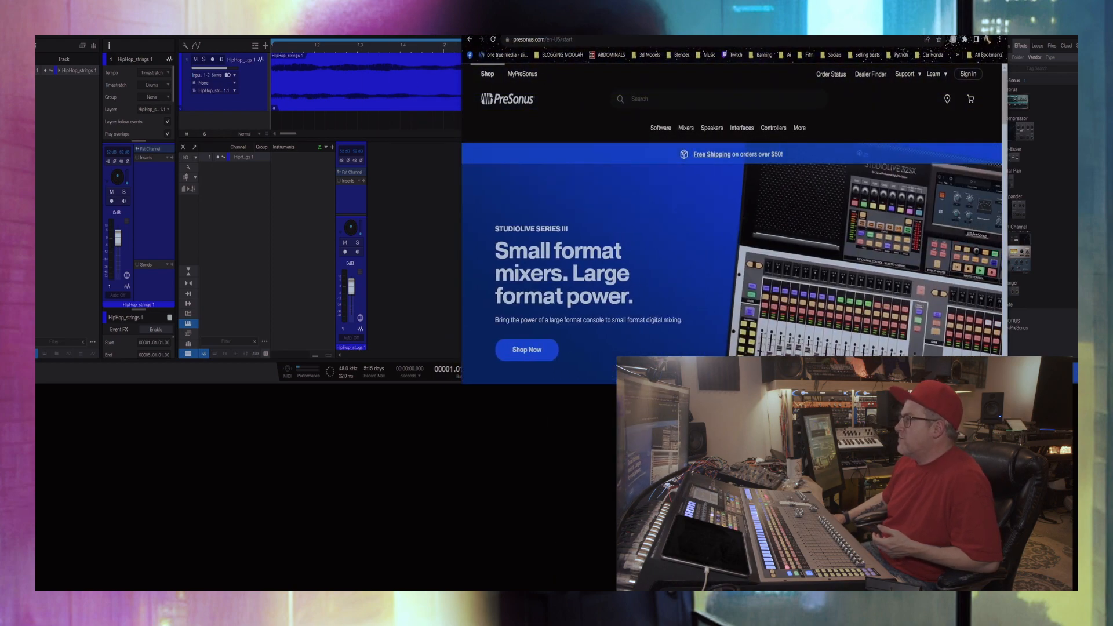
{"action": "key", "text": "ctrl+t"}
{"action": "left_click", "coordinate": [788, 40]}
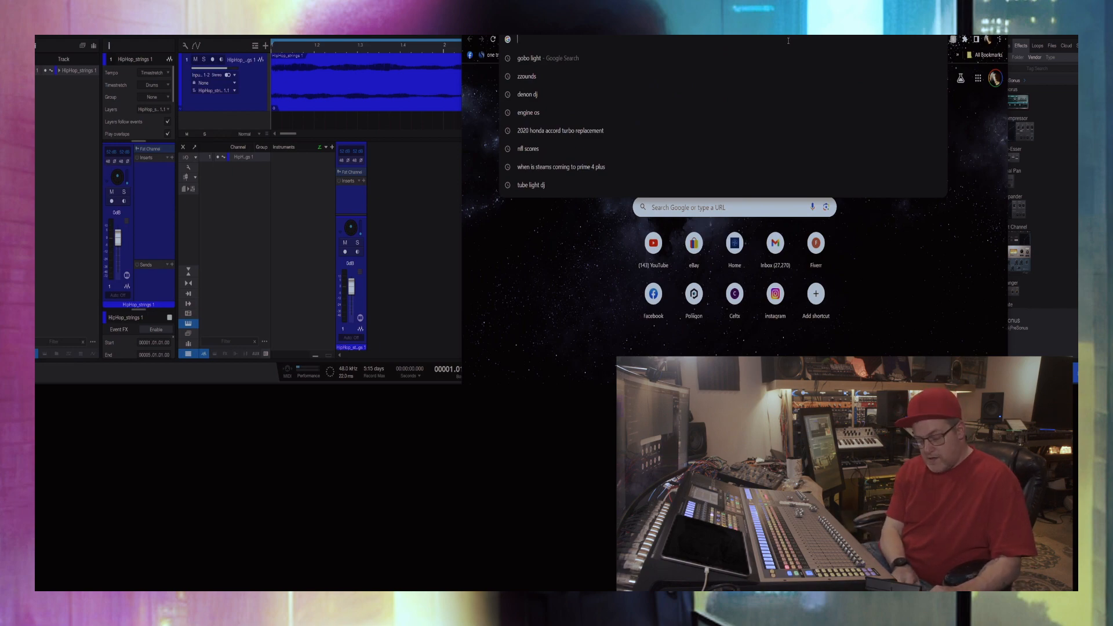
{"action": "type", "text": "studio o"}
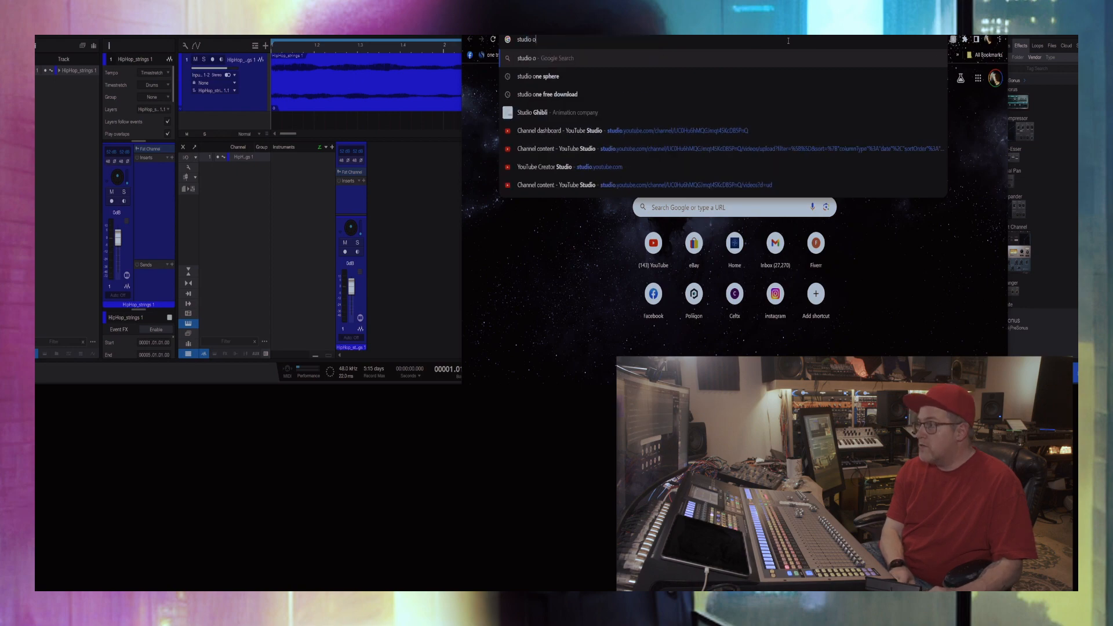
{"action": "type", "text": "ne 6"}
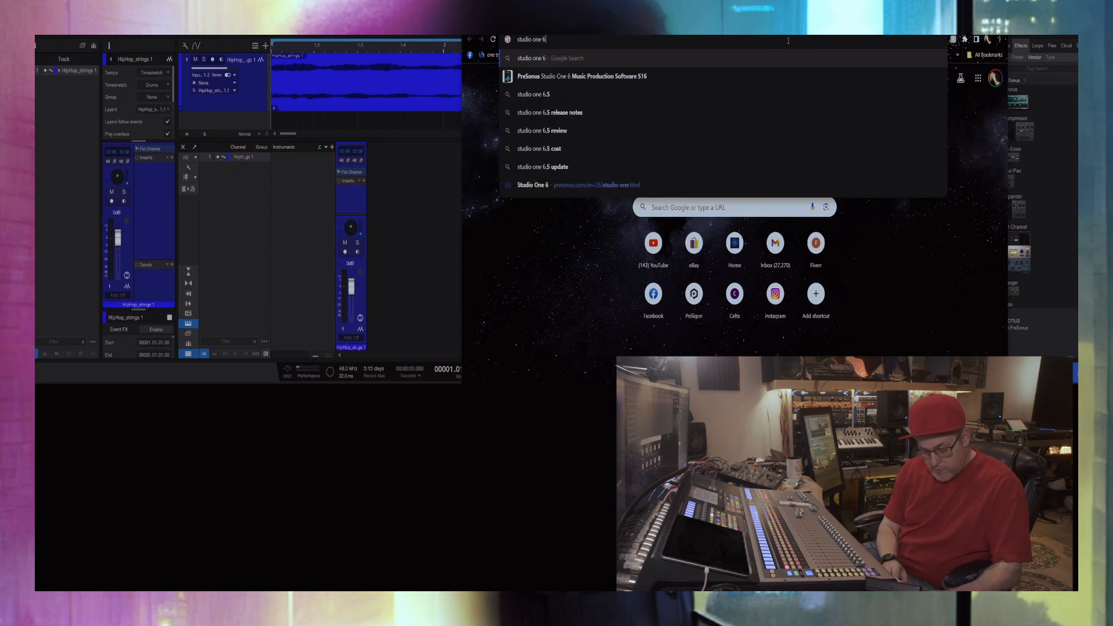
{"action": "type", "text": ".5"}
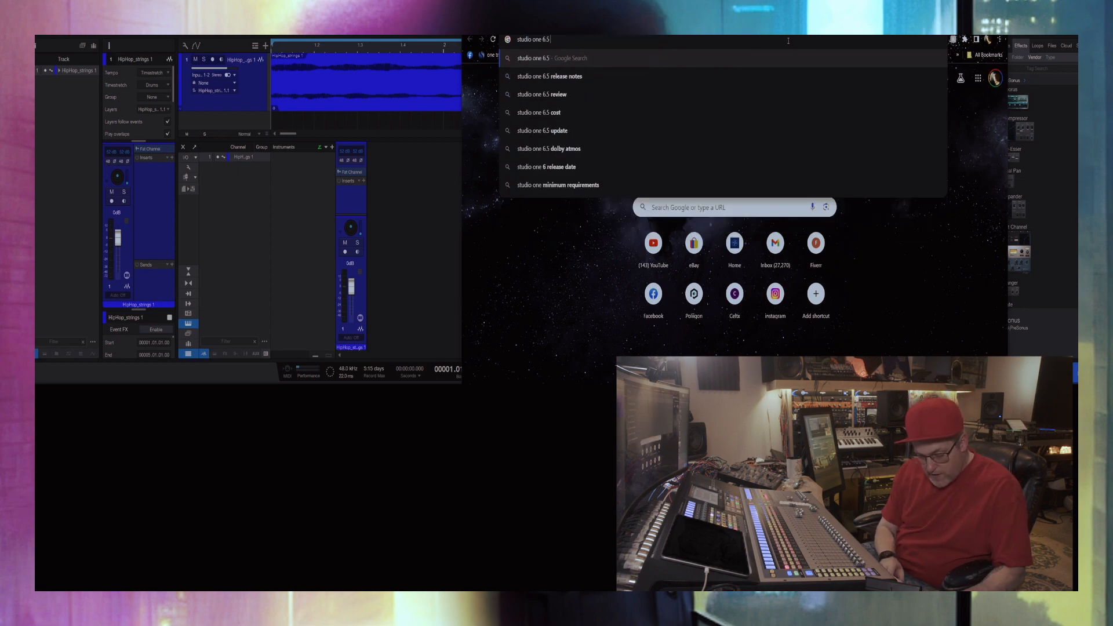
{"action": "type", "text": " how to get"}
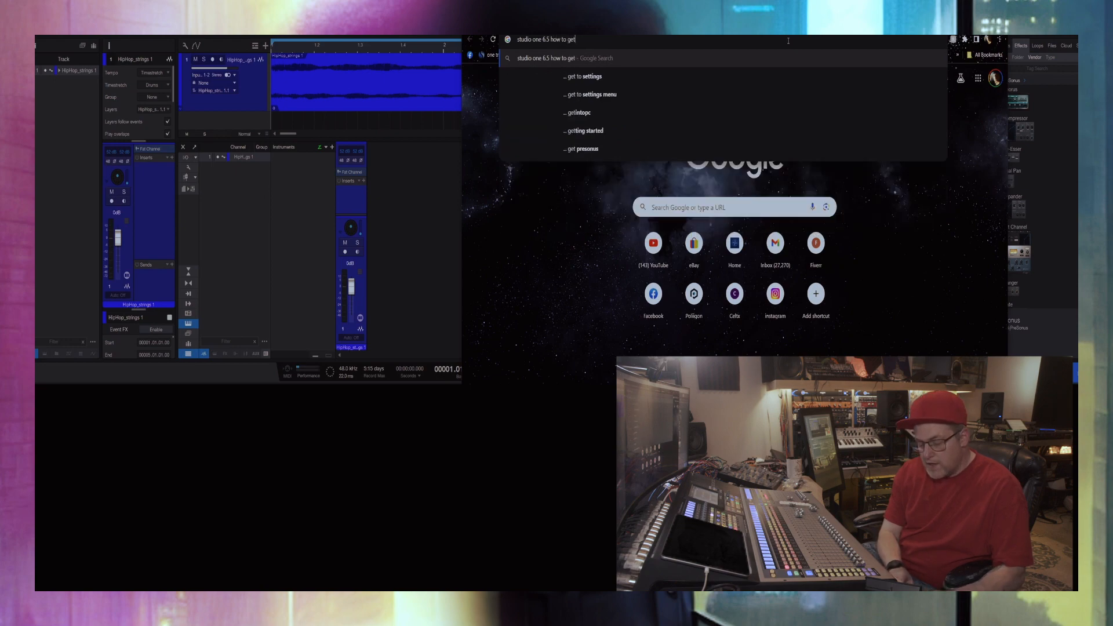
{"action": "type", "text": " to the rend"}
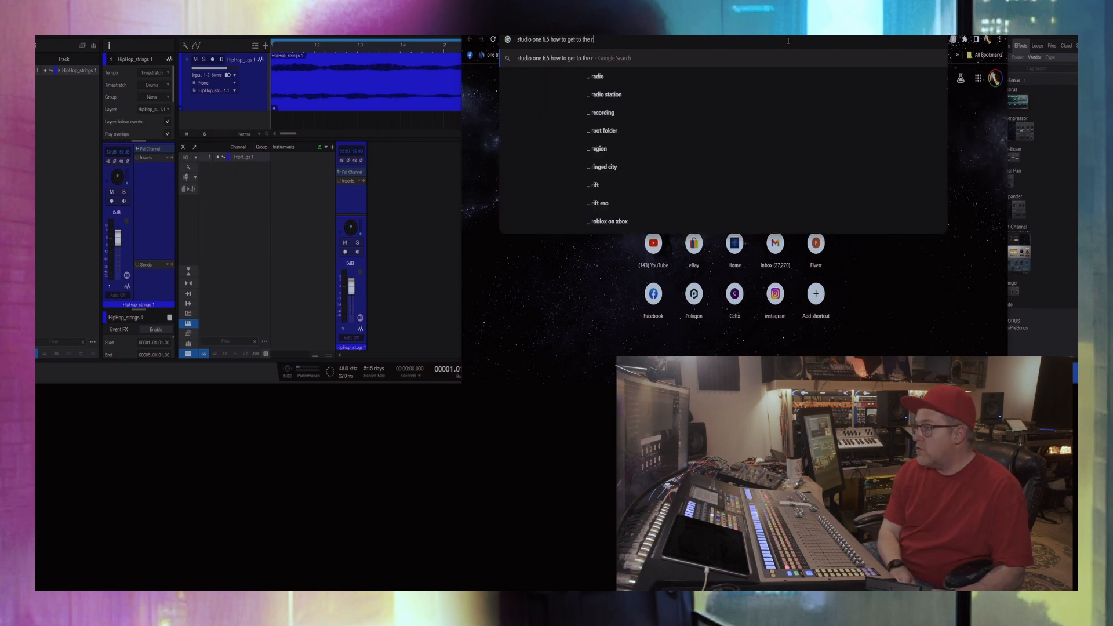
{"action": "key", "text": "BackSpace"}
{"action": "key", "text": "BackSpace"}
{"action": "key", "text": "BackSpace"}
{"action": "key", "text": "BackSpace"}
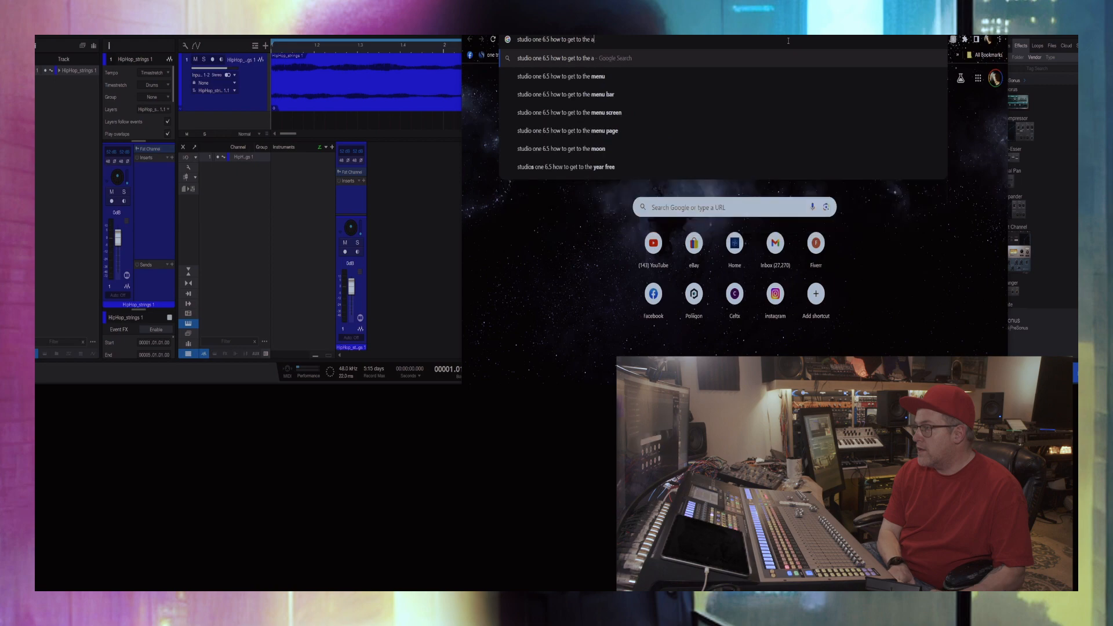
{"action": "type", "text": "atmos render"}
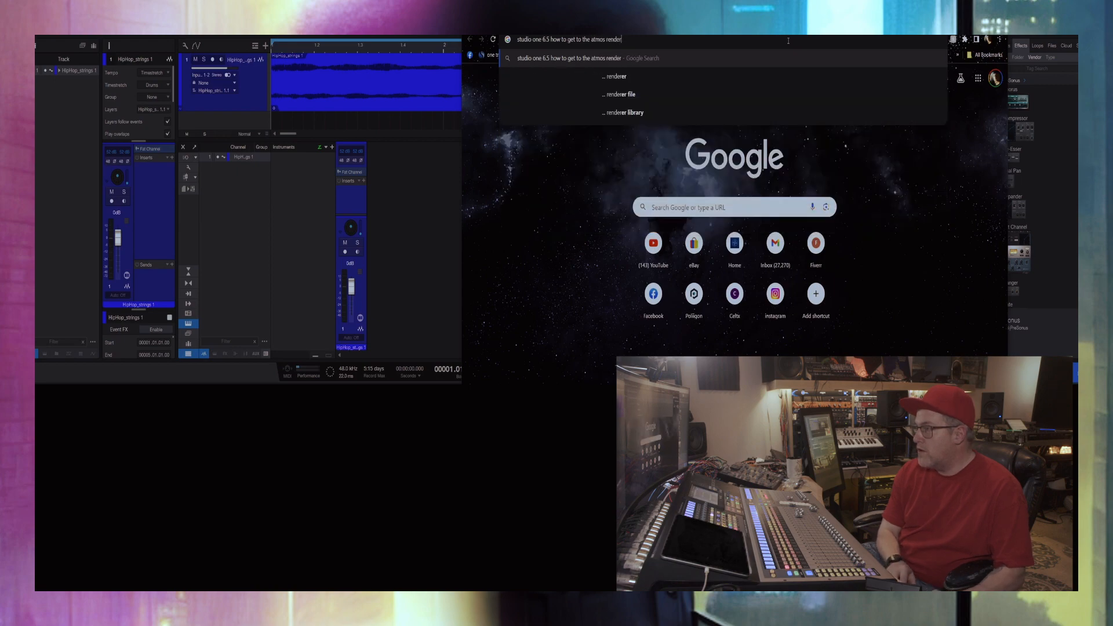
{"action": "key", "text": "Return"}
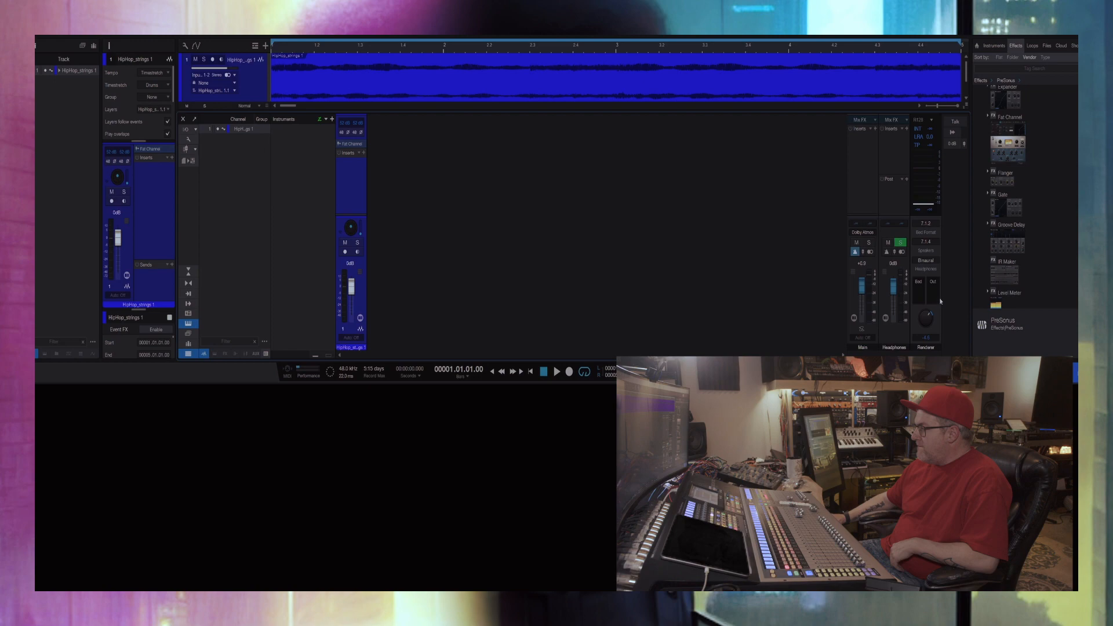
Step: Back in the song, enlarge the console's channel control section to reveal the Renderer's Dolby Atmos button and open the renderer
{"action": "left_click_drag", "start_coordinate": [938, 214], "coordinate": [936, 166]}
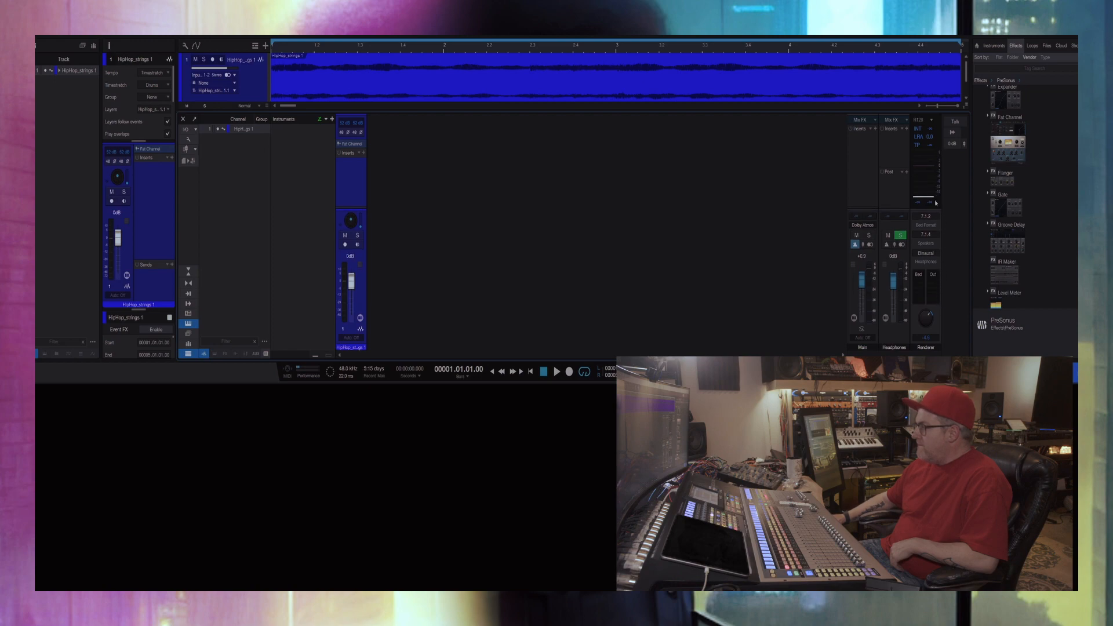
{"action": "left_click_drag", "start_coordinate": [934, 210], "coordinate": [923, 187]}
{"action": "left_click", "coordinate": [926, 297]}
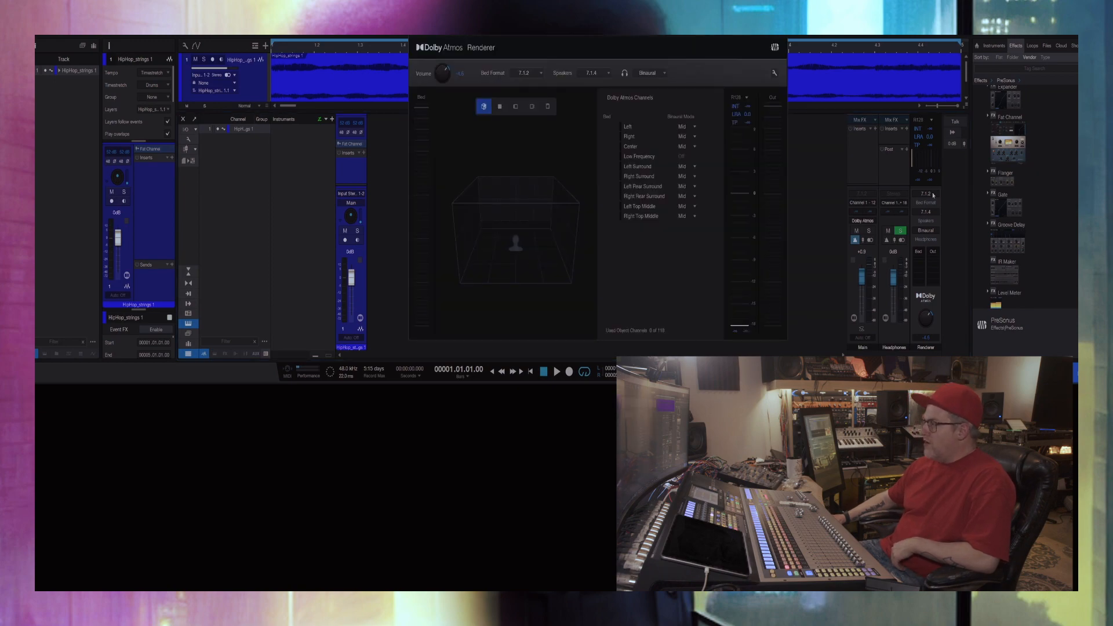
Step: Resize the console's channel control section repeatedly to demonstrate hiding and revealing the Renderer's Dolby Atmos button
{"action": "mouse_move", "coordinate": [929, 188]}
{"action": "left_mouse_down"}
{"action": "mouse_move", "coordinate": [934, 222]}
{"action": "mouse_move", "coordinate": [926, 191]}
{"action": "left_mouse_up"}
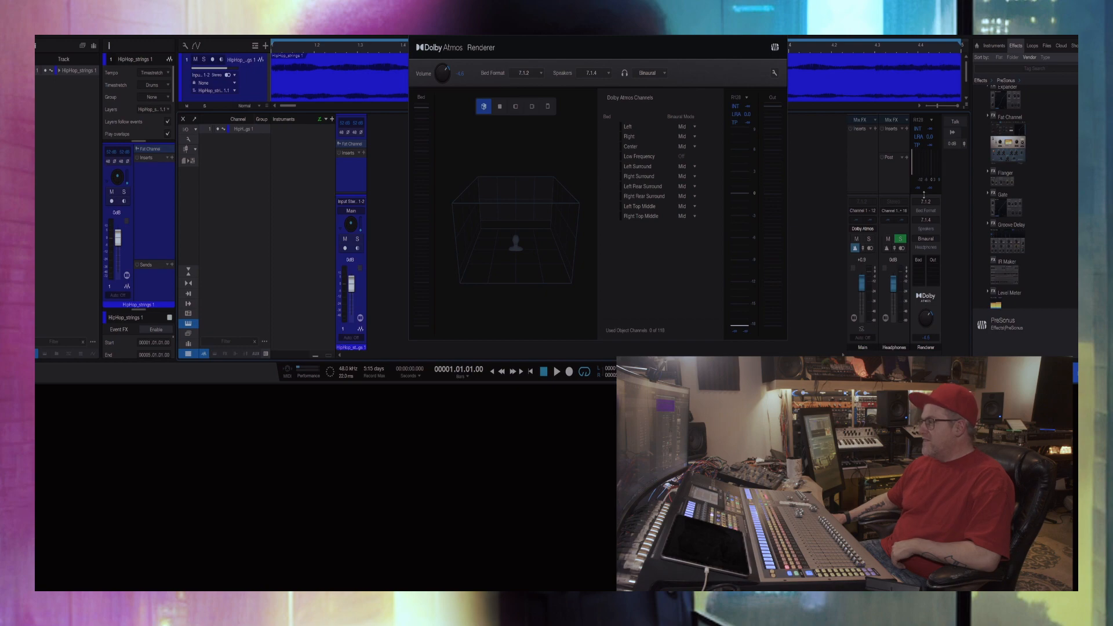
{"action": "left_click_drag", "start_coordinate": [924, 196], "coordinate": [925, 216]}
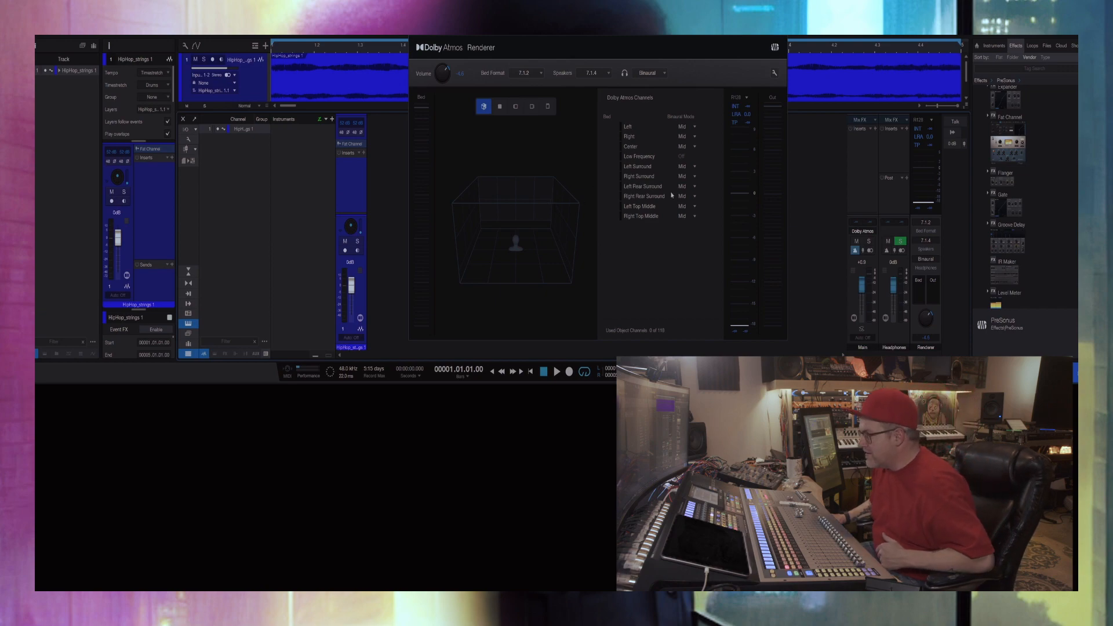
{"action": "left_click_drag", "start_coordinate": [930, 214], "coordinate": [919, 212]}
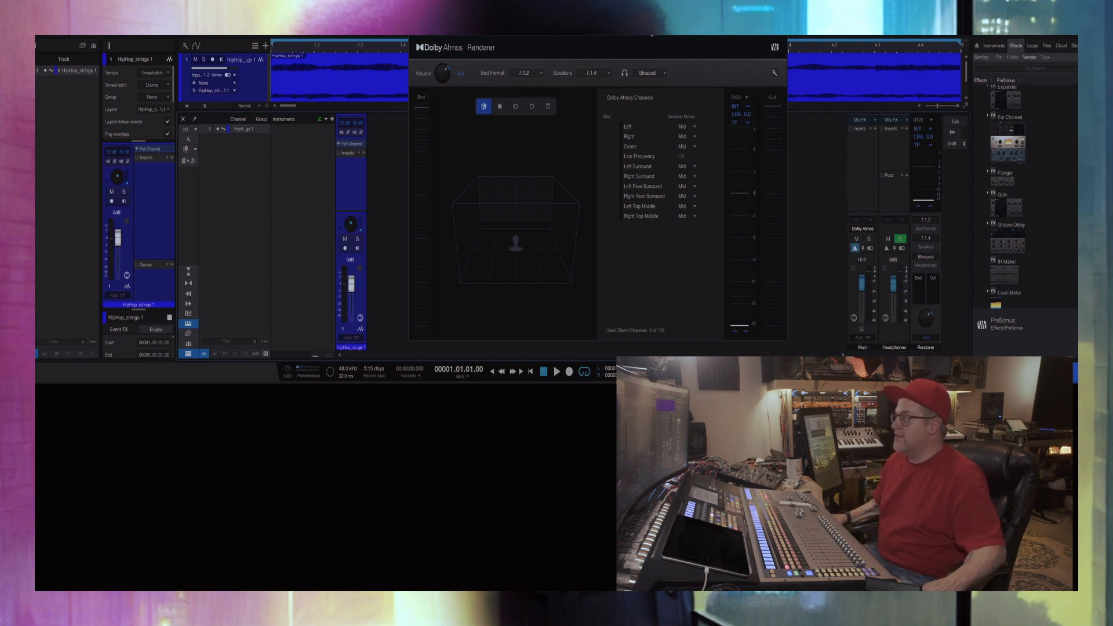
Step: Close the Dolby Atmos Renderer window and lower the console's upper edge to enlarge the arrangement
{"action": "left_click_drag", "start_coordinate": [652, 36], "coordinate": [606, 29]}
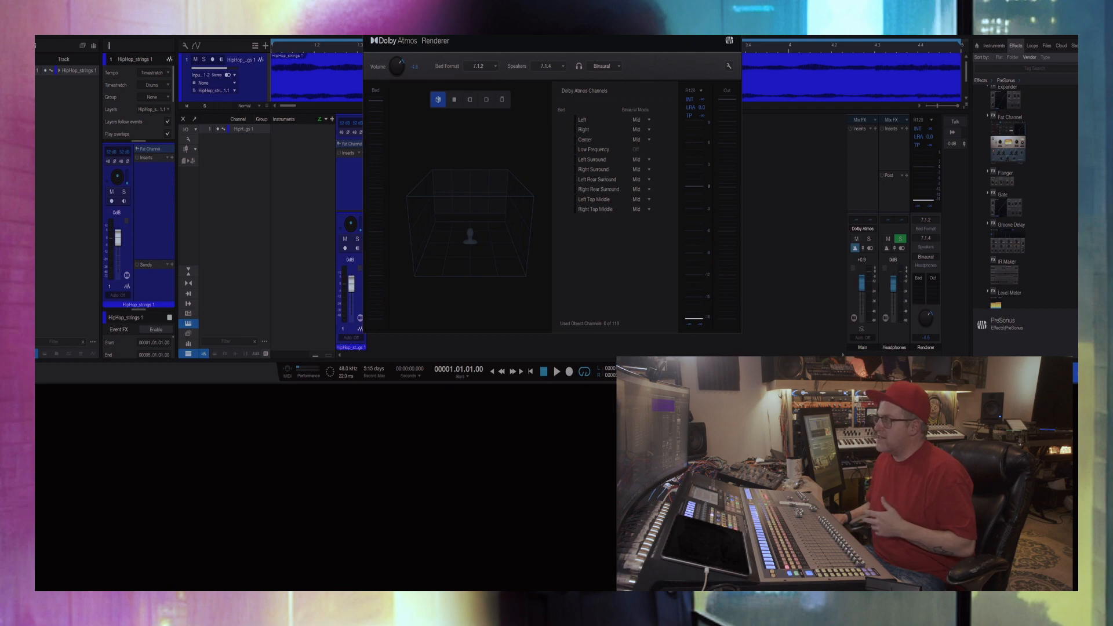
{"action": "left_click", "coordinate": [369, 28]}
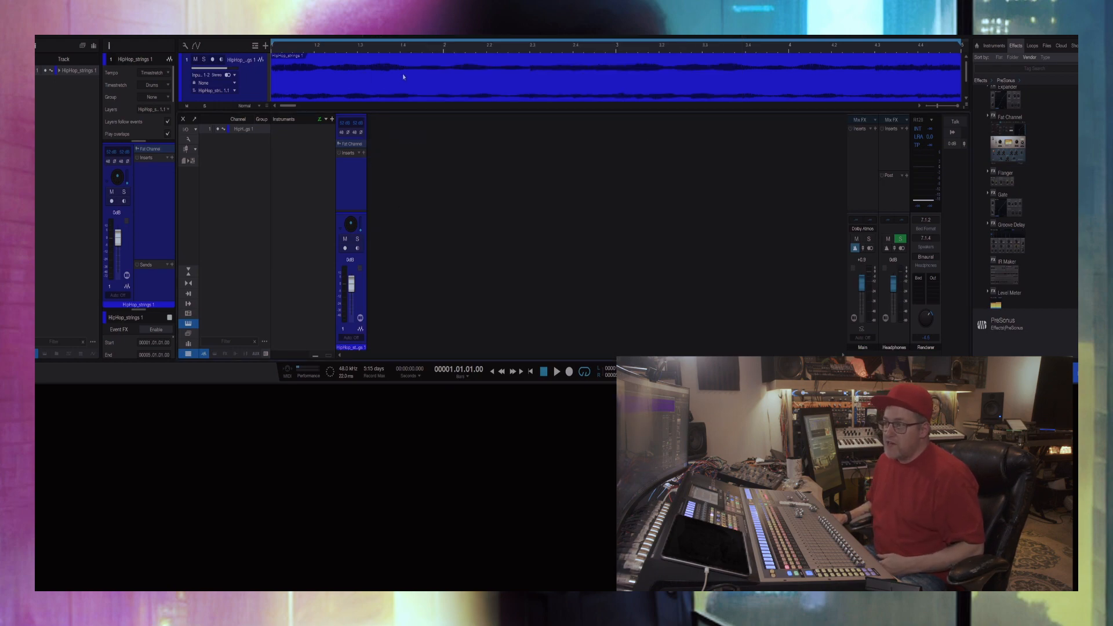
{"action": "scroll", "coordinate": [404, 77], "scroll_direction": "down", "scroll_amount": 2}
{"action": "left_click_drag", "start_coordinate": [434, 117], "coordinate": [427, 176]}
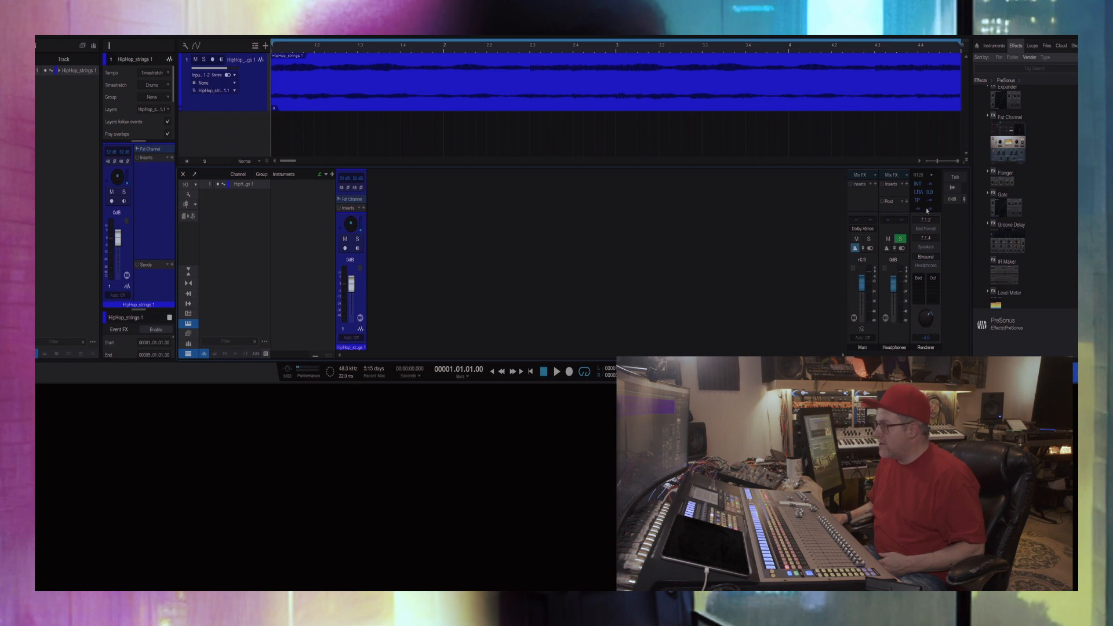
Step: Enlarge the console's channel control section, reopen the Dolby Atmos Renderer and move its window to the second display
{"action": "left_click_drag", "start_coordinate": [926, 212], "coordinate": [923, 188]}
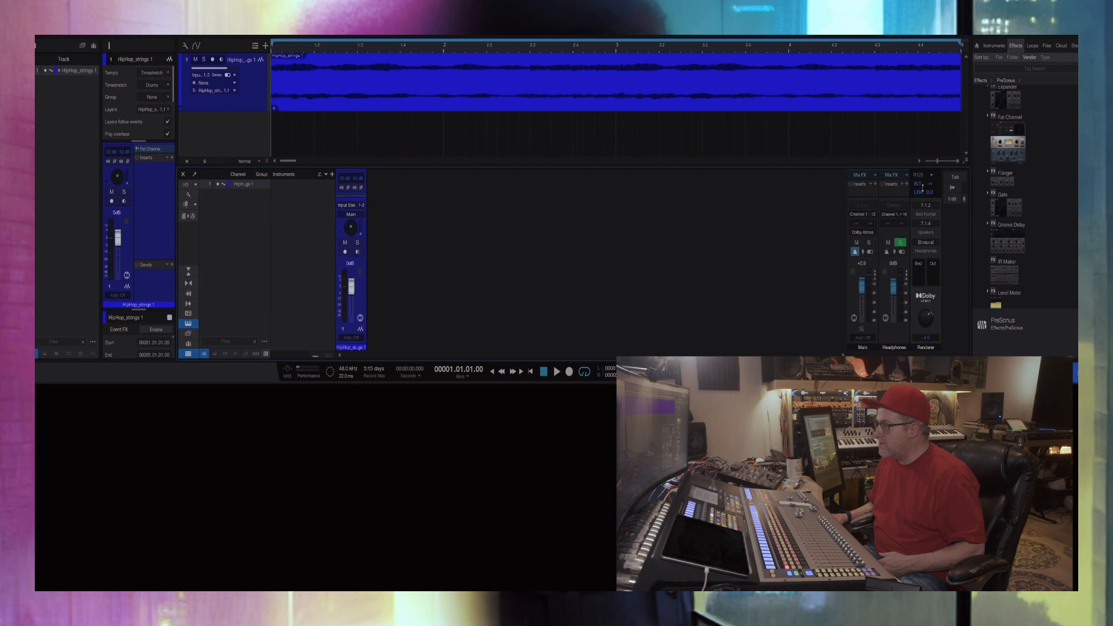
{"action": "left_click", "coordinate": [926, 298]}
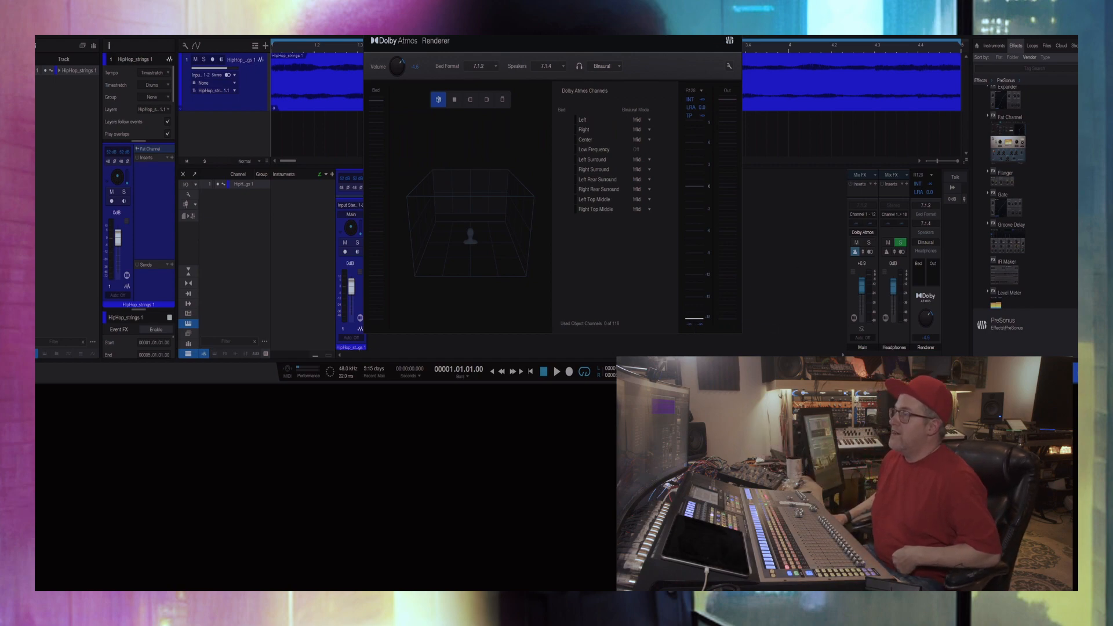
{"action": "left_click_drag", "start_coordinate": [551, 27], "coordinate": [1110, 249]}
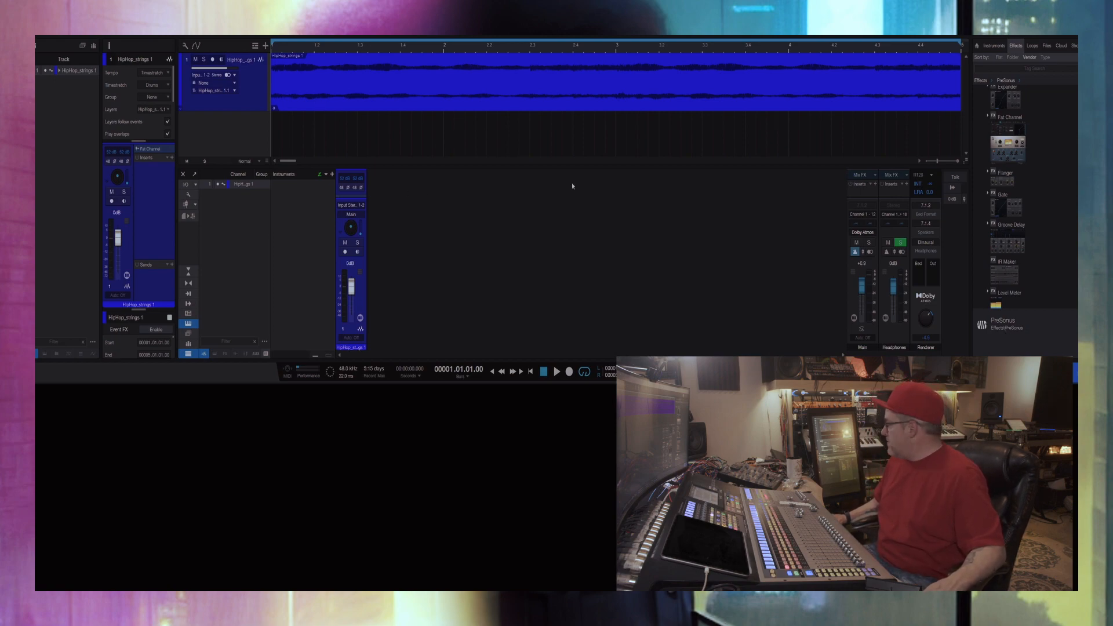
Step: Start playback, open the strings channel's Surround Panner and shift the left and right sources around the front of the listener
{"action": "key", "text": "space"}
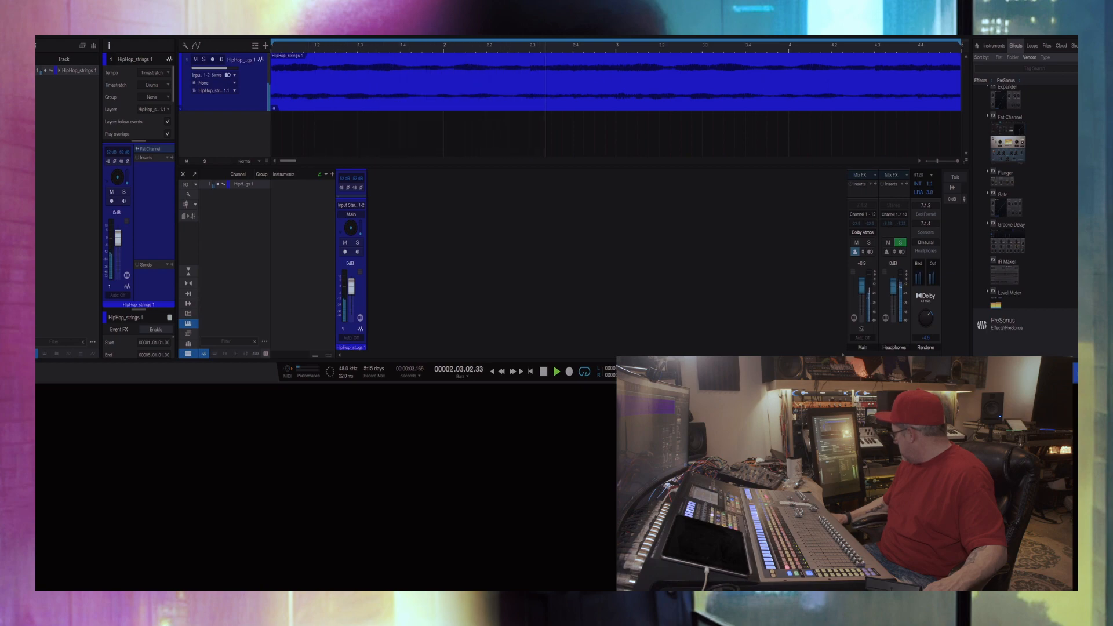
{"action": "left_click", "coordinate": [351, 228]}
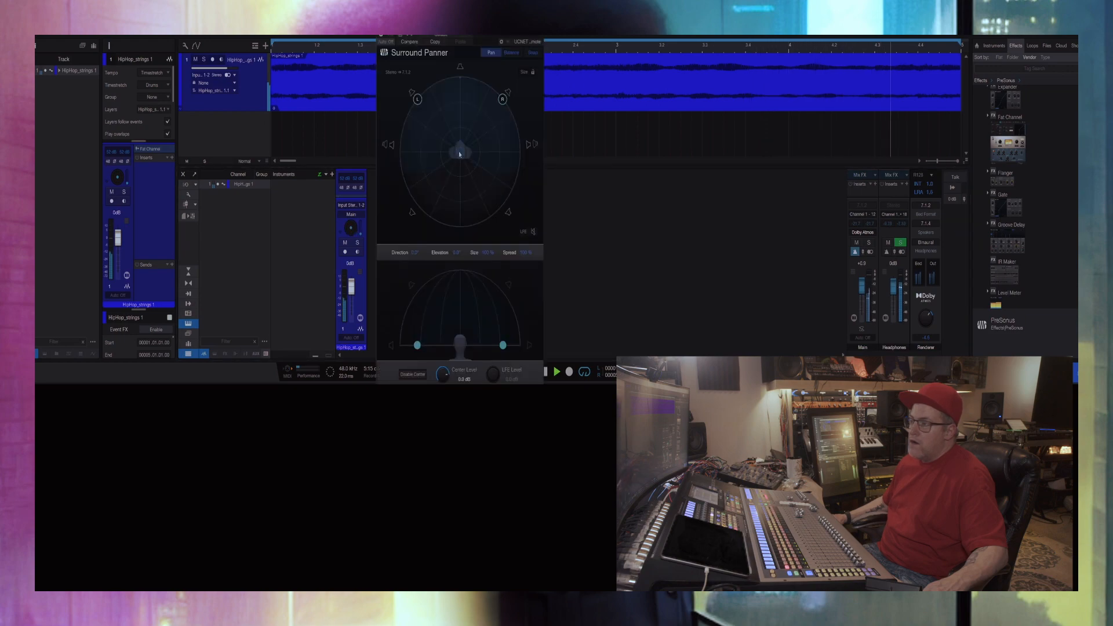
{"action": "mouse_move", "coordinate": [460, 151]}
{"action": "left_mouse_down"}
{"action": "mouse_move", "coordinate": [458, 131]}
{"action": "mouse_move", "coordinate": [463, 145]}
{"action": "left_mouse_up"}
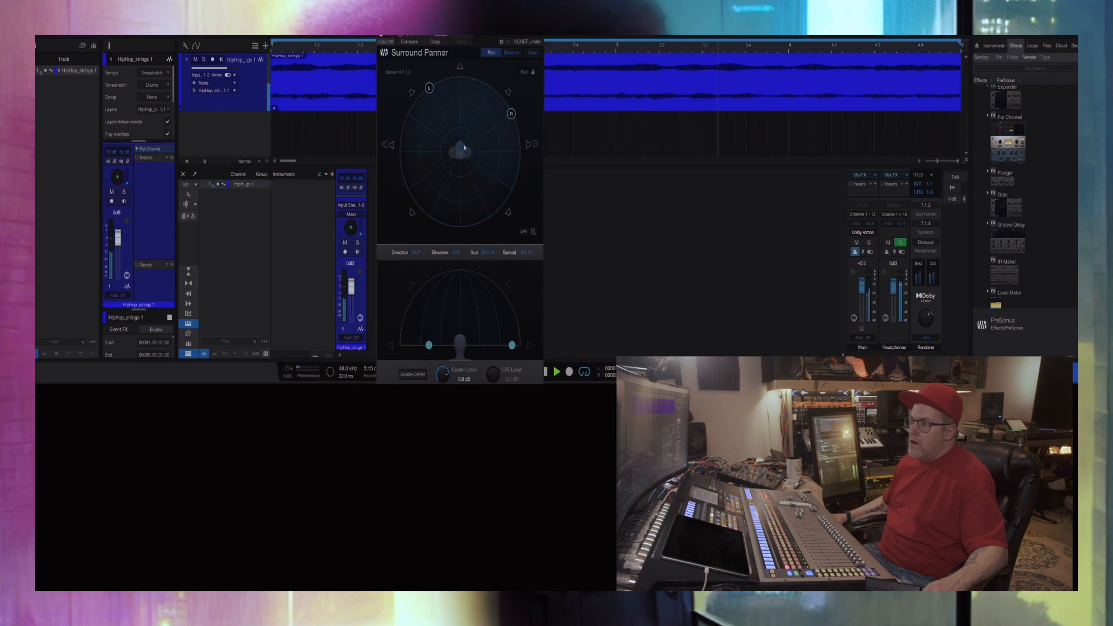
{"action": "left_click_drag", "start_coordinate": [427, 92], "coordinate": [429, 126]}
{"action": "left_click_drag", "start_coordinate": [514, 128], "coordinate": [512, 111]}
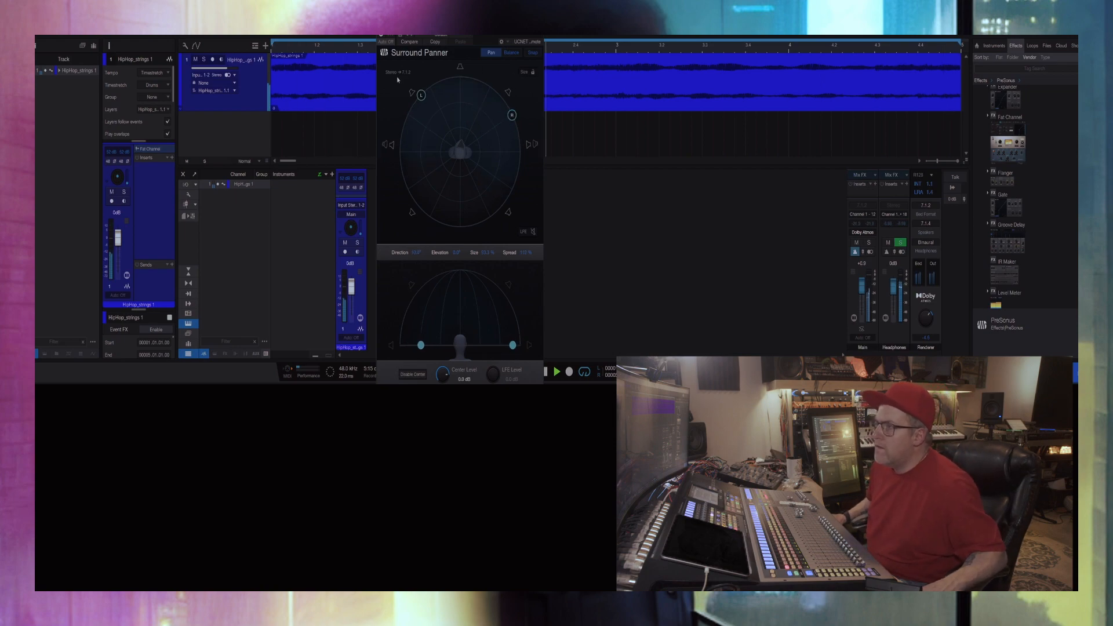
Step: Raise the strings' elevation in the Surround Panner, sweep the stereo image around the listener and bring it back to the front
{"action": "left_click_drag", "start_coordinate": [421, 345], "coordinate": [434, 316]}
{"action": "left_click_drag", "start_coordinate": [428, 105], "coordinate": [427, 98]}
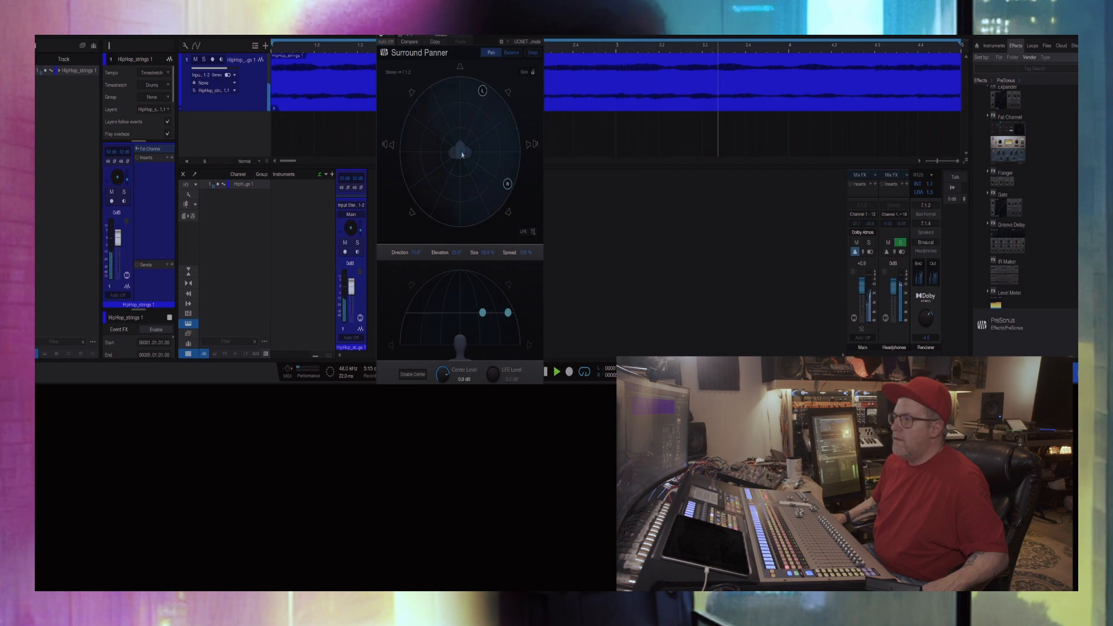
{"action": "left_click_drag", "start_coordinate": [462, 153], "coordinate": [463, 100]}
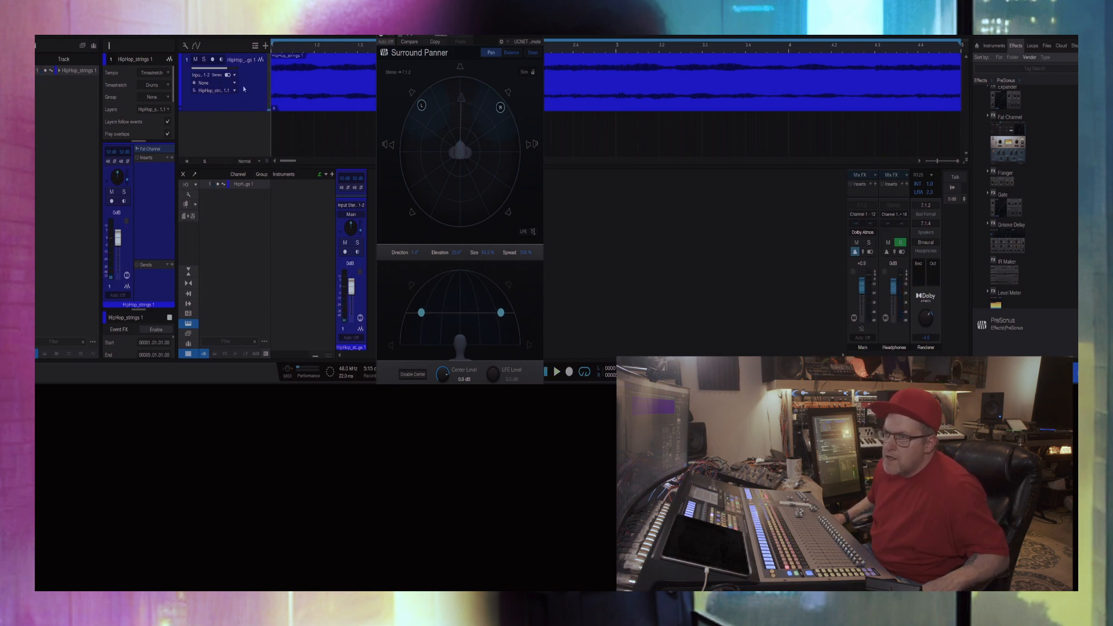
Step: Browse the strings channel's input source list for the available inputs, outputs and subgroups without changing the assignment
{"action": "left_click", "coordinate": [356, 207]}
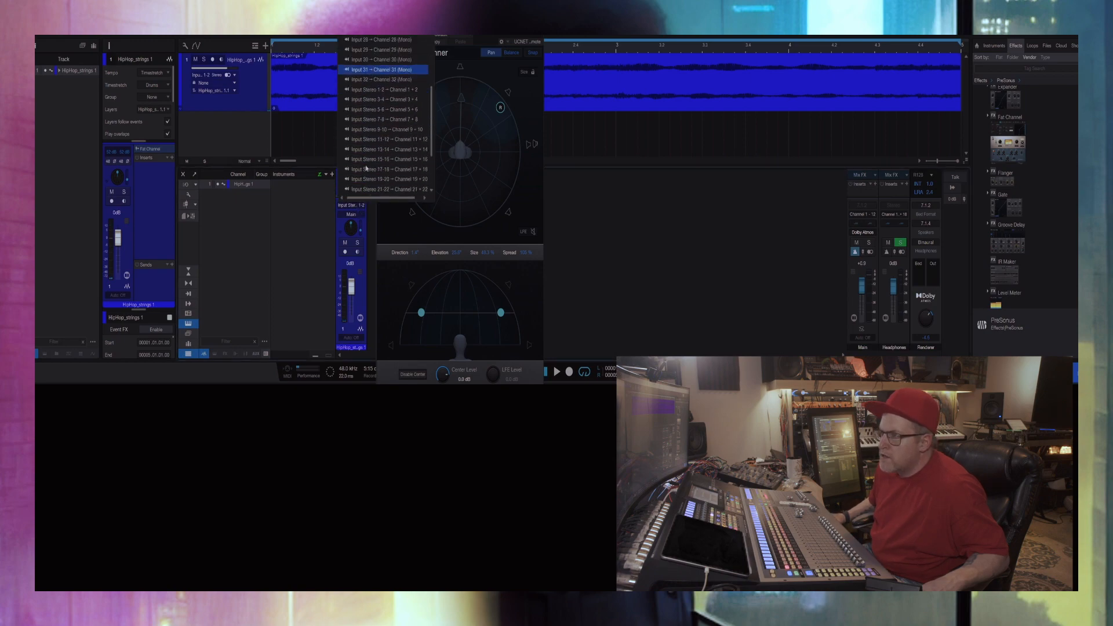
{"action": "left_click", "coordinate": [366, 167]}
{"action": "scroll", "coordinate": [383, 174], "scroll_direction": "down", "scroll_amount": 9}
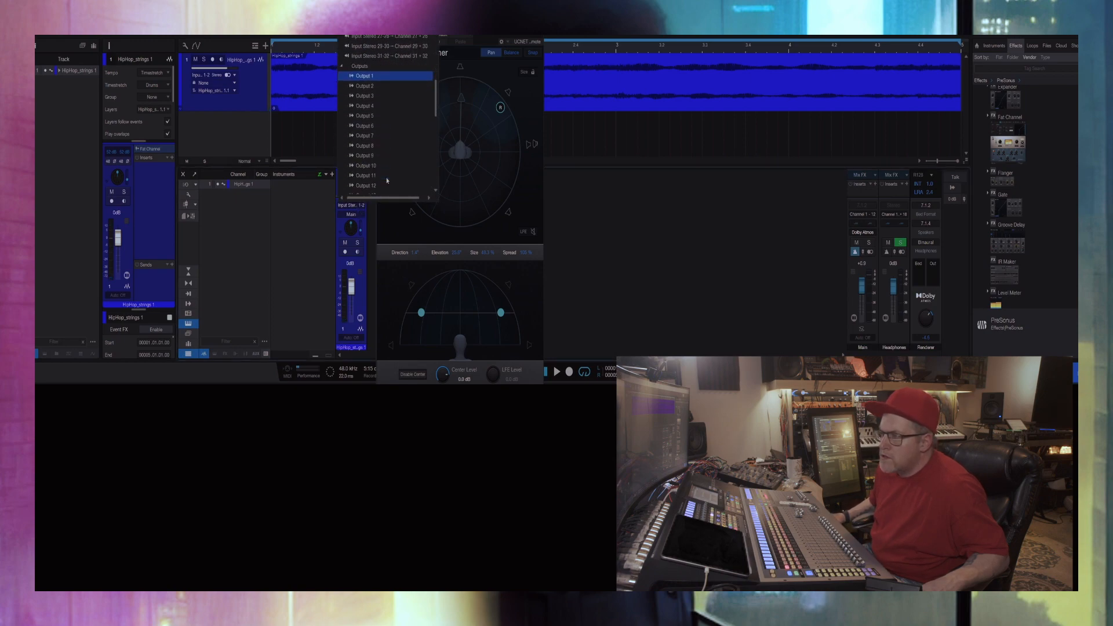
{"action": "scroll", "coordinate": [386, 181], "scroll_direction": "down", "scroll_amount": 3}
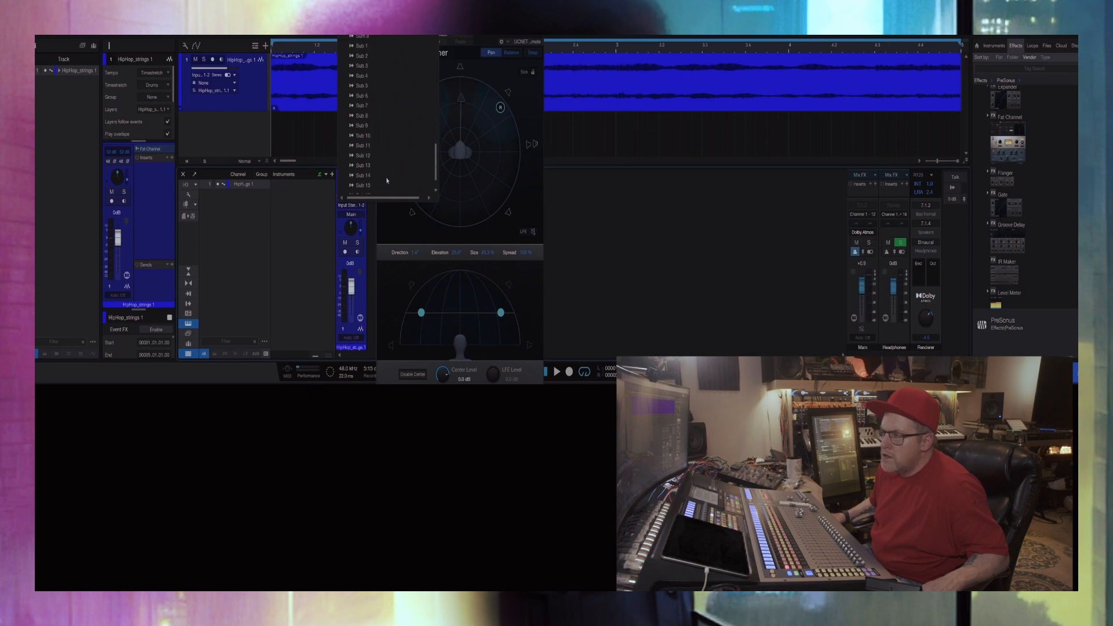
{"action": "scroll", "coordinate": [387, 181], "scroll_direction": "down", "scroll_amount": 2}
{"action": "left_click", "coordinate": [328, 211]}
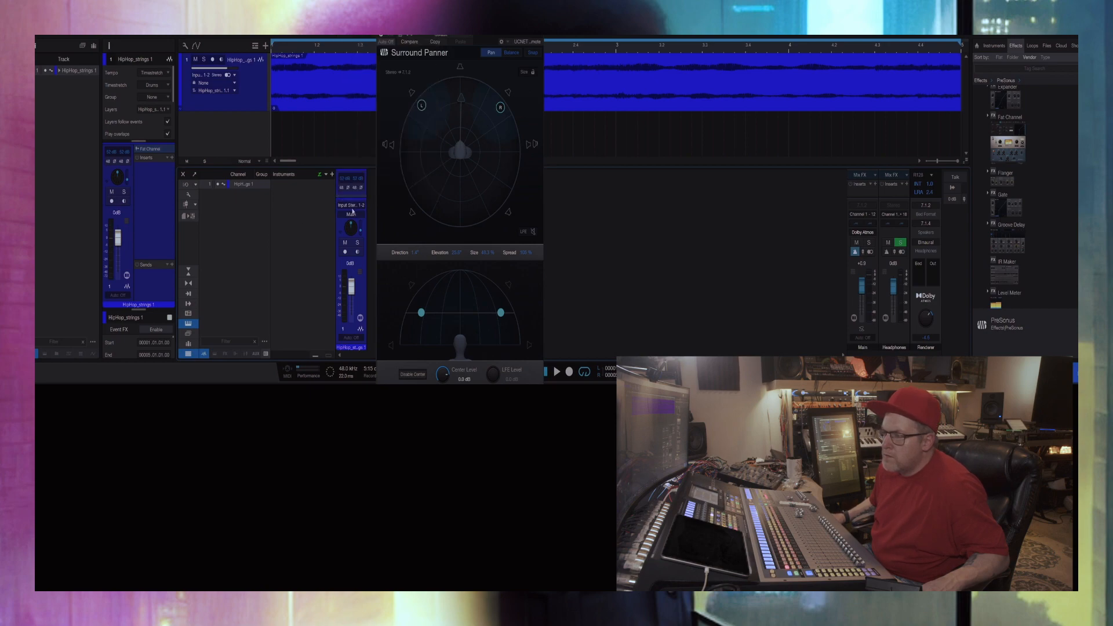
{"action": "left_click", "coordinate": [351, 209]}
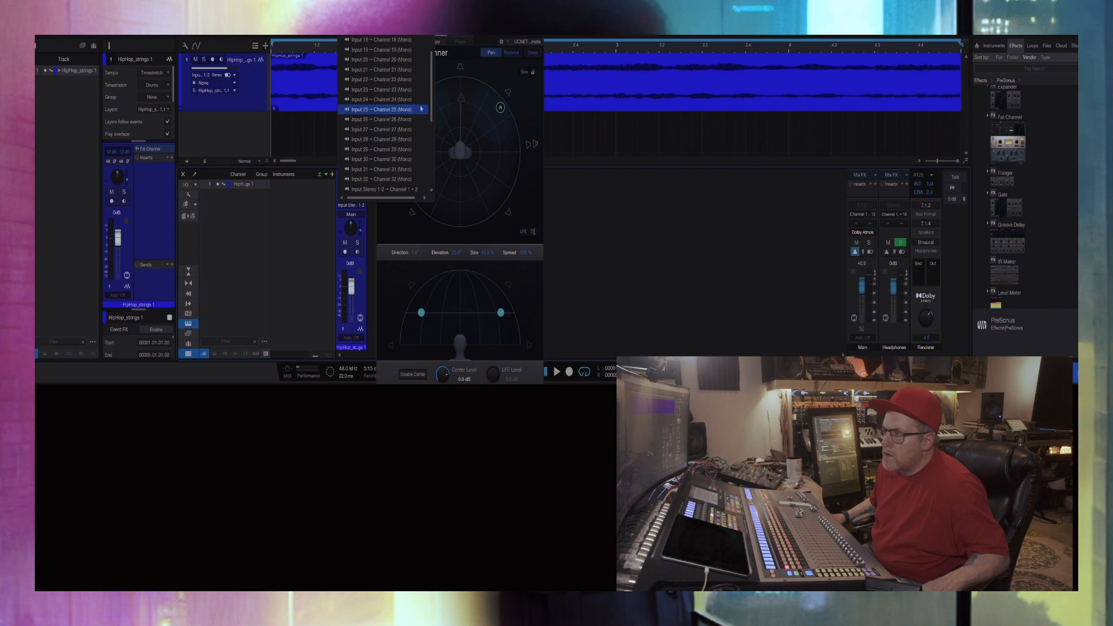
{"action": "scroll", "coordinate": [434, 97], "scroll_direction": "up", "scroll_amount": 4}
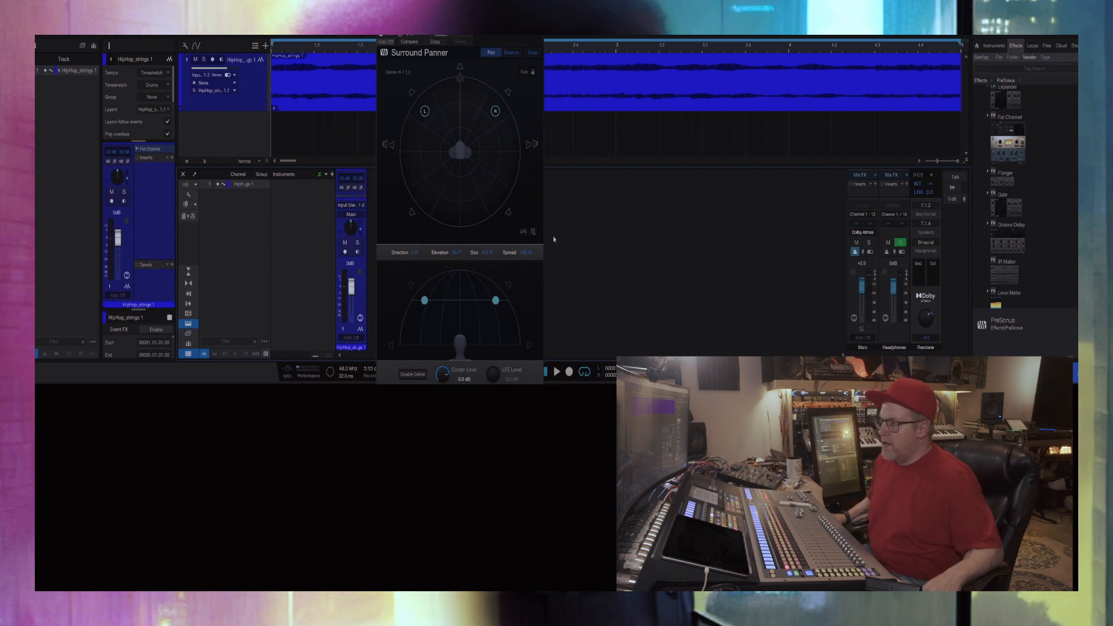
Step: Enable the LFE in the strings channel's Surround Panner and adjust the LFE Level during playback
{"action": "left_click", "coordinate": [532, 233]}
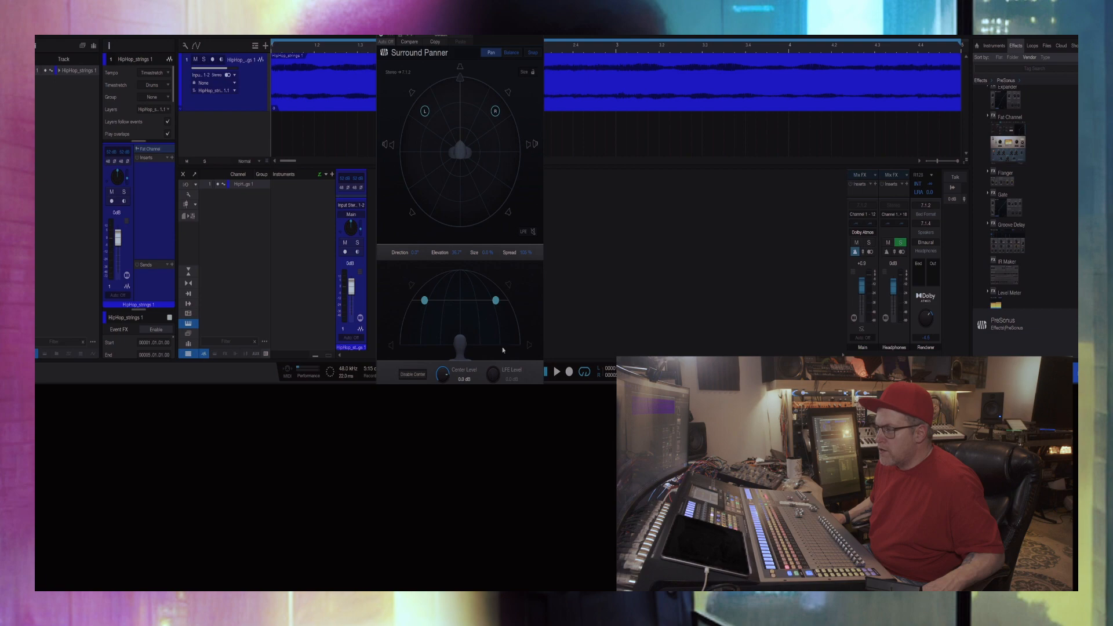
{"action": "left_click_drag", "start_coordinate": [490, 372], "coordinate": [491, 358]}
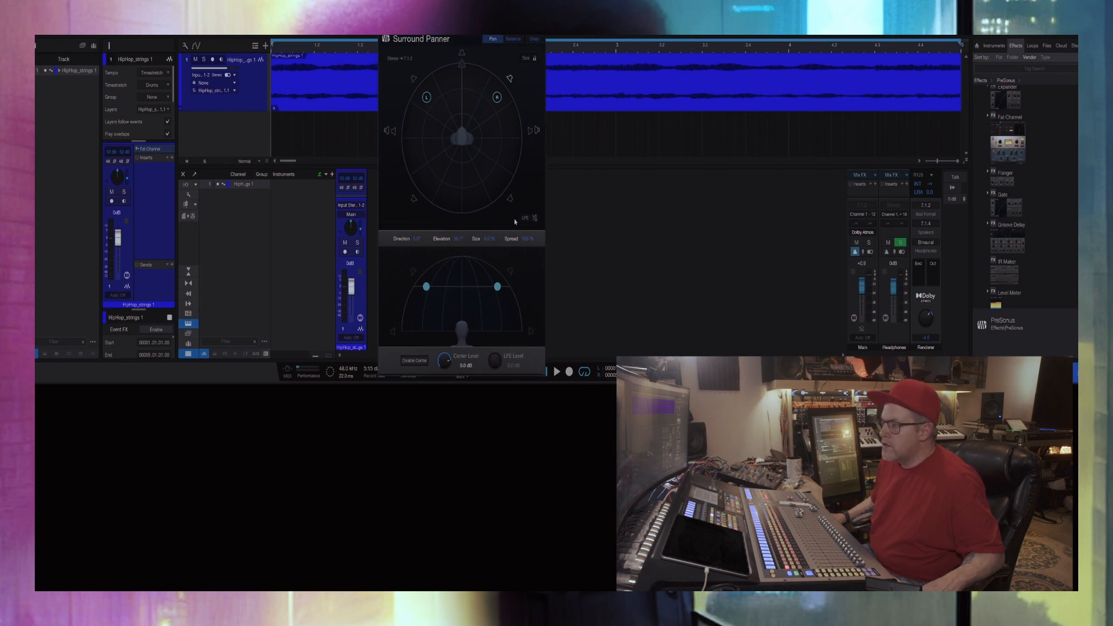
{"action": "key", "text": "space"}
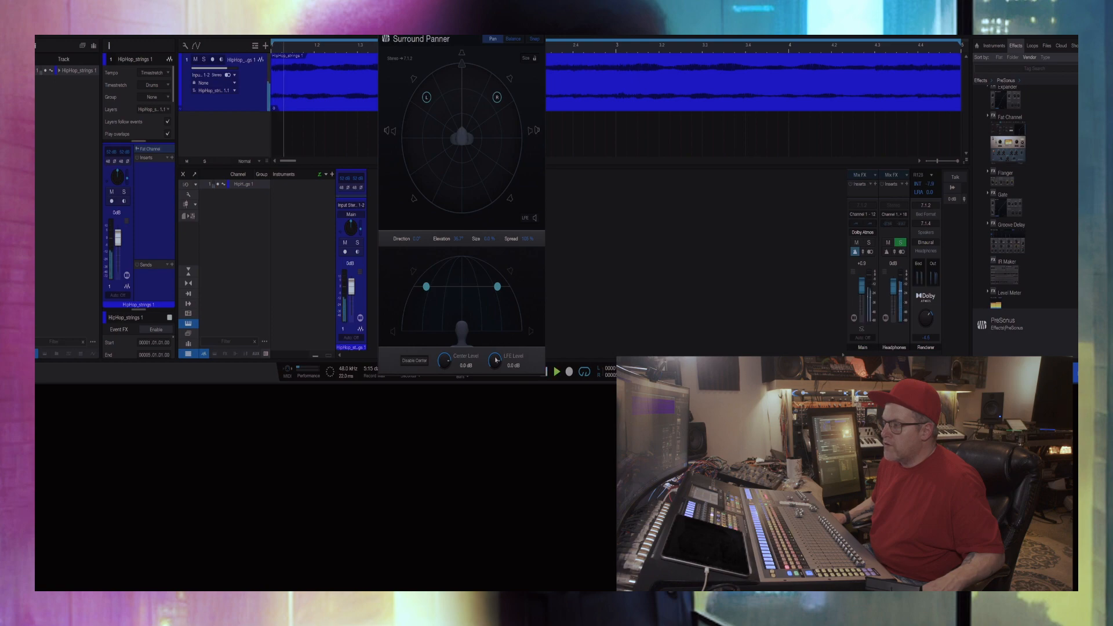
{"action": "left_click_drag", "start_coordinate": [496, 360], "coordinate": [618, 349]}
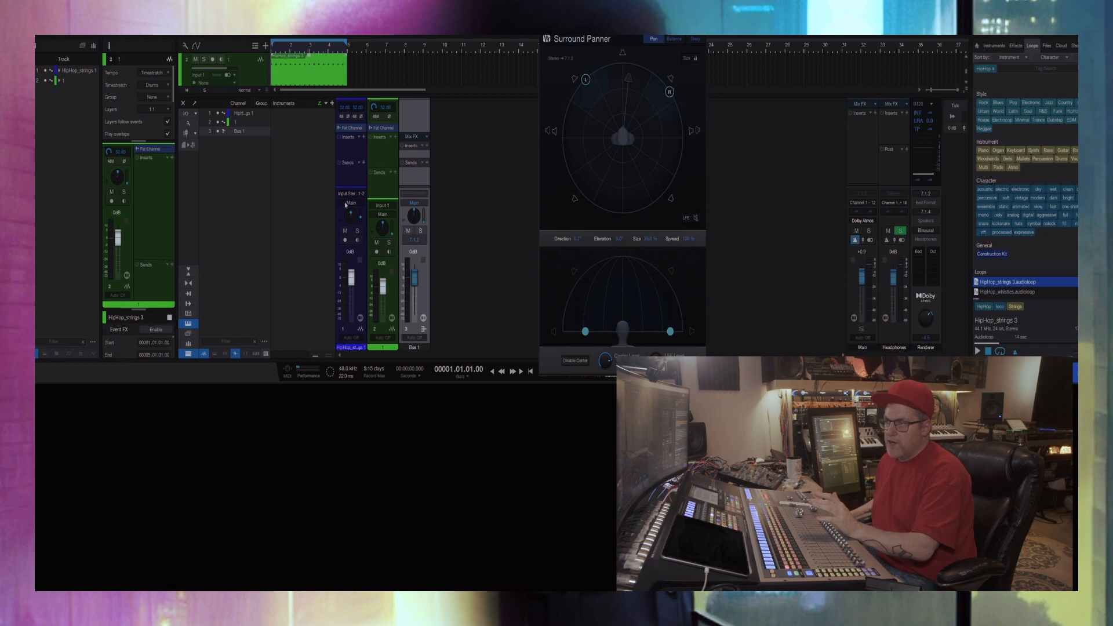
Step: Check the strings channel's panner choices, then assign the Spatial Object Panner to the green track's channel
{"action": "right_click", "coordinate": [342, 220]}
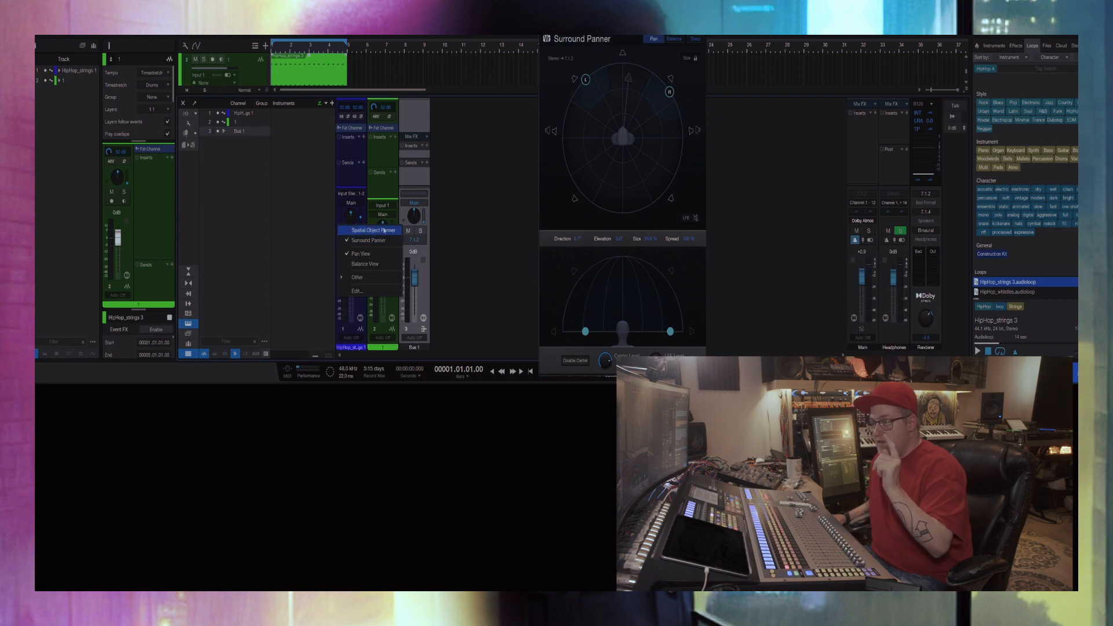
{"action": "left_click", "coordinate": [376, 191]}
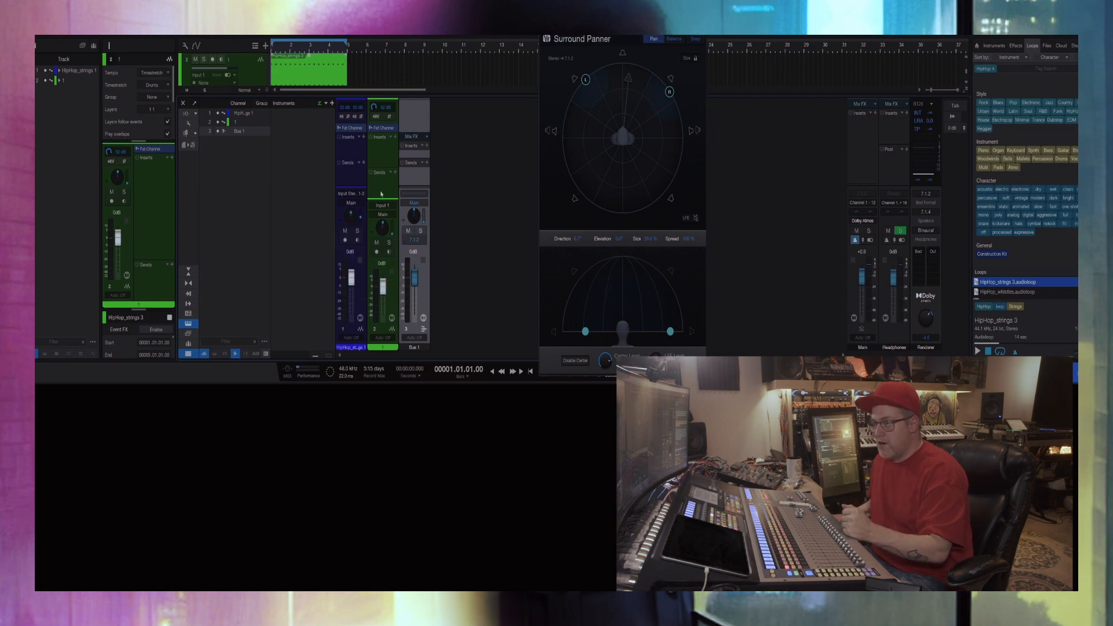
{"action": "right_click", "coordinate": [371, 237]}
{"action": "left_click", "coordinate": [386, 242]}
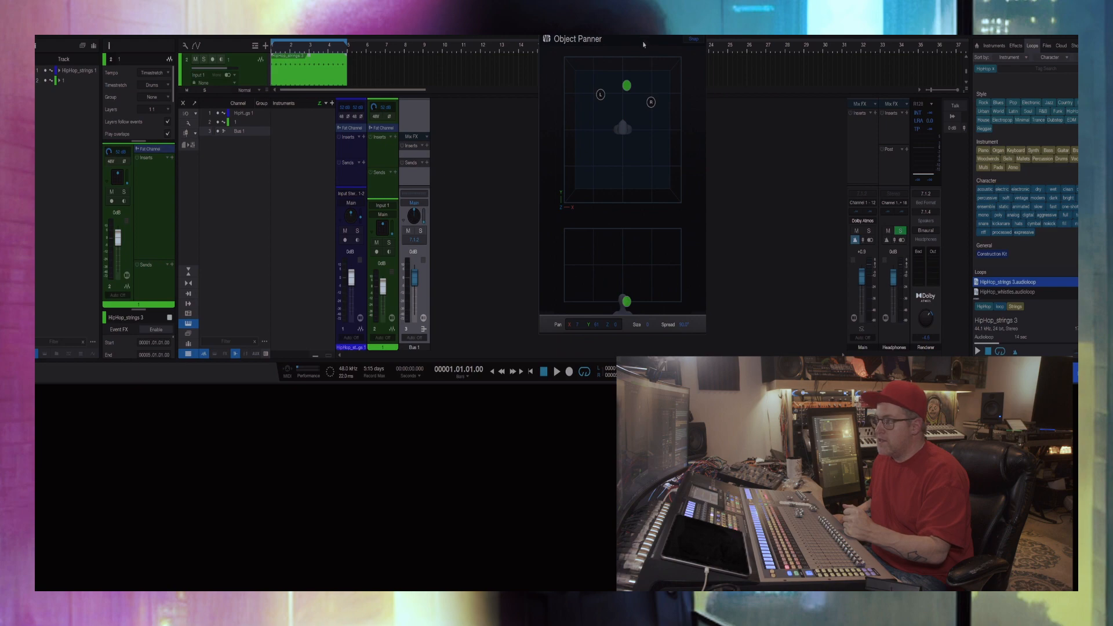
Step: Place the Dolby Atmos Renderer beside the Object Panner and move the green object to the front right, slightly above listener level
{"action": "left_click_drag", "start_coordinate": [562, 40], "coordinate": [500, 51]}
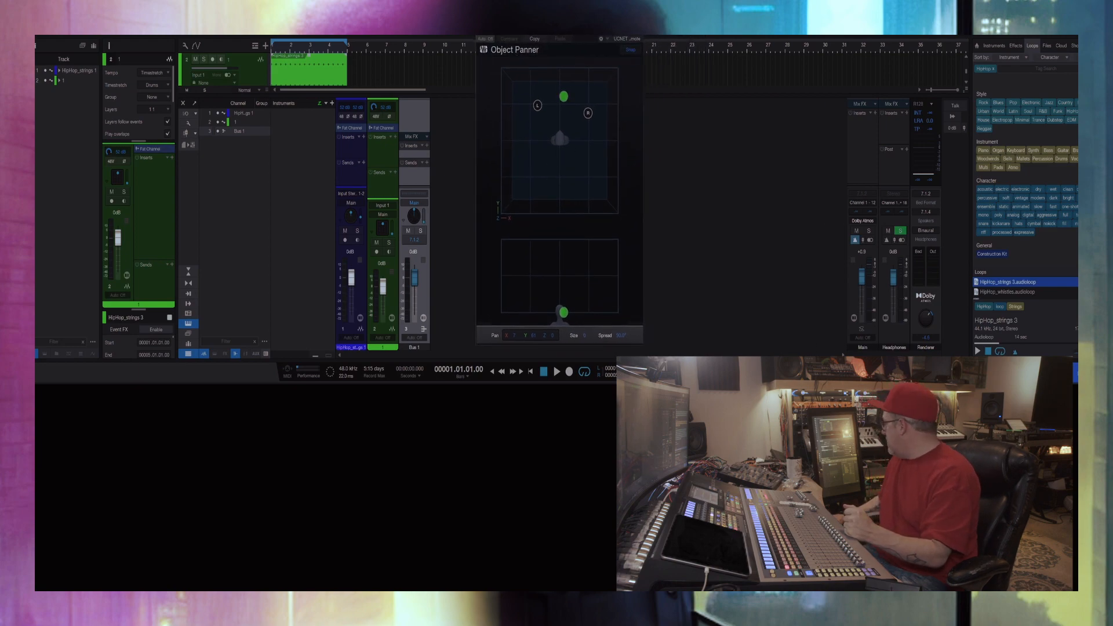
{"action": "left_click_drag", "start_coordinate": [829, 417], "coordinate": [807, 27]}
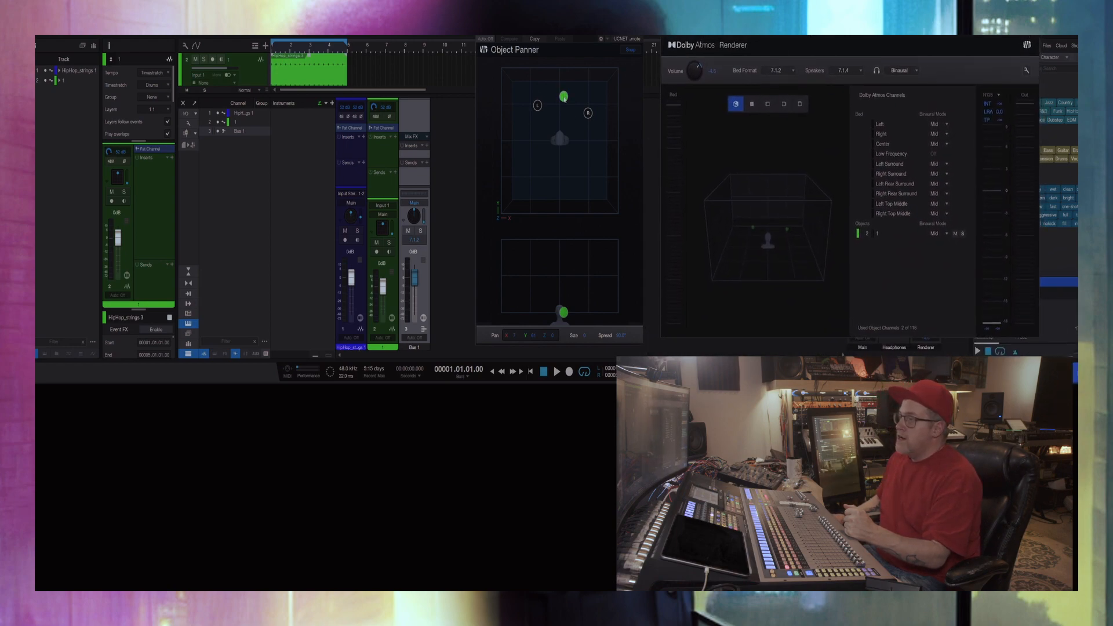
{"action": "left_click_drag", "start_coordinate": [563, 98], "coordinate": [554, 75]}
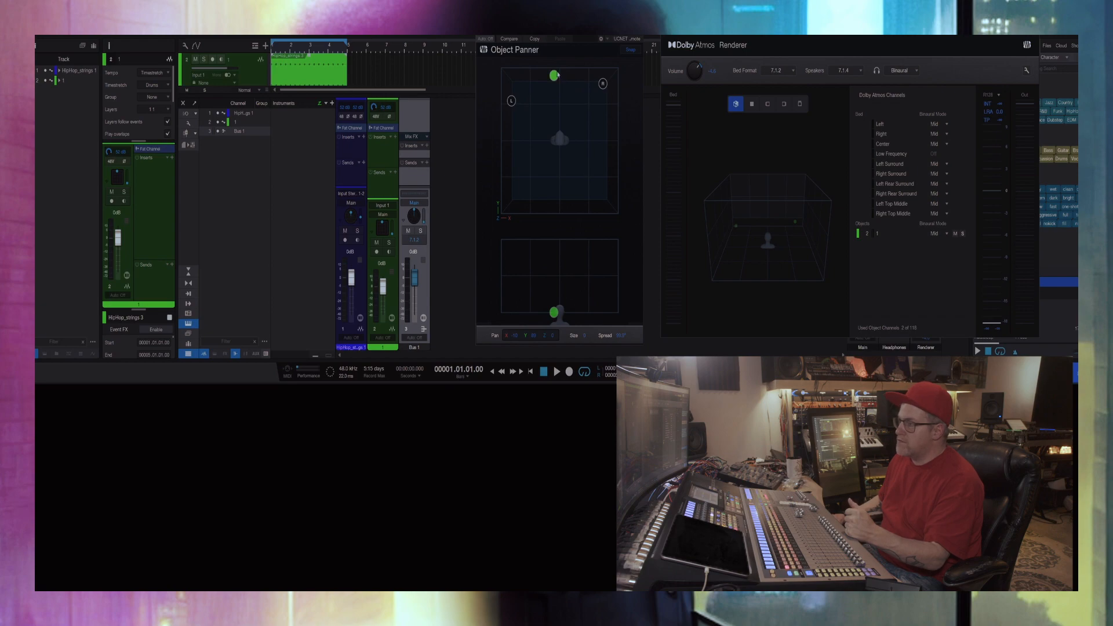
{"action": "left_click_drag", "start_coordinate": [557, 76], "coordinate": [583, 87]}
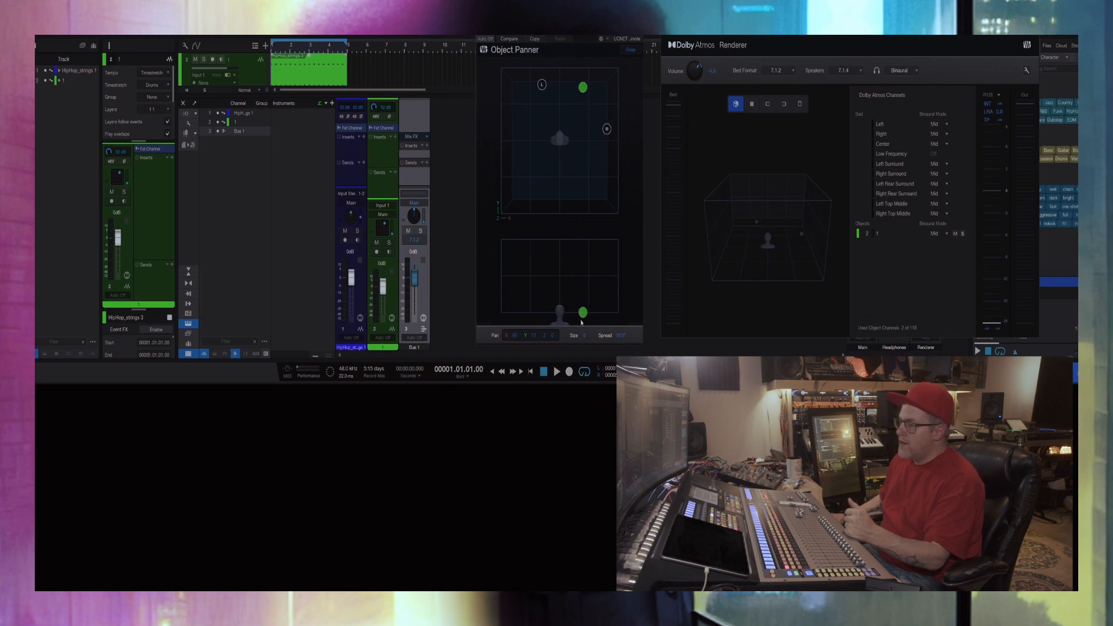
{"action": "mouse_move", "coordinate": [581, 323]}
{"action": "left_mouse_down"}
{"action": "mouse_move", "coordinate": [579, 278]}
{"action": "mouse_move", "coordinate": [578, 307]}
{"action": "left_mouse_up"}
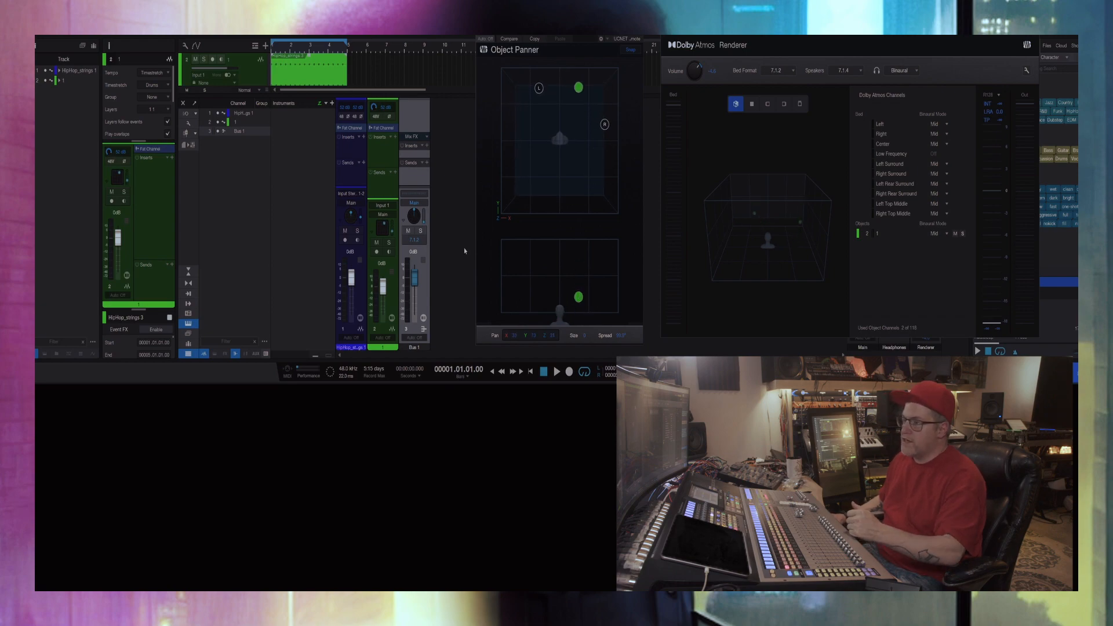
Step: Enlarge the arrangement to show the green track's controls and toggle its channel format between mono and stereo, ending on mono
{"action": "left_click", "coordinate": [384, 192]}
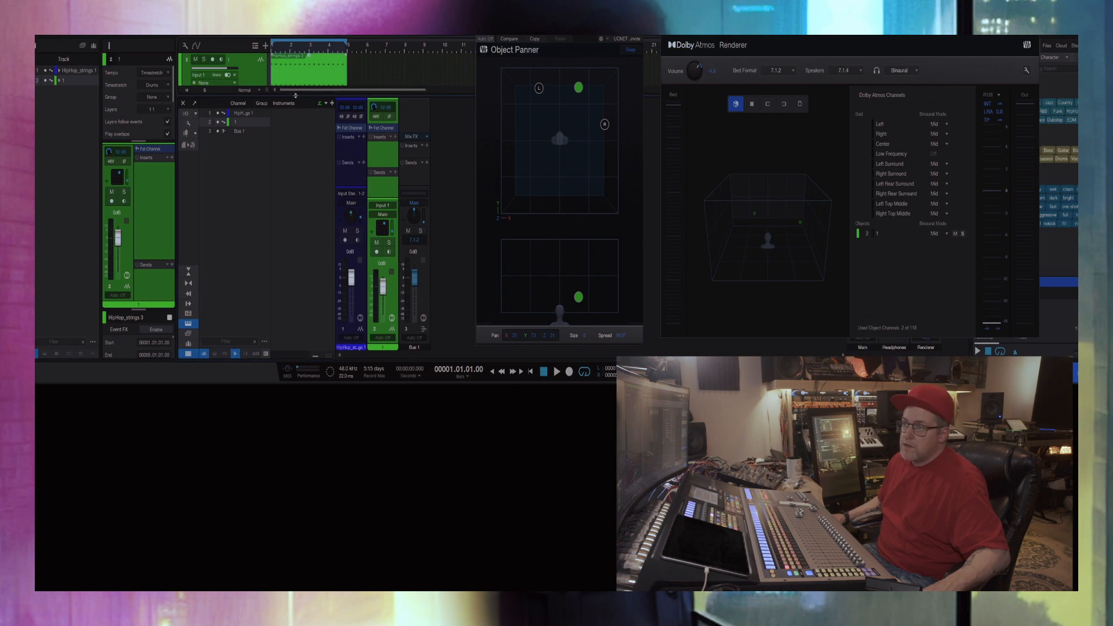
{"action": "left_click_drag", "start_coordinate": [295, 95], "coordinate": [292, 165]}
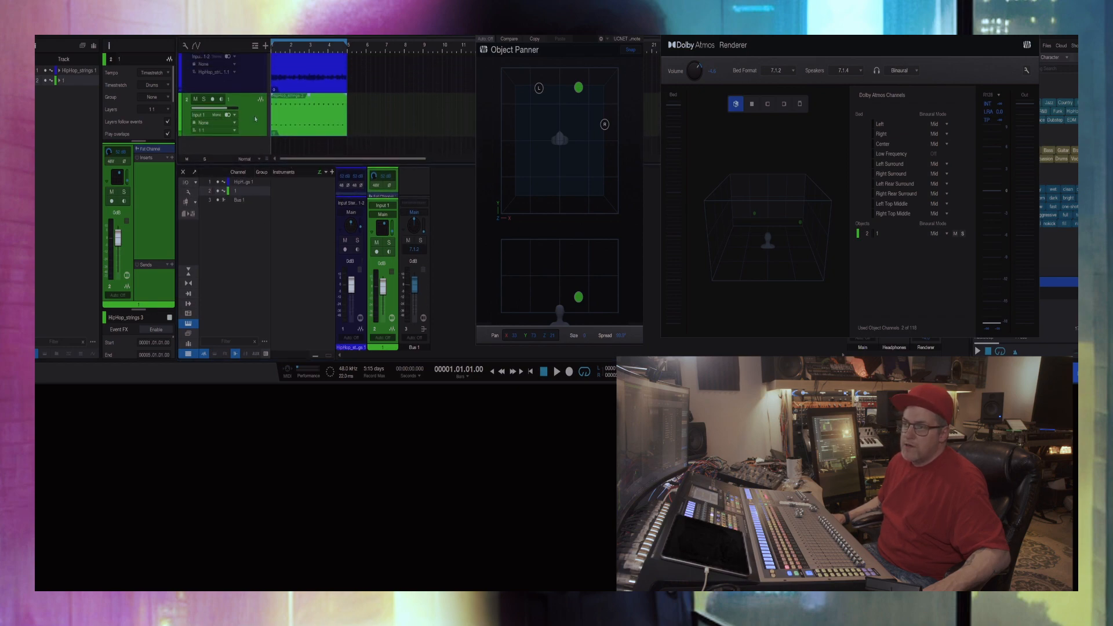
{"action": "scroll", "coordinate": [255, 118], "scroll_direction": "up", "scroll_amount": 2}
{"action": "scroll", "coordinate": [251, 121], "scroll_direction": "down", "scroll_amount": 1}
{"action": "left_click", "coordinate": [227, 127]}
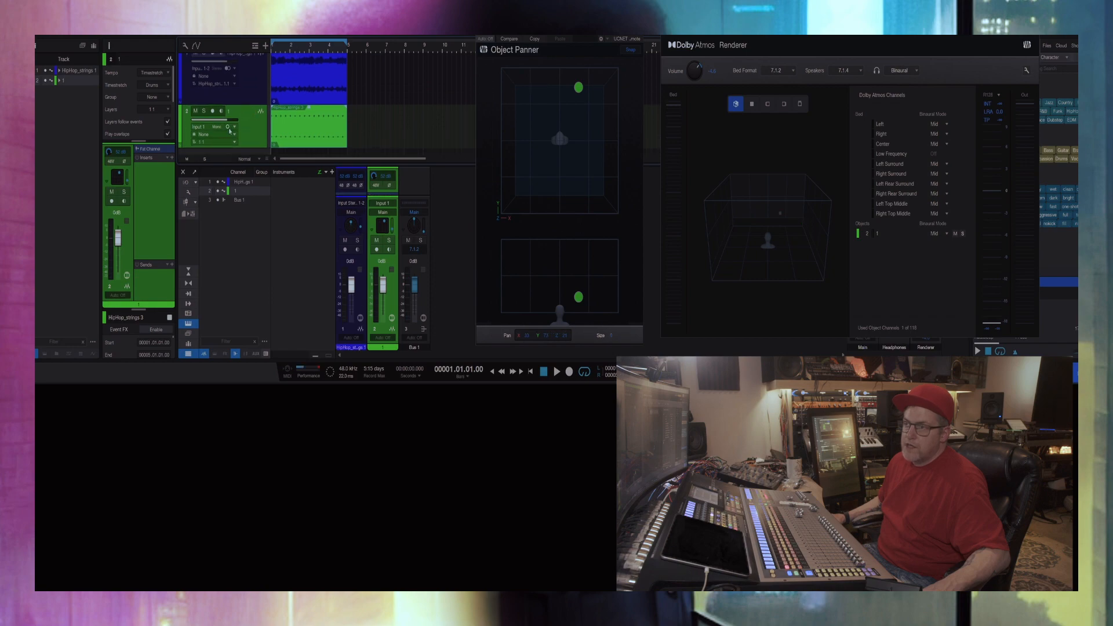
{"action": "left_click", "coordinate": [218, 129]}
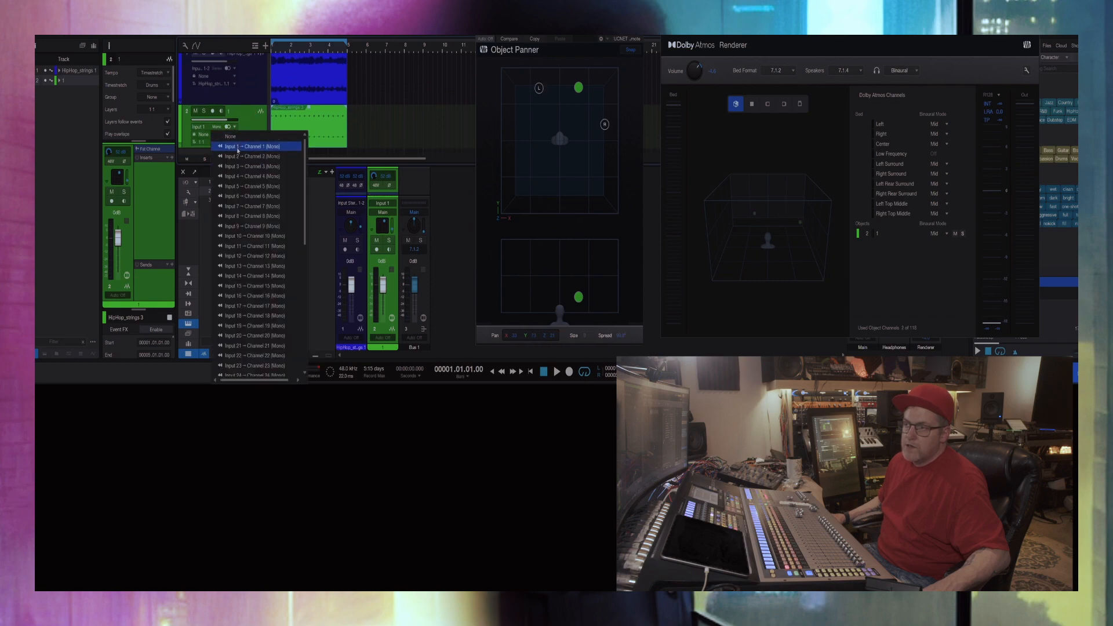
{"action": "left_click", "coordinate": [259, 128]}
{"action": "scroll", "coordinate": [194, 112], "scroll_direction": "up", "scroll_amount": 1}
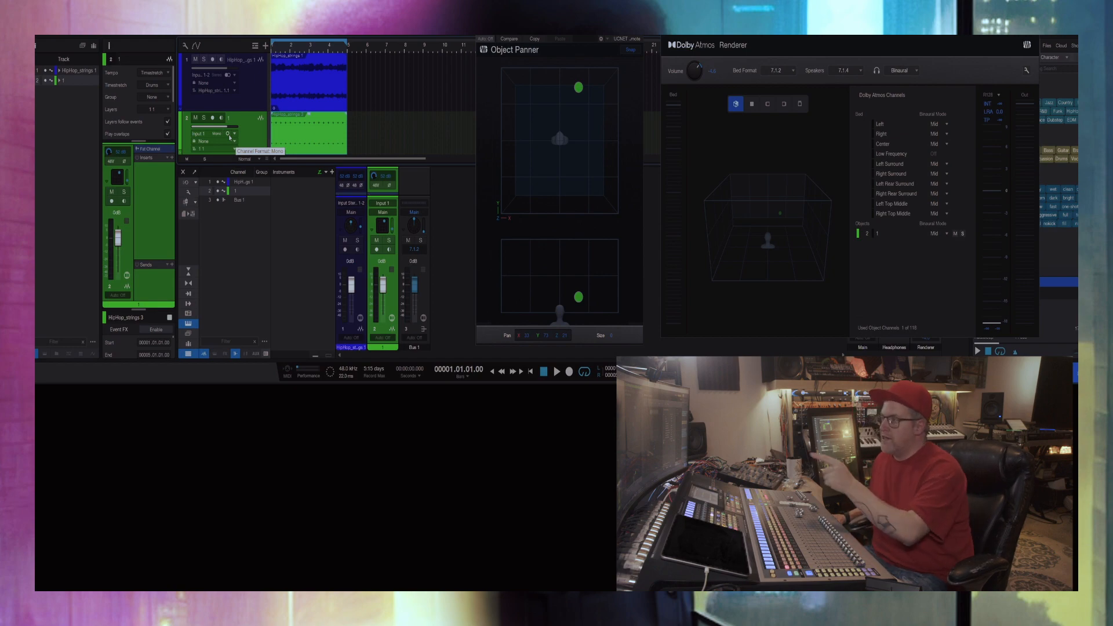
Step: Switch the green track's channel format to stereo, start playback and move its object to the rear centre at listener level
{"action": "mouse_move", "coordinate": [579, 87]}
{"action": "left_mouse_down"}
{"action": "mouse_move", "coordinate": [553, 103]}
{"action": "mouse_move", "coordinate": [572, 93]}
{"action": "left_mouse_up"}
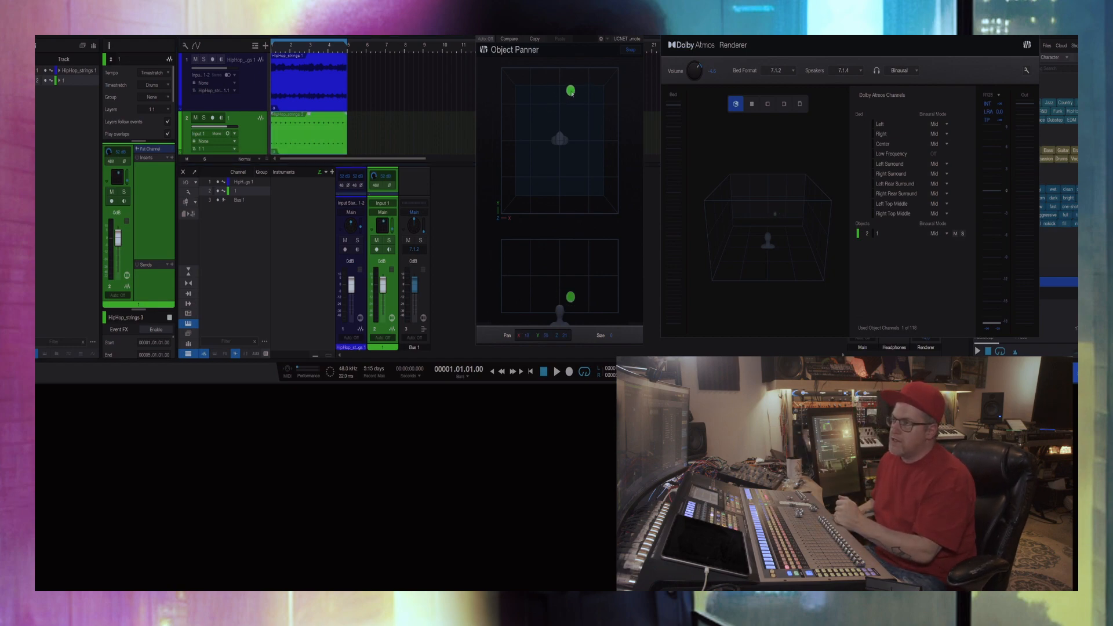
{"action": "left_click", "coordinate": [229, 134]}
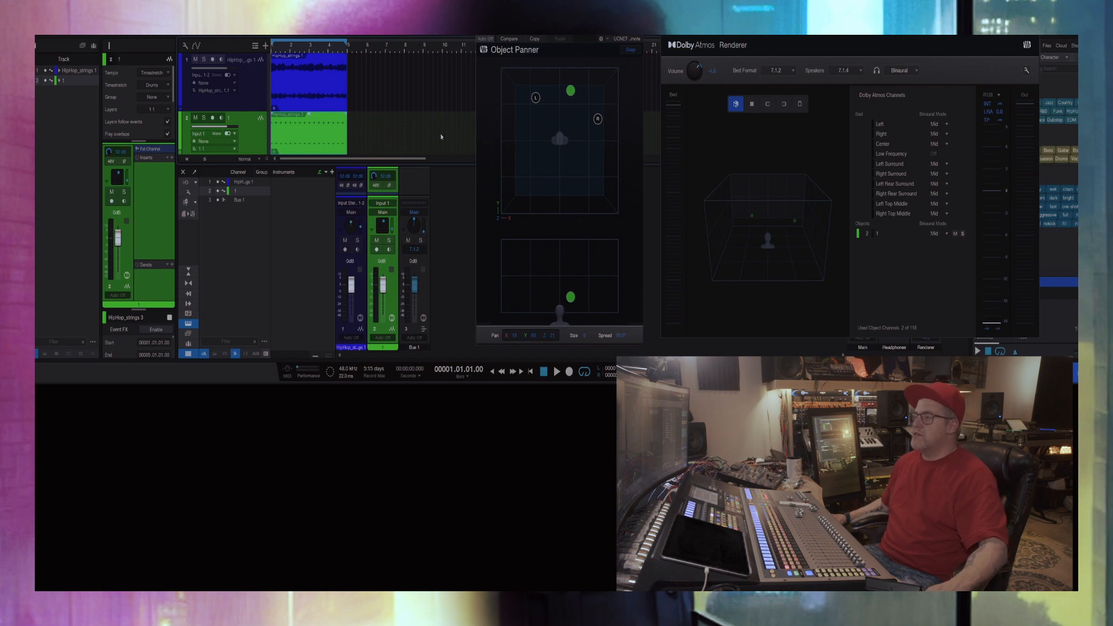
{"action": "key", "text": "space"}
{"action": "left_click_drag", "start_coordinate": [571, 91], "coordinate": [559, 213]}
{"action": "mouse_move", "coordinate": [559, 297]}
{"action": "left_mouse_down"}
{"action": "mouse_move", "coordinate": [560, 235]}
{"action": "mouse_move", "coordinate": [558, 305]}
{"action": "left_mouse_up"}
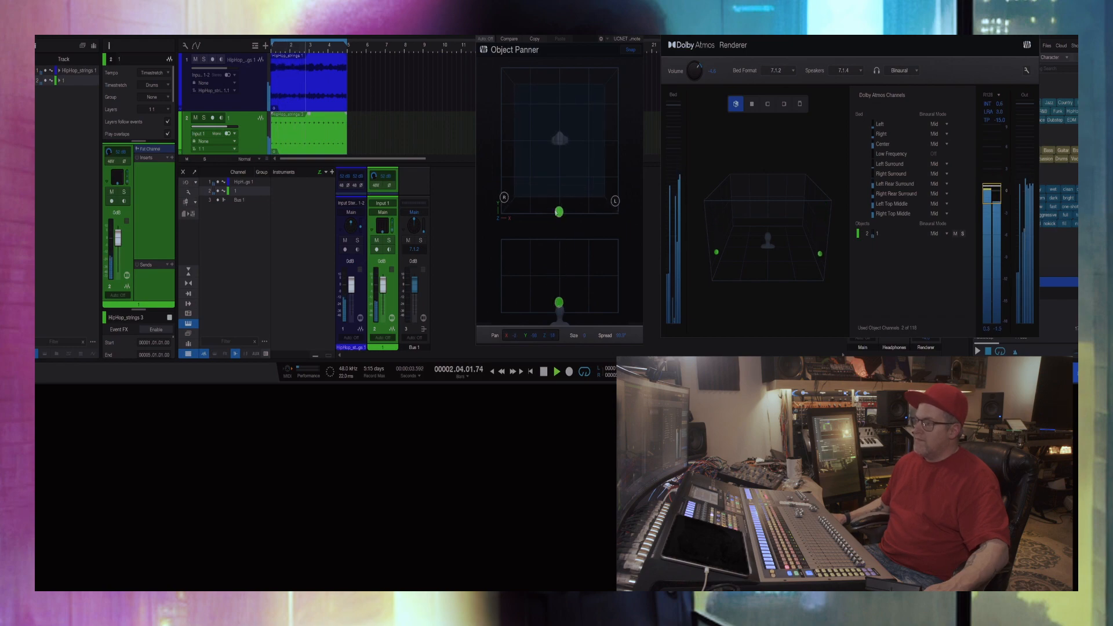
Step: Shift the object's stereo pair forward to both sides of the listener, stop playback, and reposition the object at the front centre
{"action": "left_click_drag", "start_coordinate": [614, 203], "coordinate": [616, 161]}
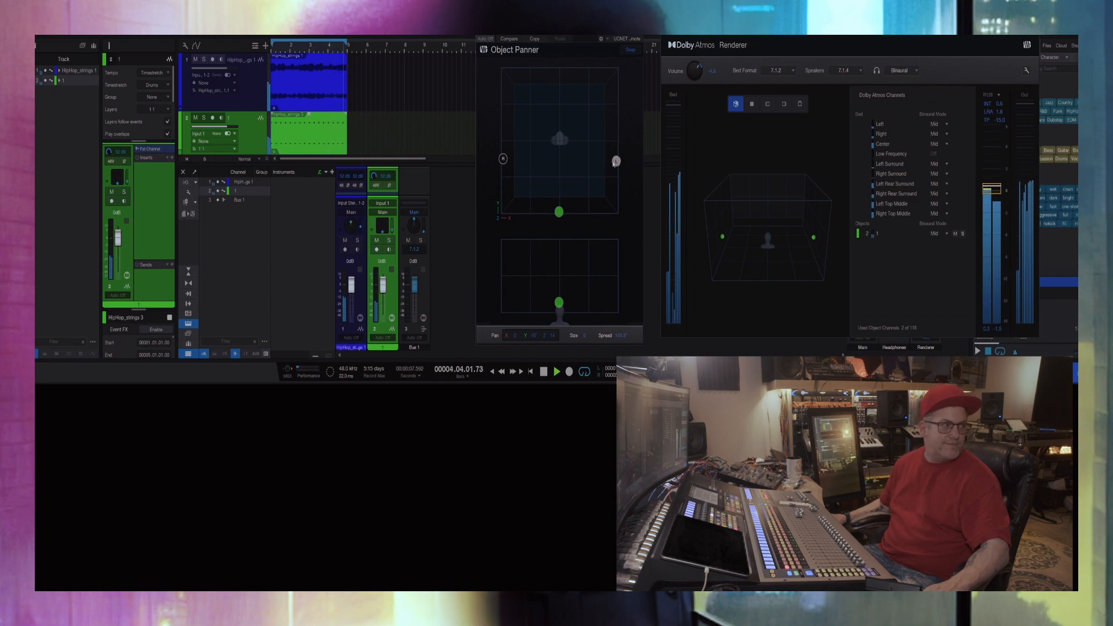
{"action": "key", "text": "space"}
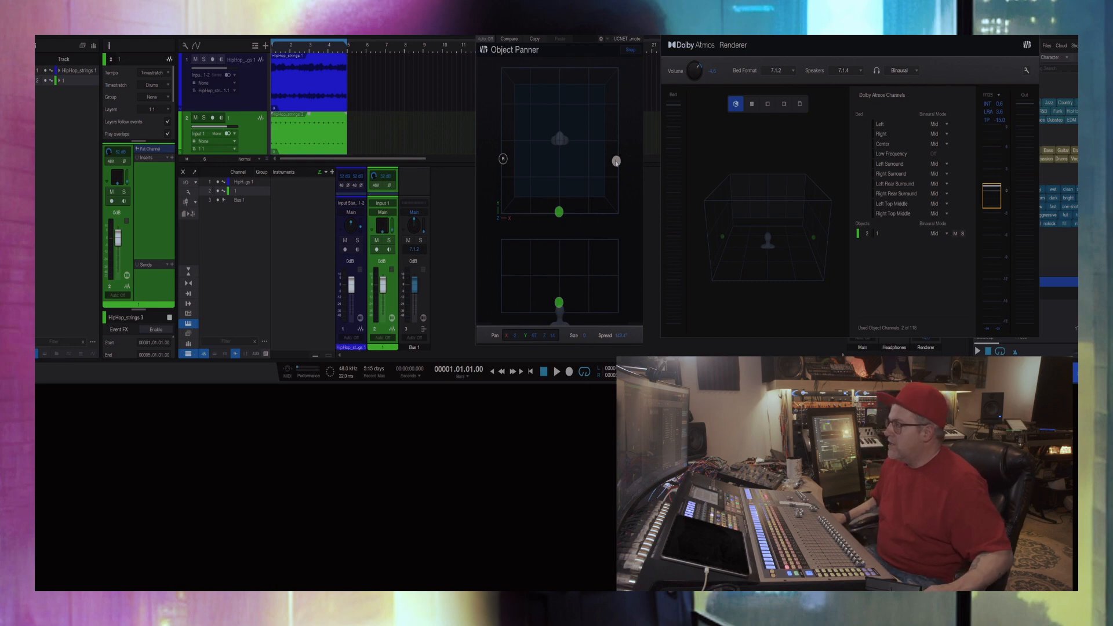
{"action": "left_click_drag", "start_coordinate": [616, 161], "coordinate": [615, 111]}
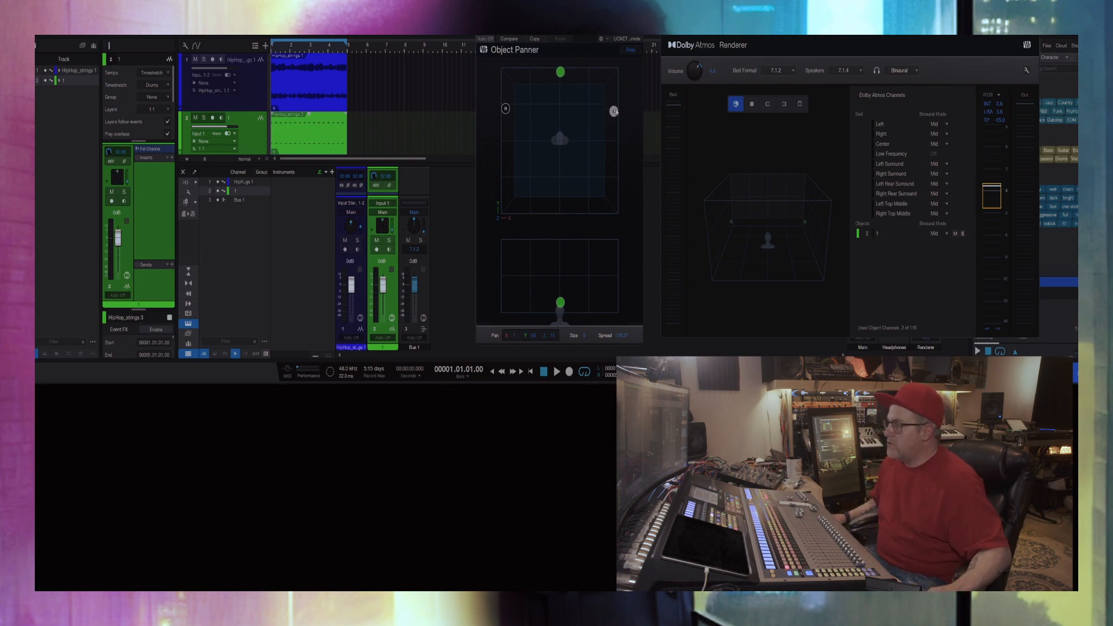
Step: Move the renderer aside, insert the Open AIR reverb on the green channel, and place its window clear of the Object Panner during playback
{"action": "left_click_drag", "start_coordinate": [942, 34], "coordinate": [833, 36]}
{"action": "left_click", "coordinate": [1015, 45]}
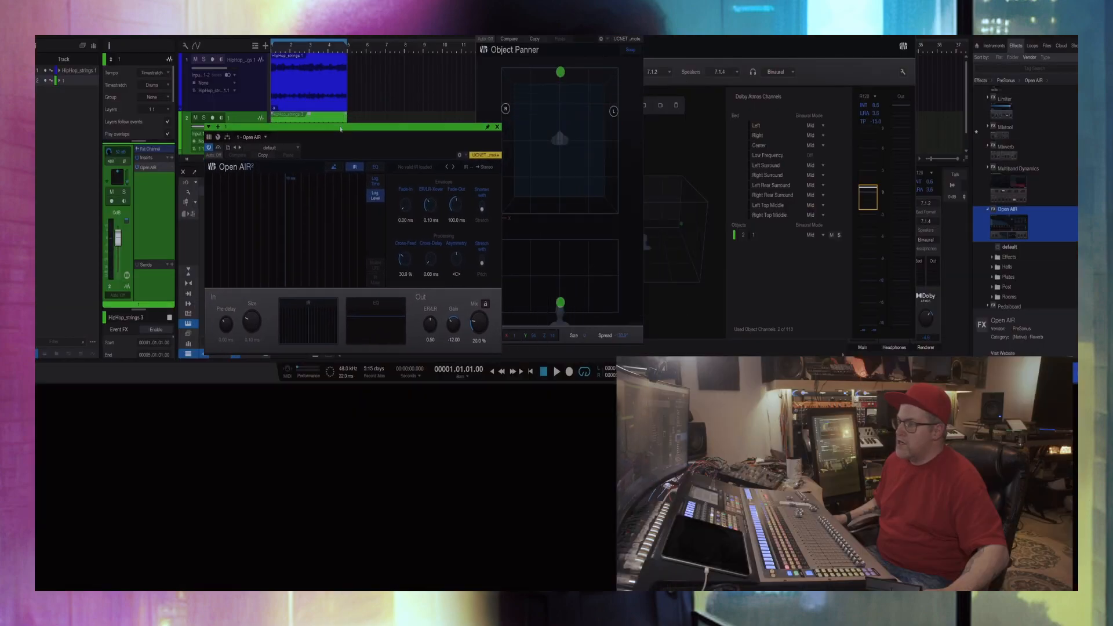
{"action": "left_click_drag", "start_coordinate": [340, 129], "coordinate": [310, 138]}
{"action": "key", "text": "space"}
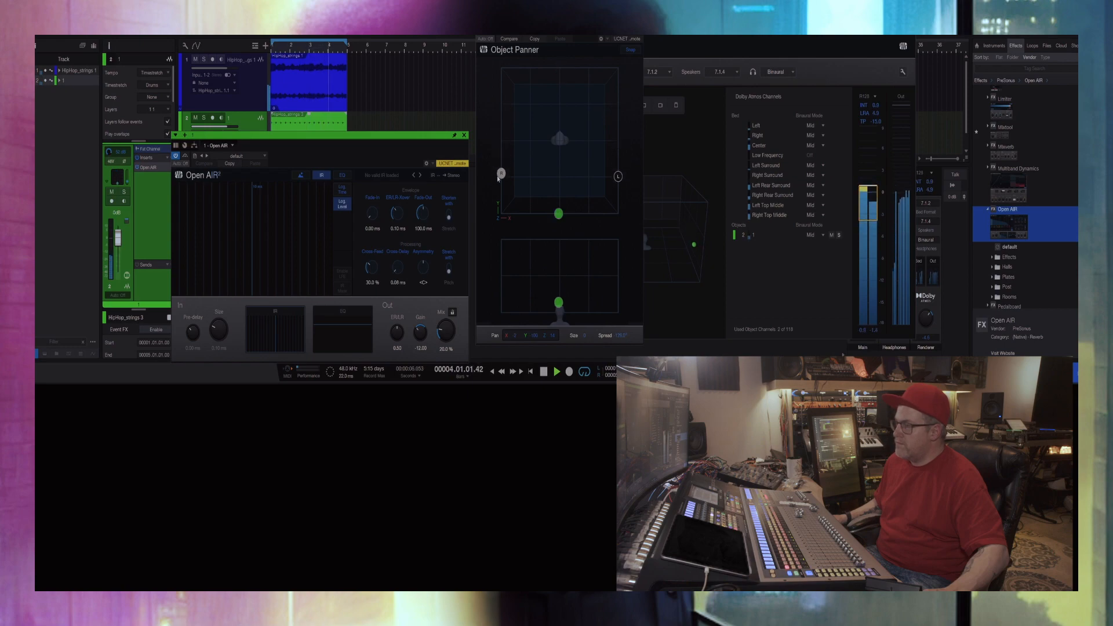
{"action": "left_click_drag", "start_coordinate": [290, 139], "coordinate": [269, 104]}
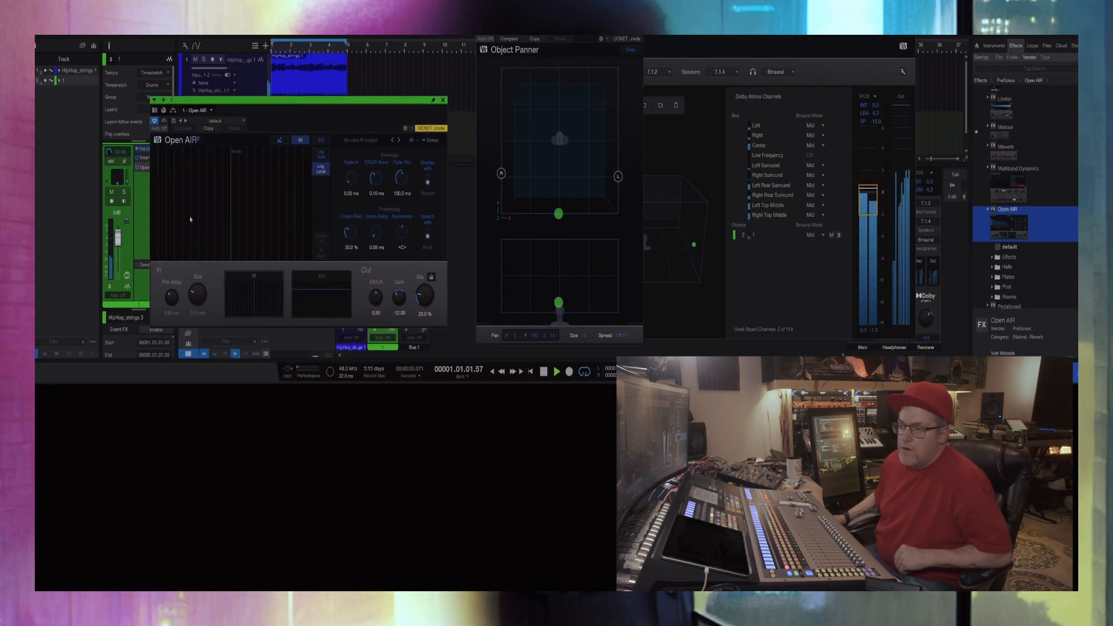
Step: Audition Open AIR's Large Halls presets, including 250 Hall and Breathing Canyon, choose Big Orch Hall and lower its mix
{"action": "left_click", "coordinate": [223, 120]}
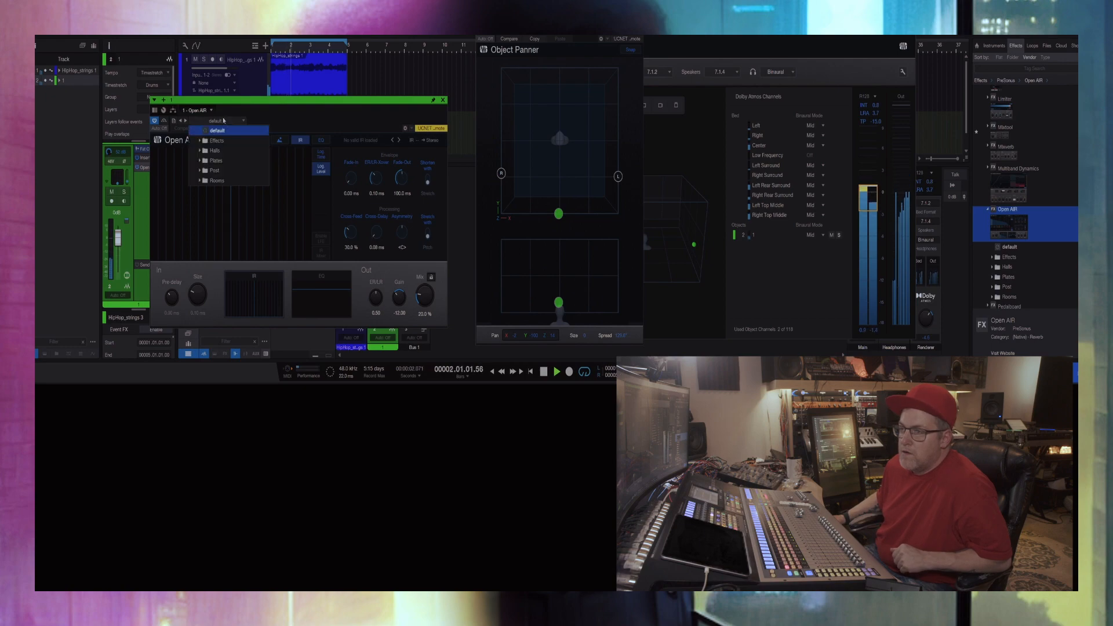
{"action": "left_click", "coordinate": [199, 152]}
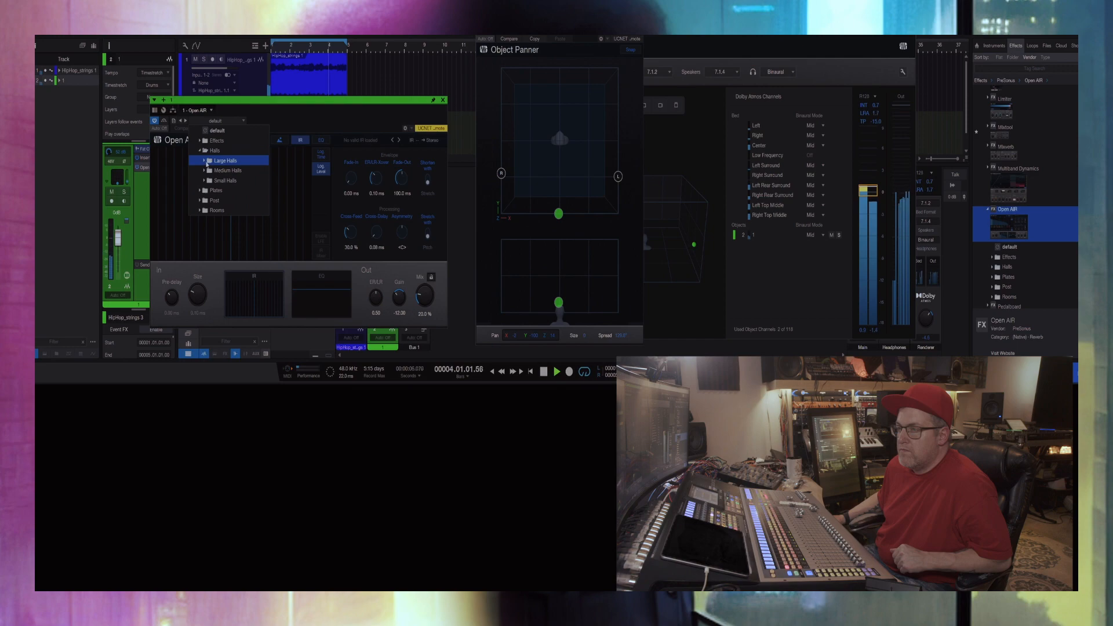
{"action": "left_click", "coordinate": [206, 161]}
{"action": "left_click", "coordinate": [238, 192]}
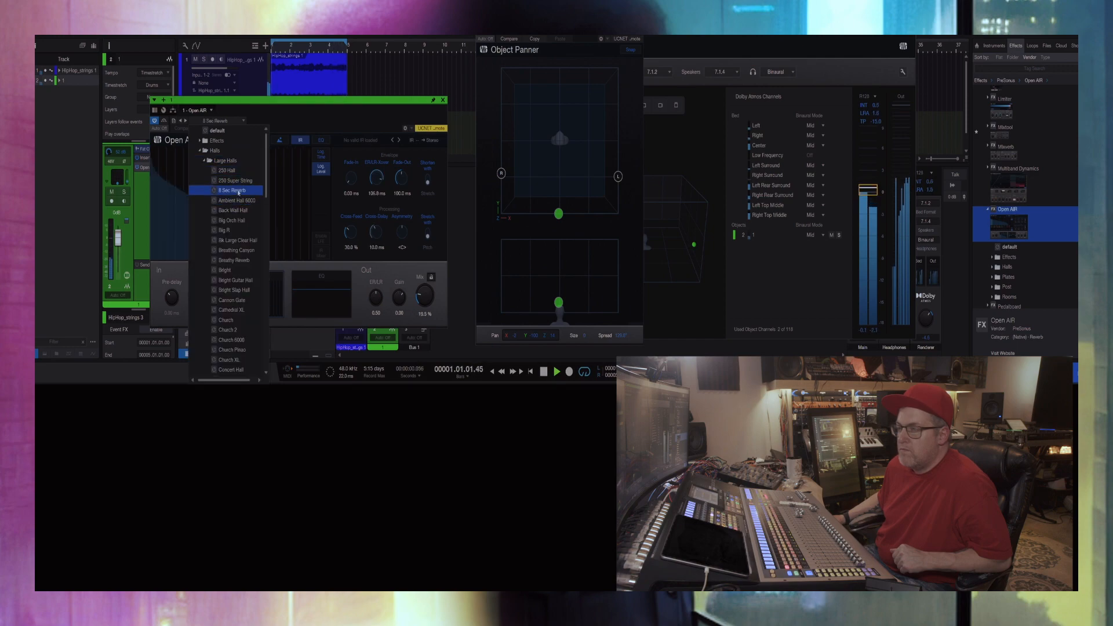
{"action": "left_click", "coordinate": [228, 171]}
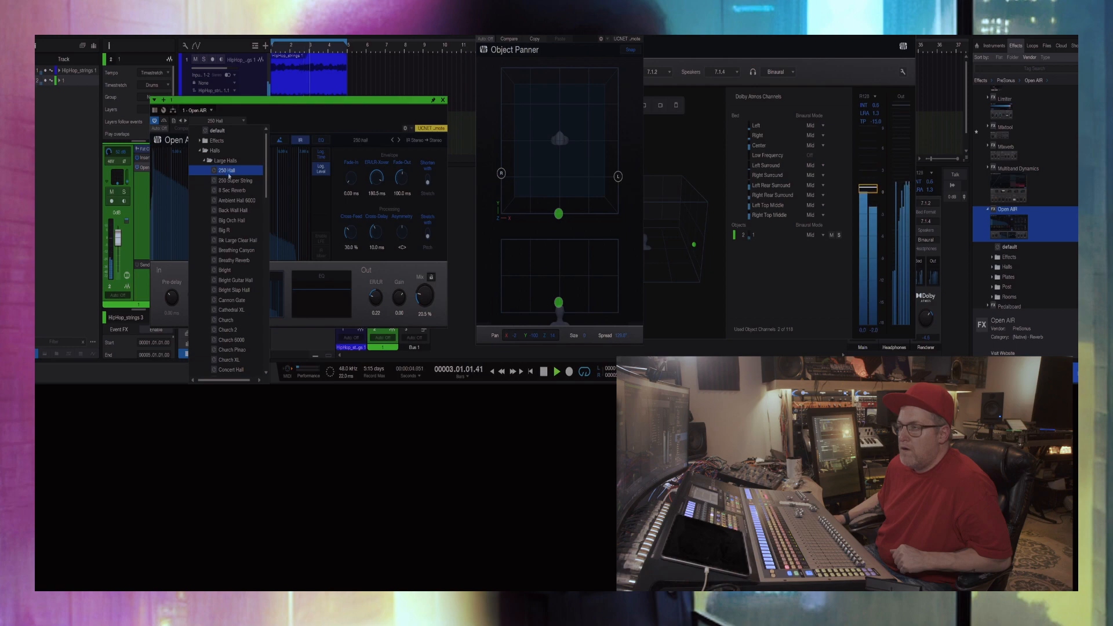
{"action": "left_click", "coordinate": [237, 200]}
{"action": "left_click", "coordinate": [235, 249]}
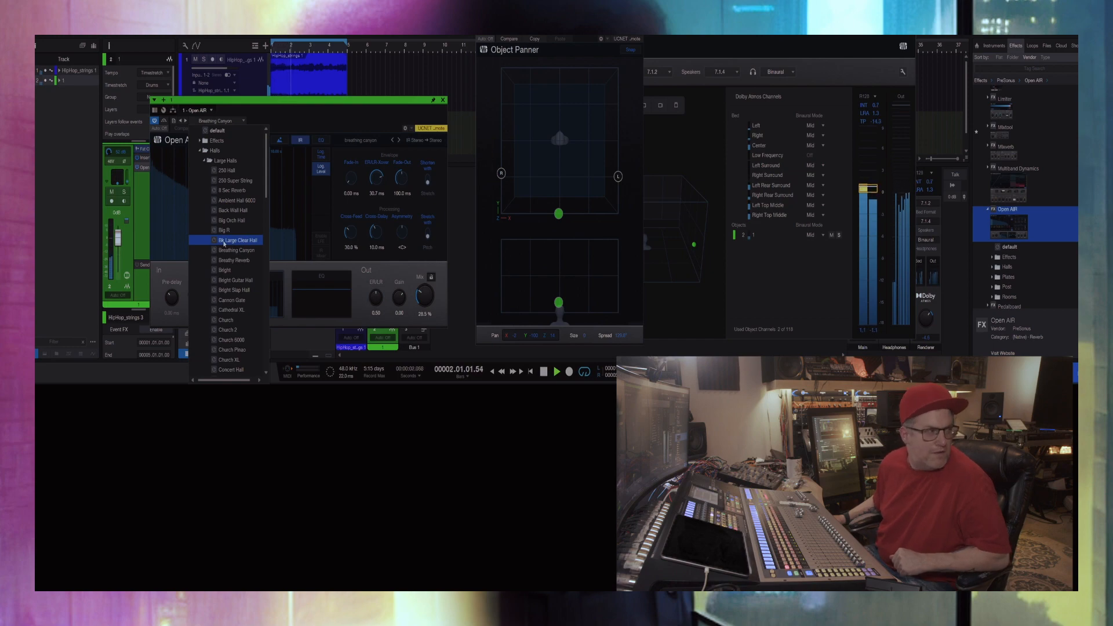
{"action": "left_click", "coordinate": [224, 230]}
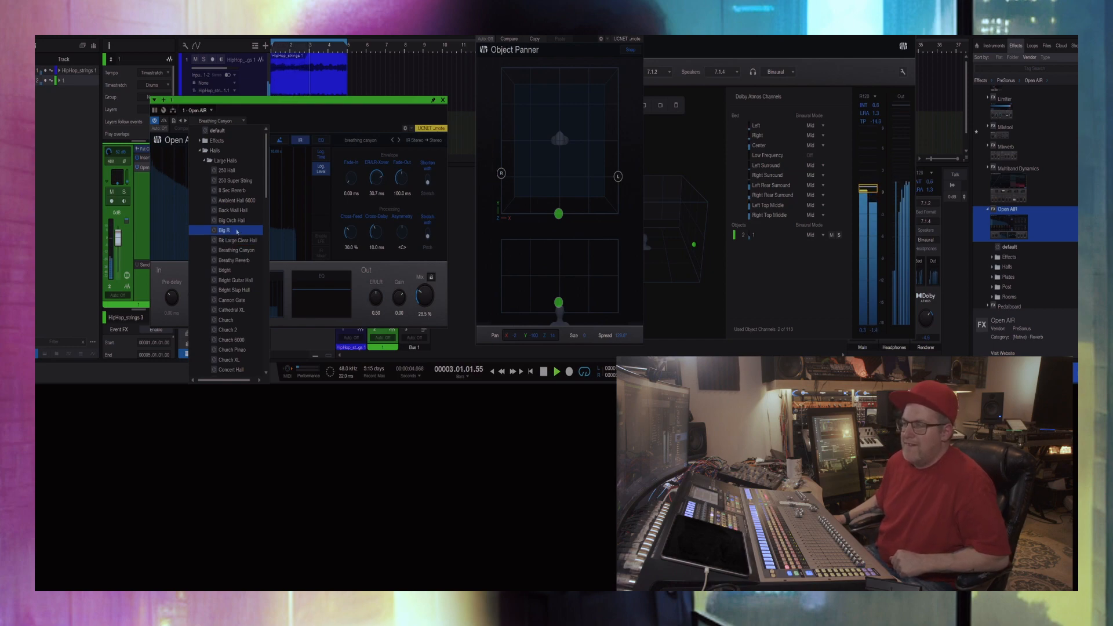
{"action": "left_click", "coordinate": [235, 222]}
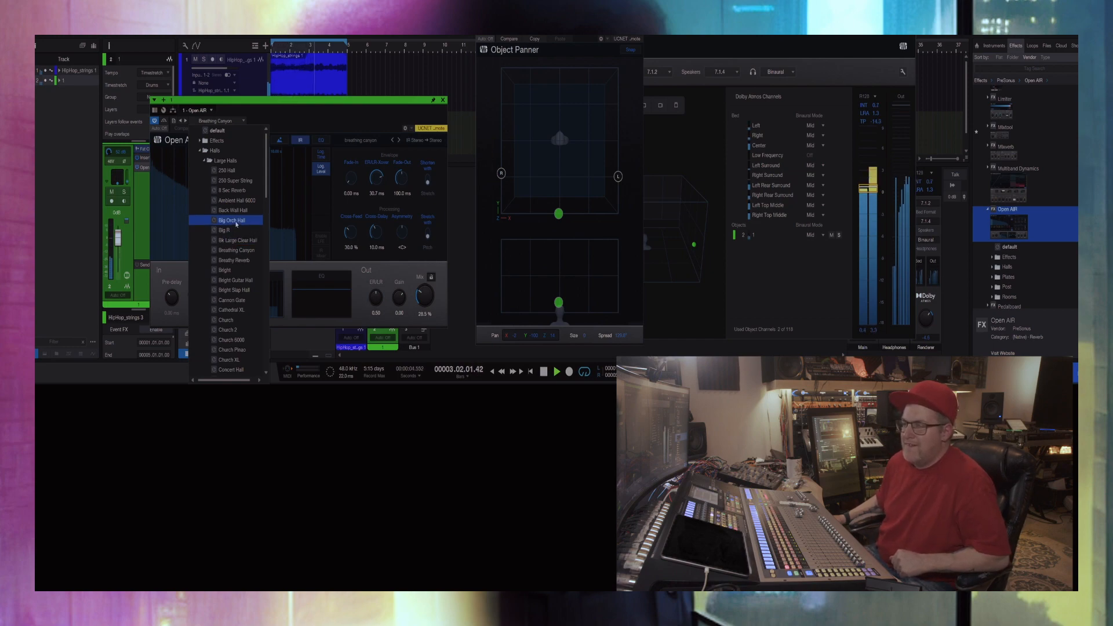
{"action": "left_click", "coordinate": [209, 233]}
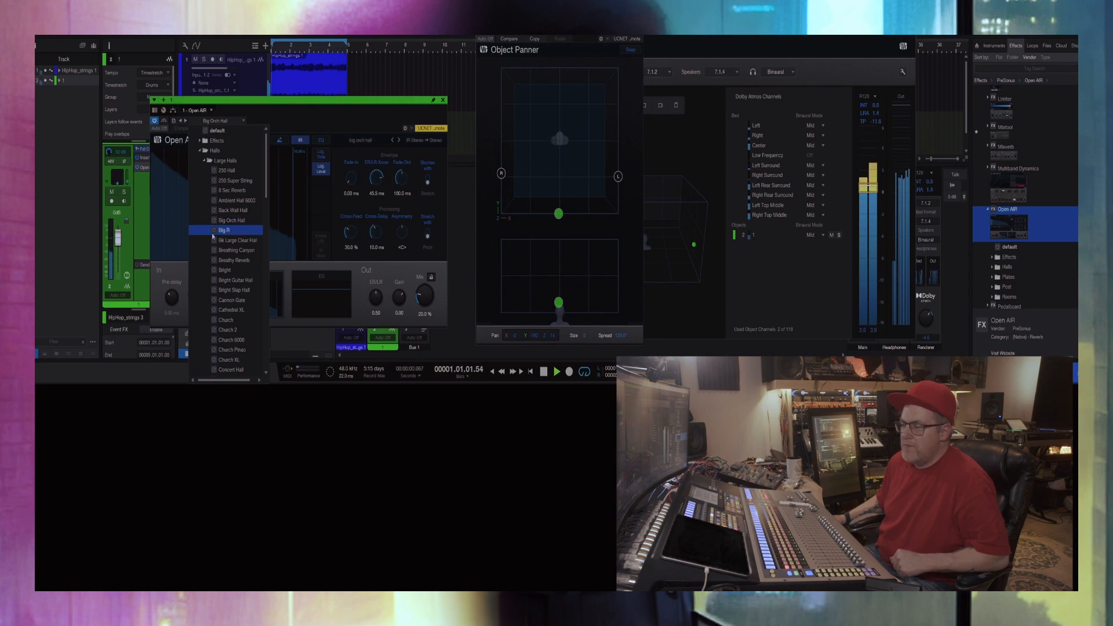
{"action": "left_click", "coordinate": [425, 308]}
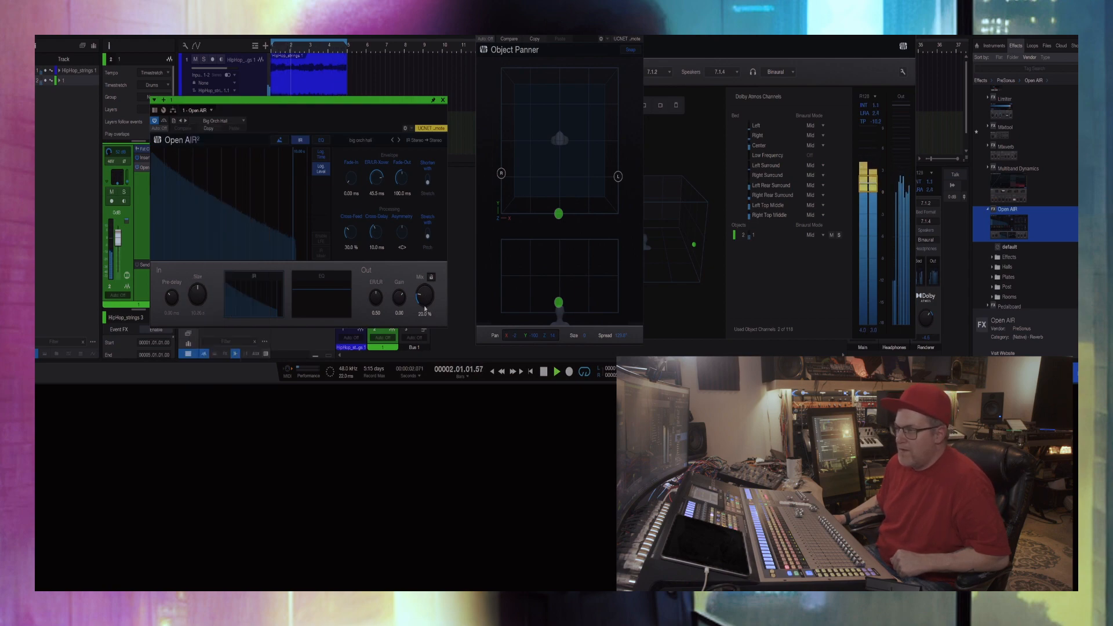
{"action": "left_click_drag", "start_coordinate": [425, 308], "coordinate": [424, 308]}
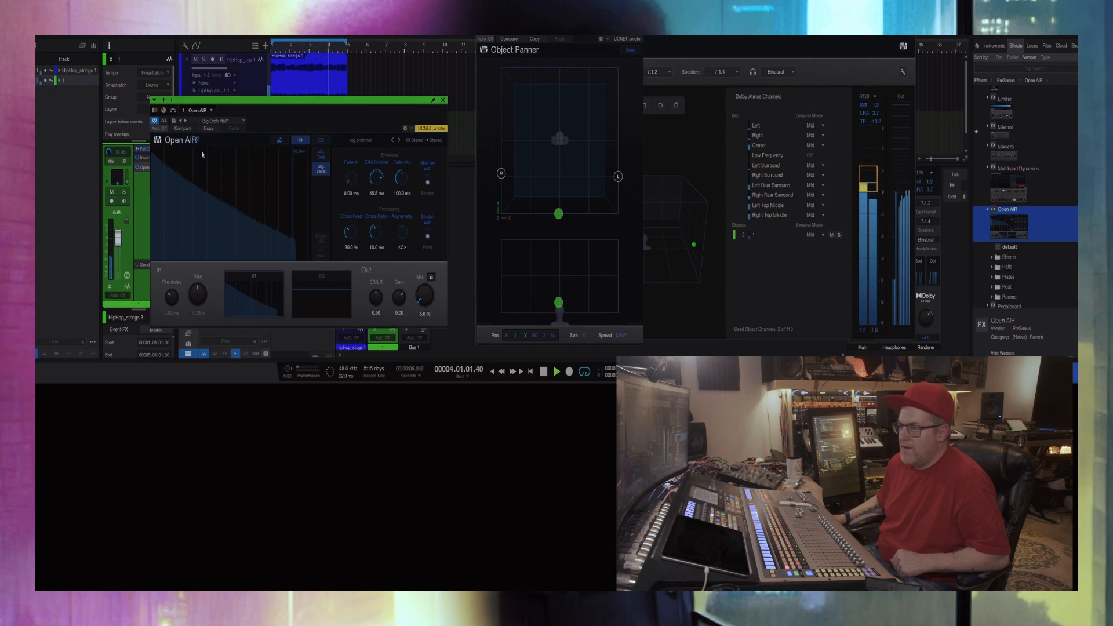
Step: Load the Breathy Reverb preset in Open AIR and set its mix to about 14% while listening
{"action": "left_click", "coordinate": [220, 120]}
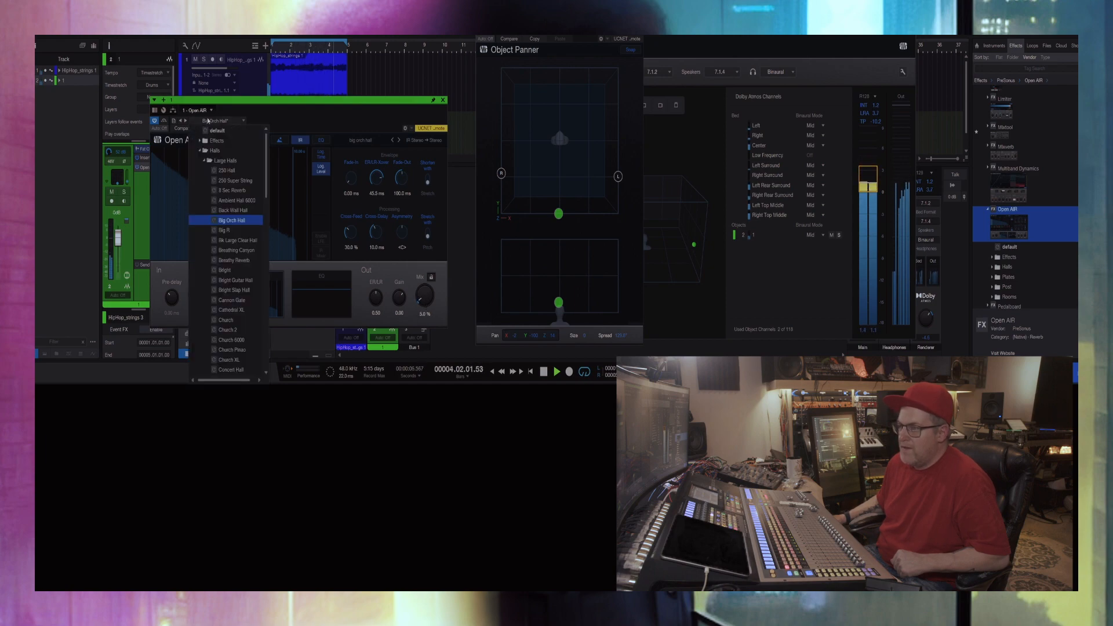
{"action": "left_click", "coordinate": [248, 260]}
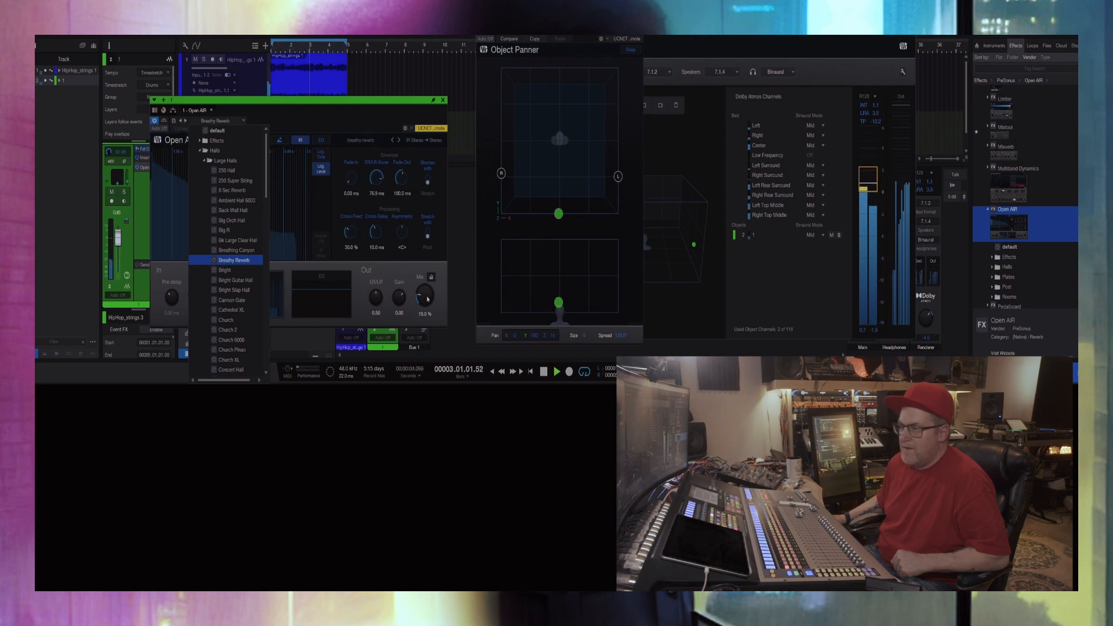
{"action": "left_click", "coordinate": [427, 296]}
{"action": "left_click_drag", "start_coordinate": [428, 290], "coordinate": [425, 280]}
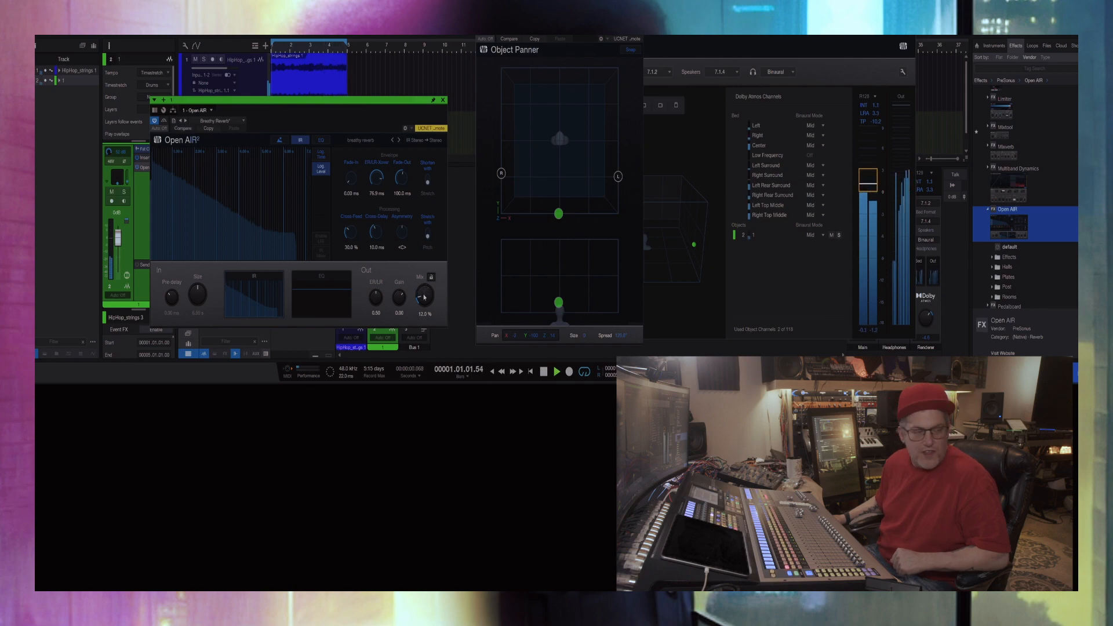
{"action": "key", "text": "space"}
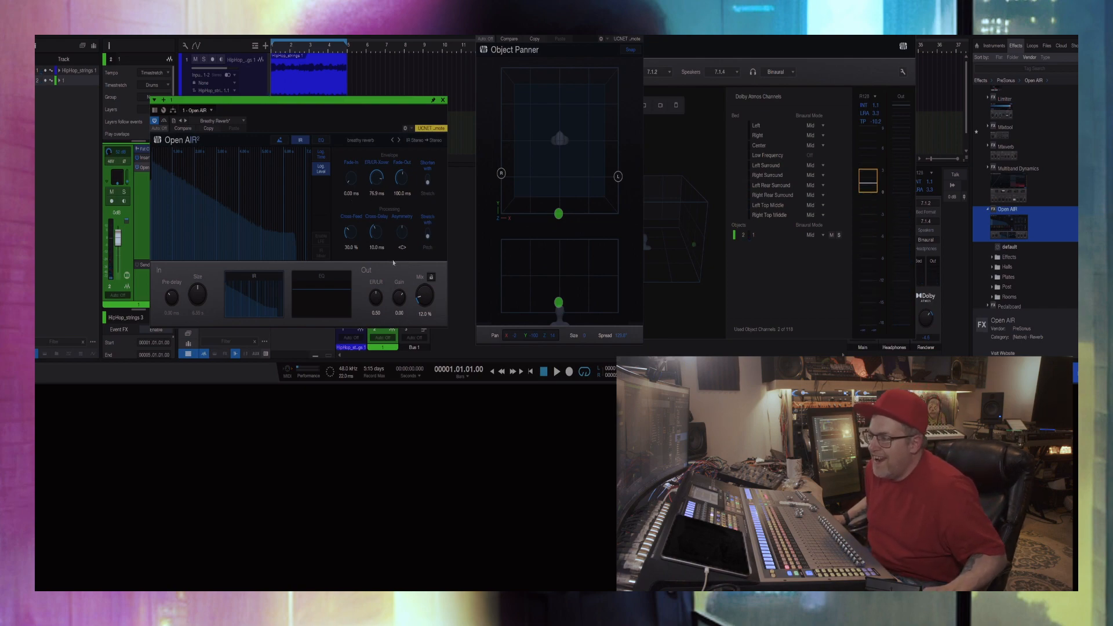
{"action": "key", "text": "space"}
{"action": "left_click_drag", "start_coordinate": [423, 291], "coordinate": [424, 288]}
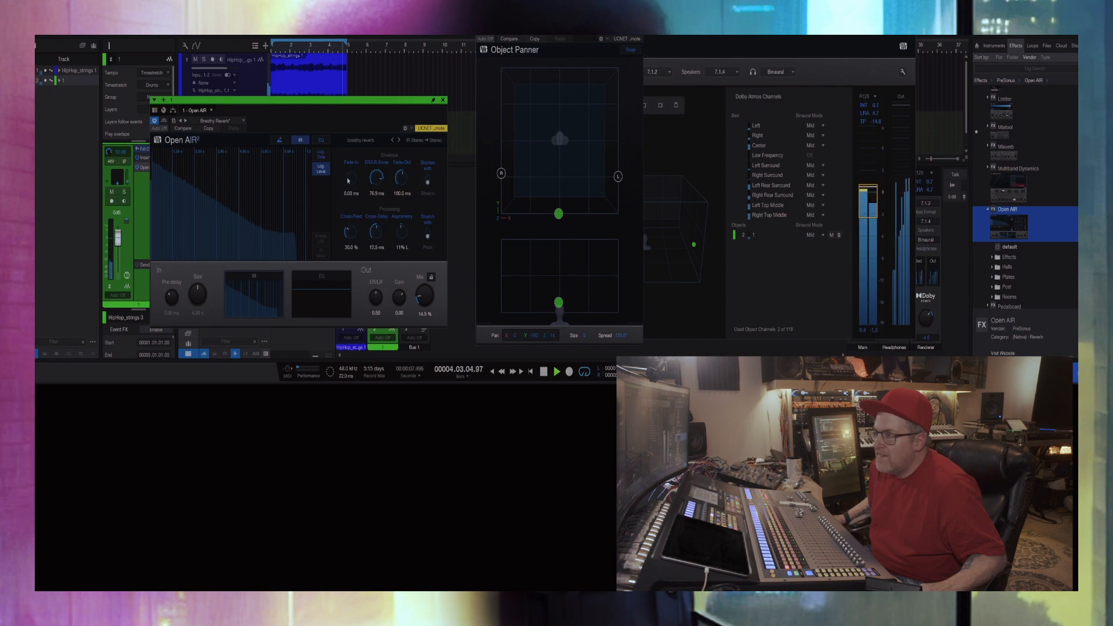
Step: Toggle Open AIR's time display scale, set the impulse shortening mode to Stretch and raise the Fade Out value
{"action": "left_click", "coordinate": [321, 155]}
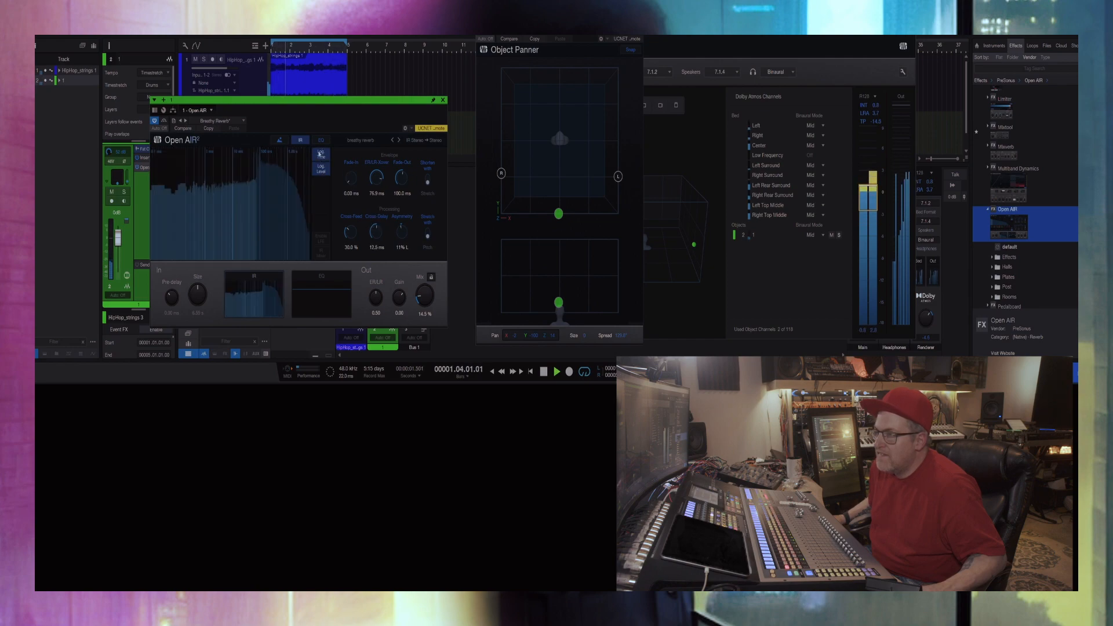
{"action": "left_click", "coordinate": [320, 155]}
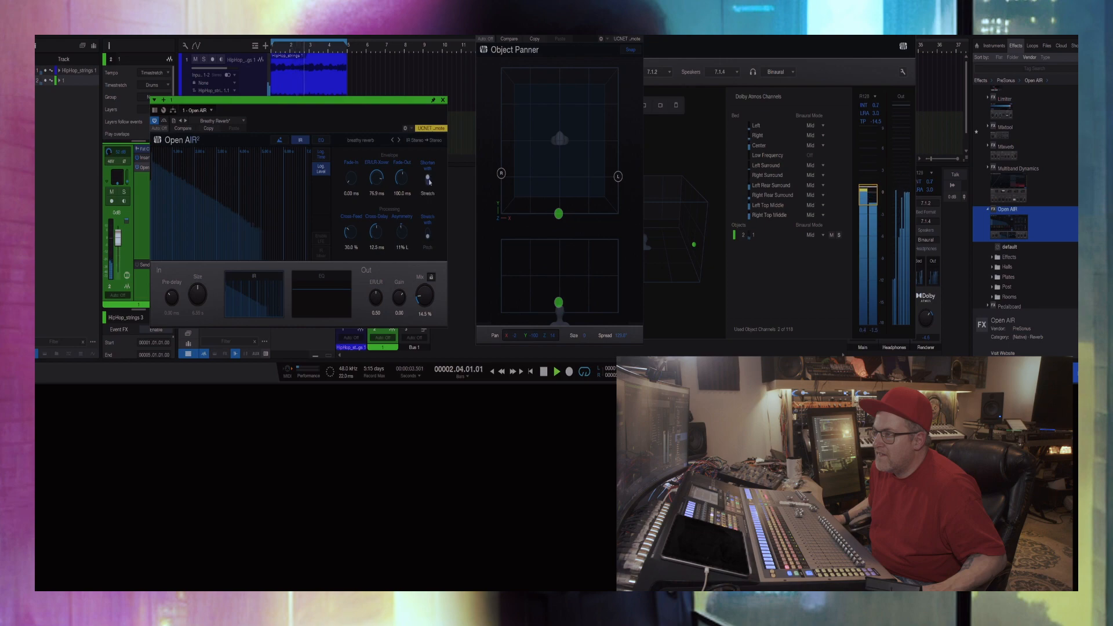
{"action": "left_click", "coordinate": [428, 179]}
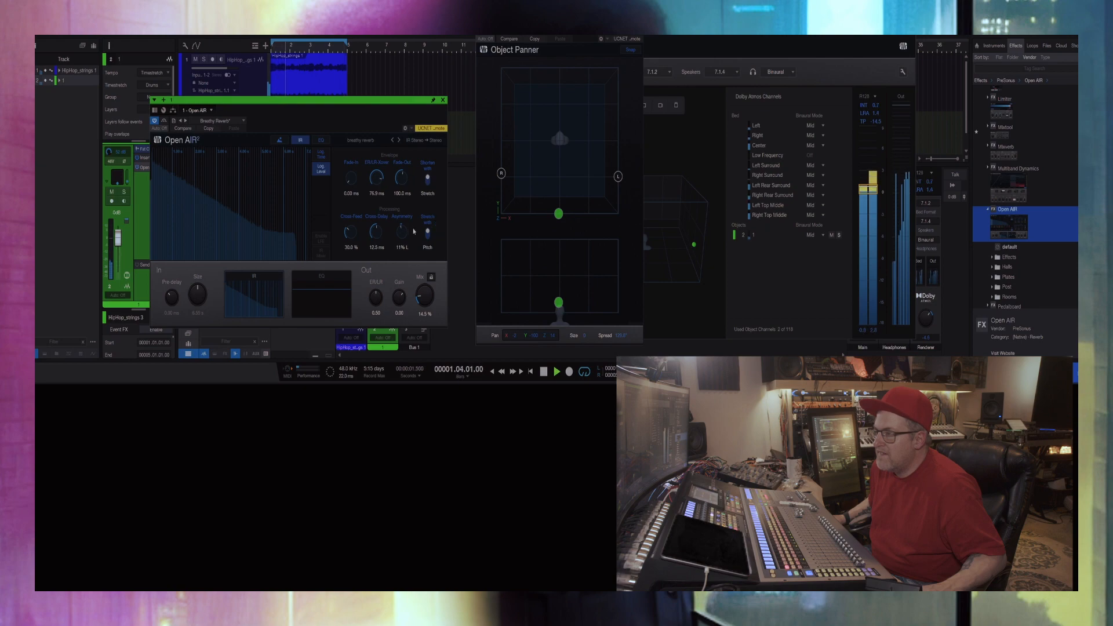
{"action": "mouse_move", "coordinate": [398, 181]}
{"action": "left_mouse_down"}
{"action": "mouse_move", "coordinate": [398, 150]}
{"action": "mouse_move", "coordinate": [396, 168]}
{"action": "left_mouse_up"}
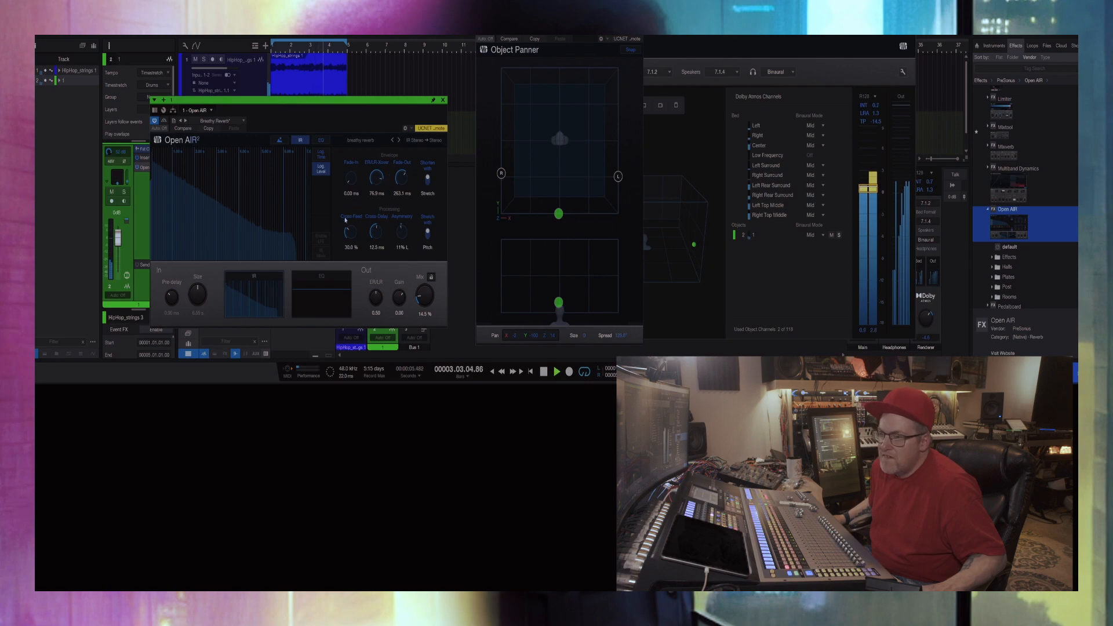
Step: Shape Open AIR's EQ with a cut near 3.8 kHz and a boost of about 2.2 dB near 284 Hz
{"action": "left_click", "coordinate": [326, 291]}
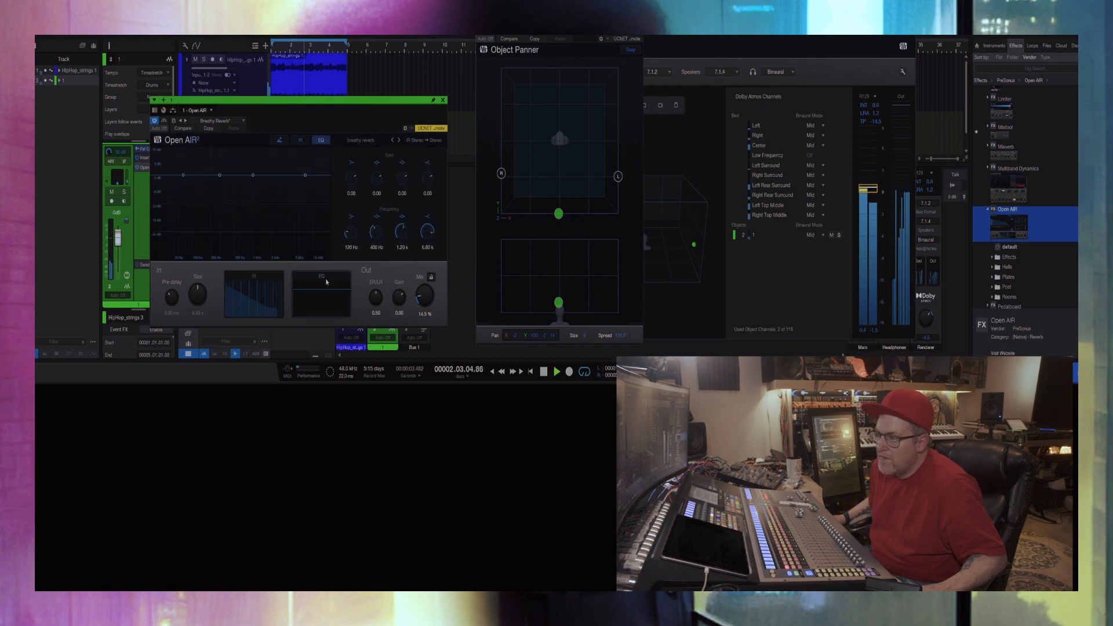
{"action": "left_click_drag", "start_coordinate": [255, 176], "coordinate": [288, 197]}
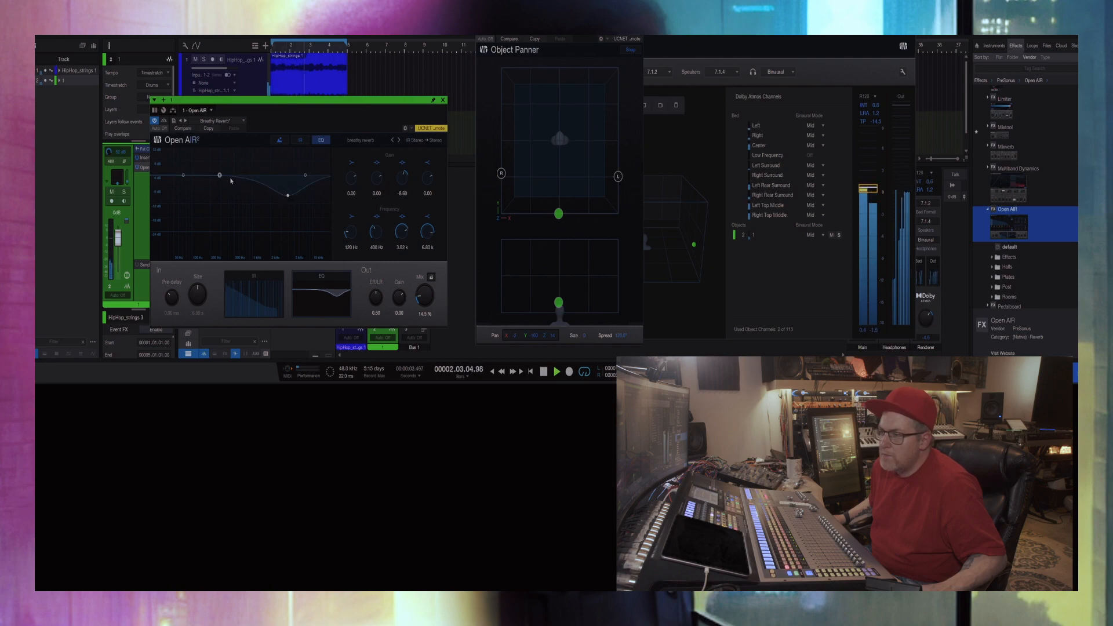
{"action": "left_click_drag", "start_coordinate": [220, 175], "coordinate": [208, 171]}
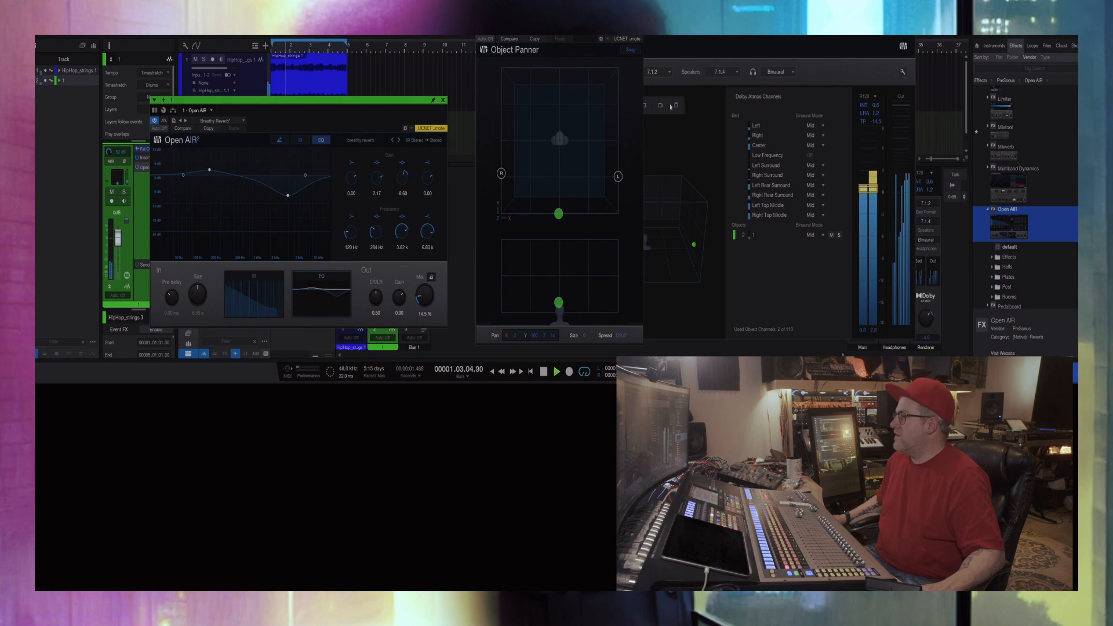
Step: Move the stereo object to the front, shift the Open AIR window aside, then raise the object and pan it to the rear right
{"action": "left_click_drag", "start_coordinate": [618, 177], "coordinate": [621, 104]}
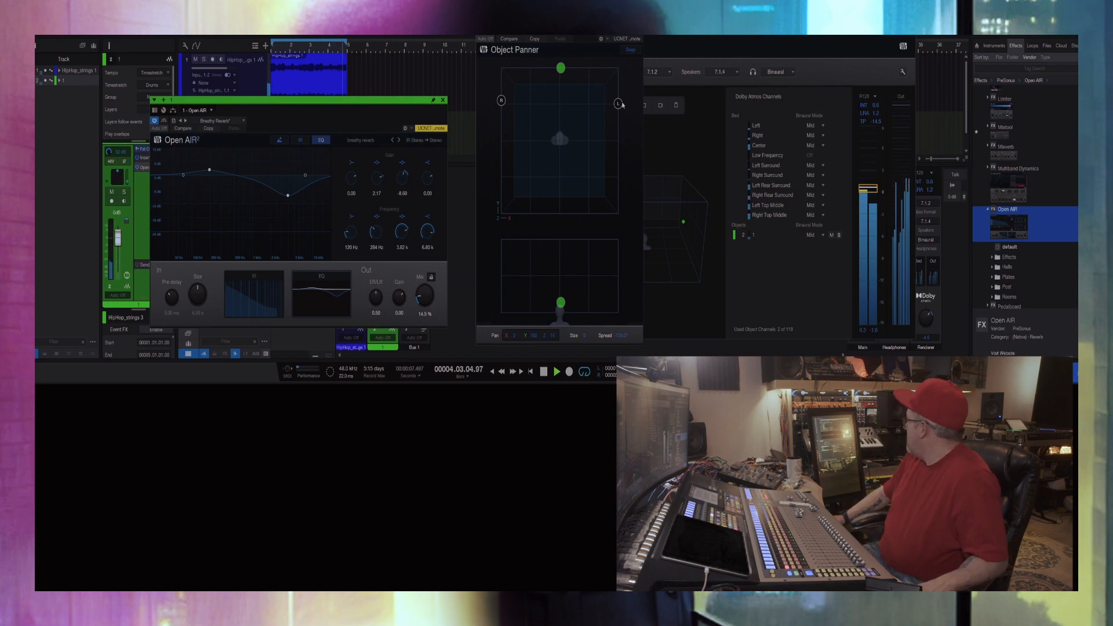
{"action": "left_click_drag", "start_coordinate": [502, 103], "coordinate": [503, 110]}
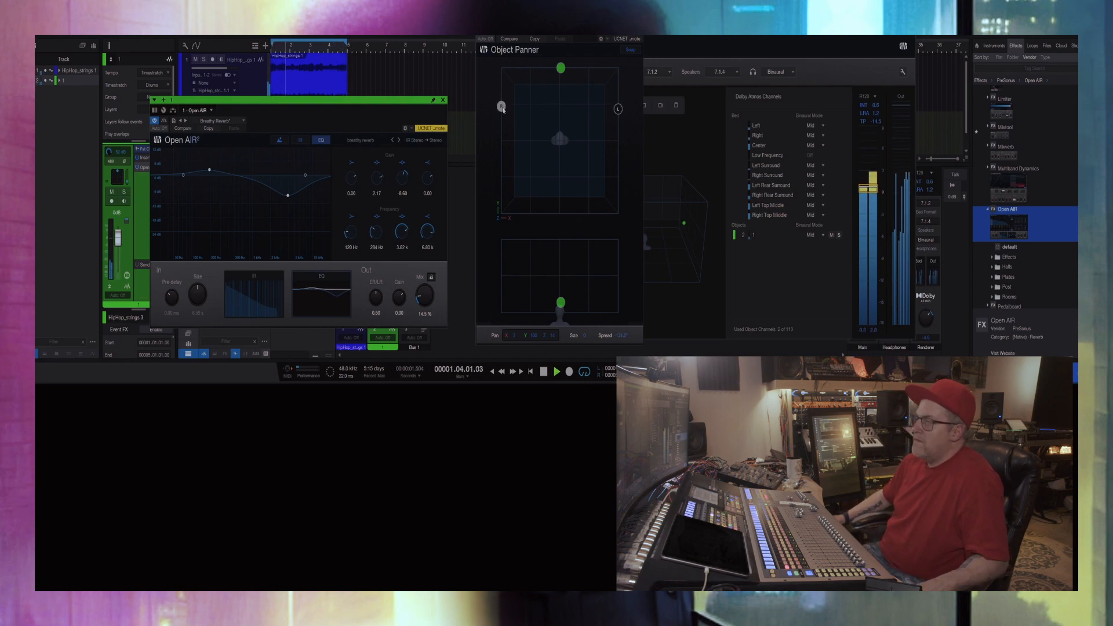
{"action": "left_click_drag", "start_coordinate": [372, 110], "coordinate": [235, 166]}
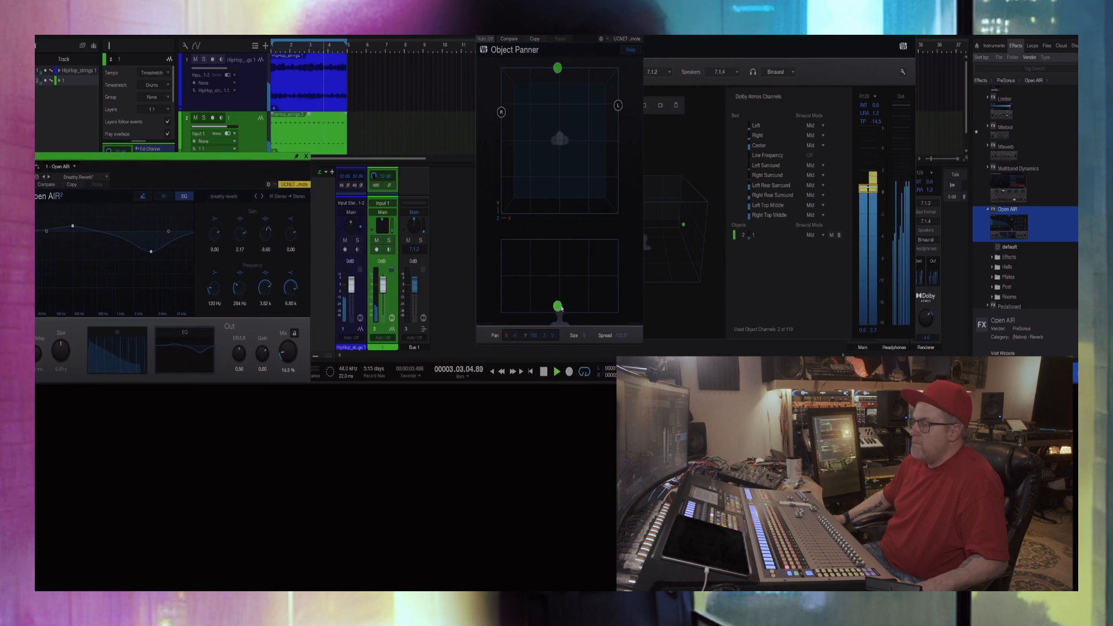
{"action": "left_click_drag", "start_coordinate": [565, 305], "coordinate": [562, 275]}
{"action": "left_click_drag", "start_coordinate": [566, 69], "coordinate": [602, 196]}
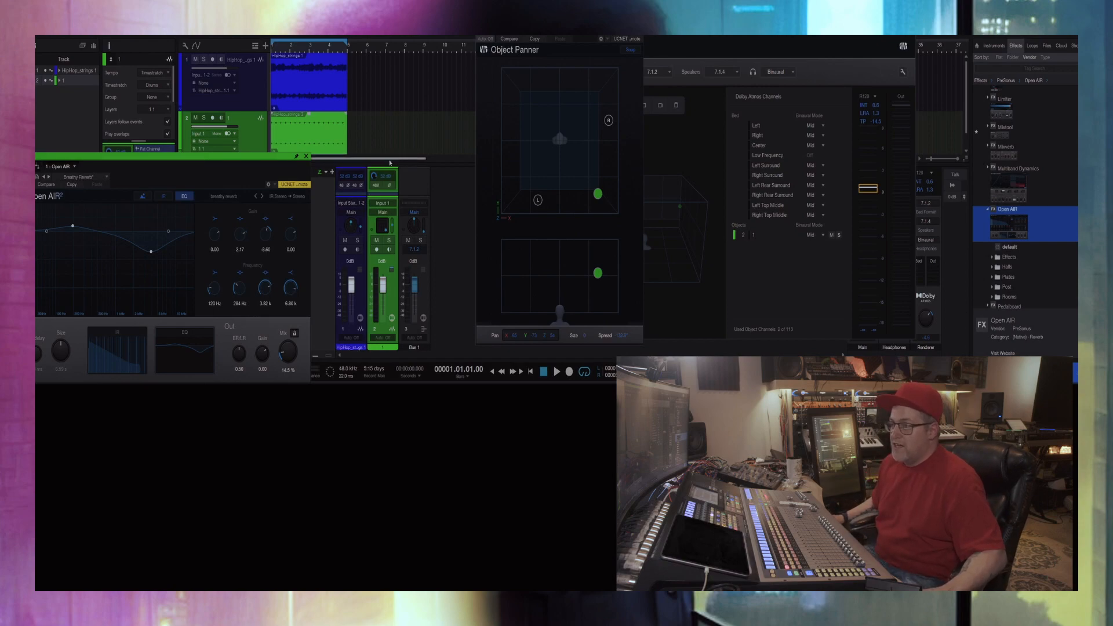
Step: Close the Open AIR window, insert Surround Delay after it on the stereo object channel and place its window beside the Object Panner
{"action": "left_click", "coordinate": [306, 156]}
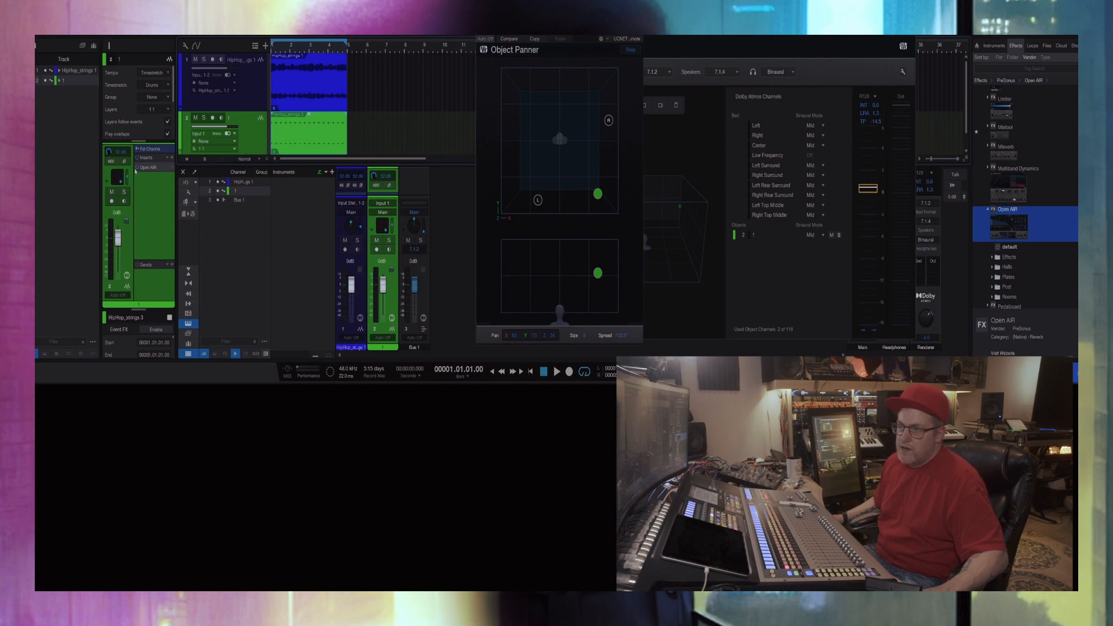
{"action": "scroll", "coordinate": [1048, 217], "scroll_direction": "down", "scroll_amount": 3}
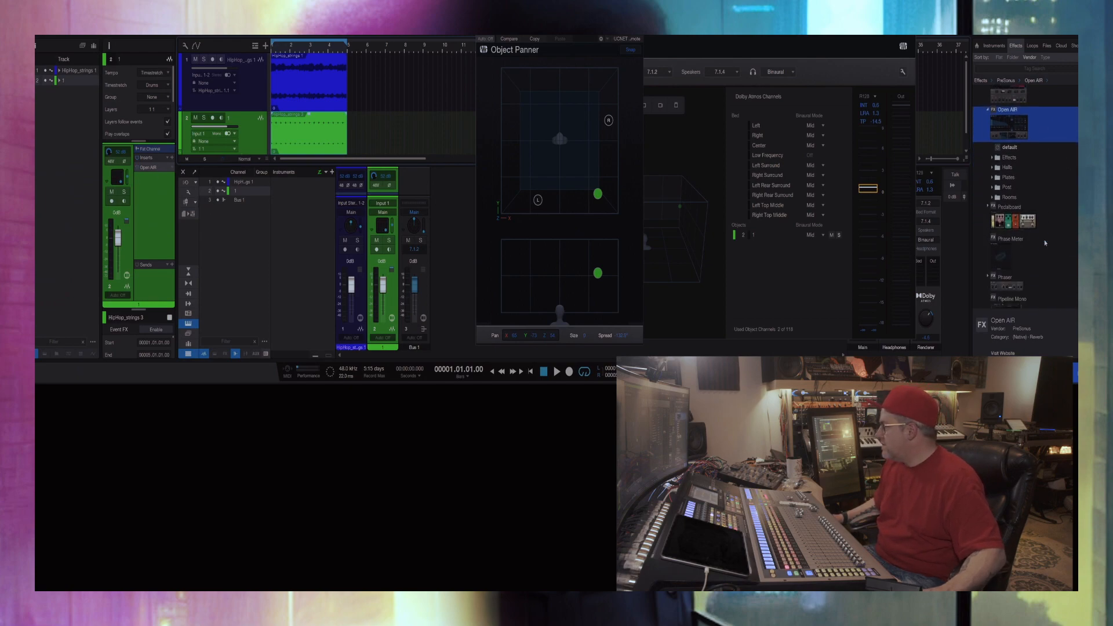
{"action": "scroll", "coordinate": [1040, 237], "scroll_direction": "down", "scroll_amount": 10}
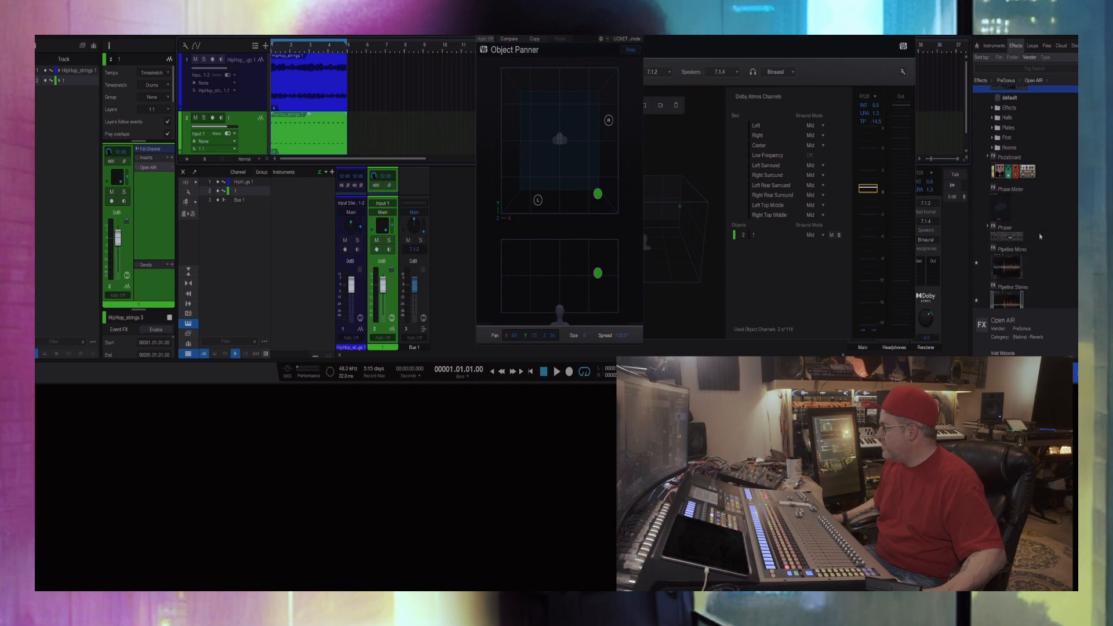
{"action": "scroll", "coordinate": [1040, 237], "scroll_direction": "down", "scroll_amount": 3}
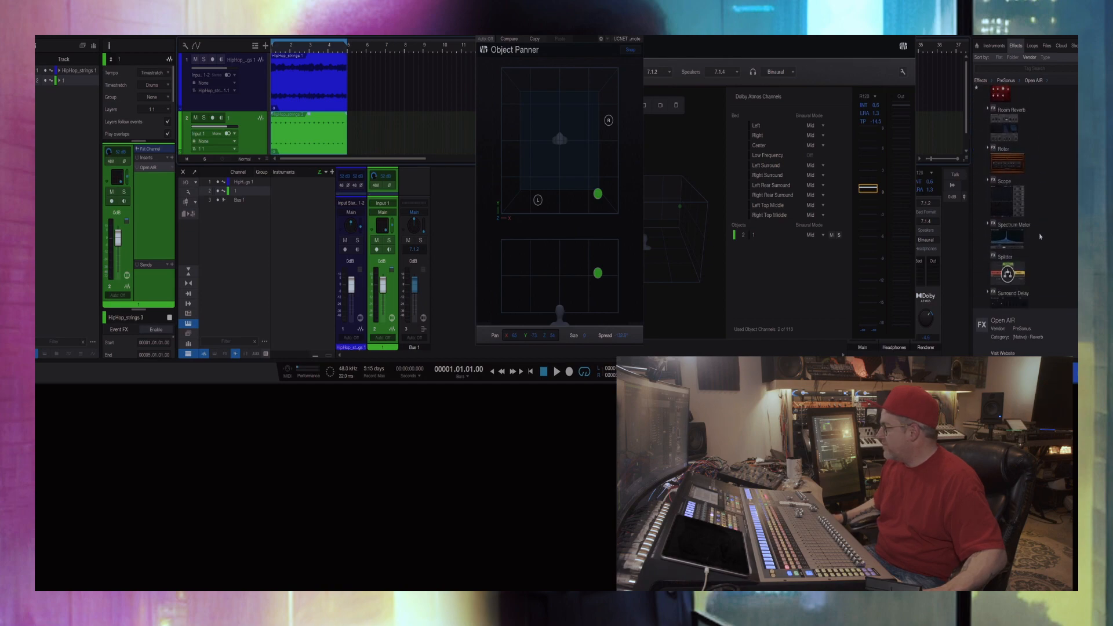
{"action": "scroll", "coordinate": [1041, 237], "scroll_direction": "down", "scroll_amount": 1}
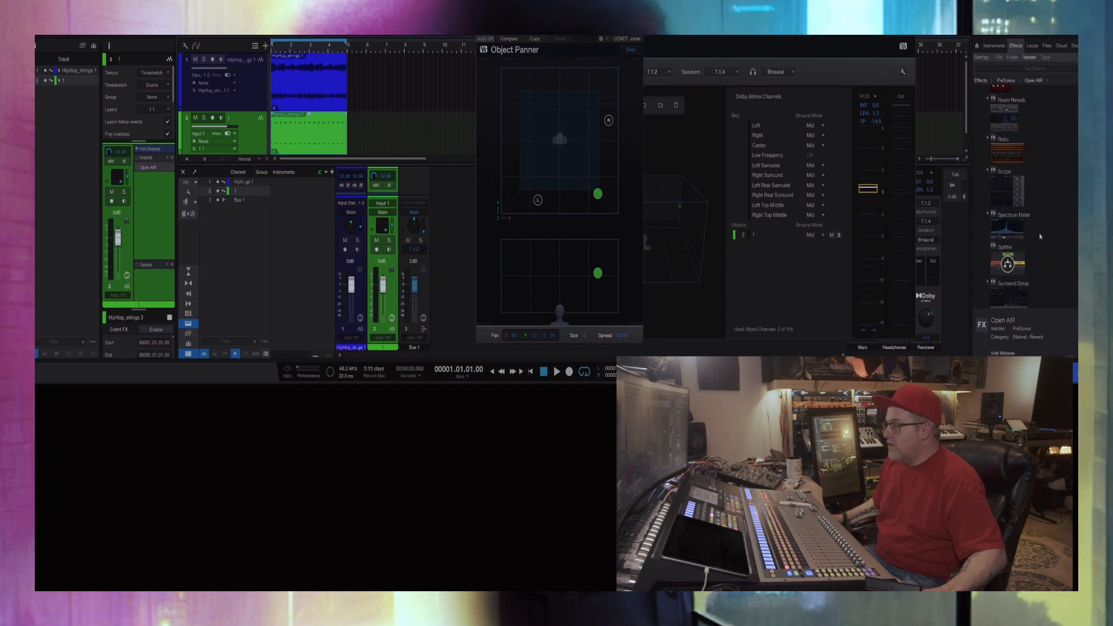
{"action": "scroll", "coordinate": [1045, 224], "scroll_direction": "down", "scroll_amount": 2}
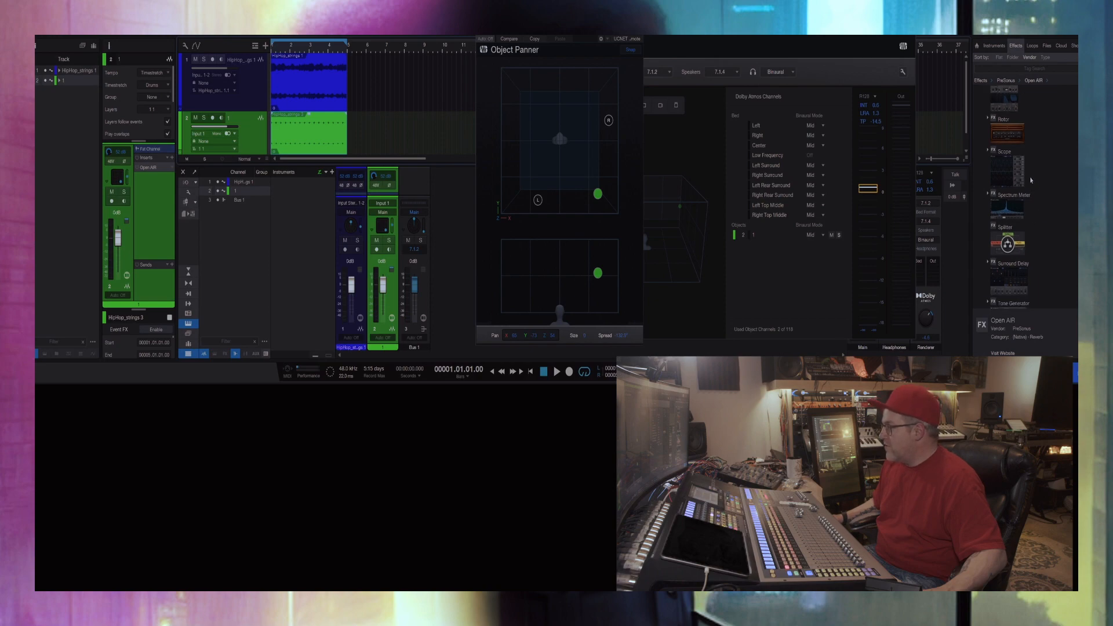
{"action": "scroll", "coordinate": [1053, 212], "scroll_direction": "down", "scroll_amount": 2}
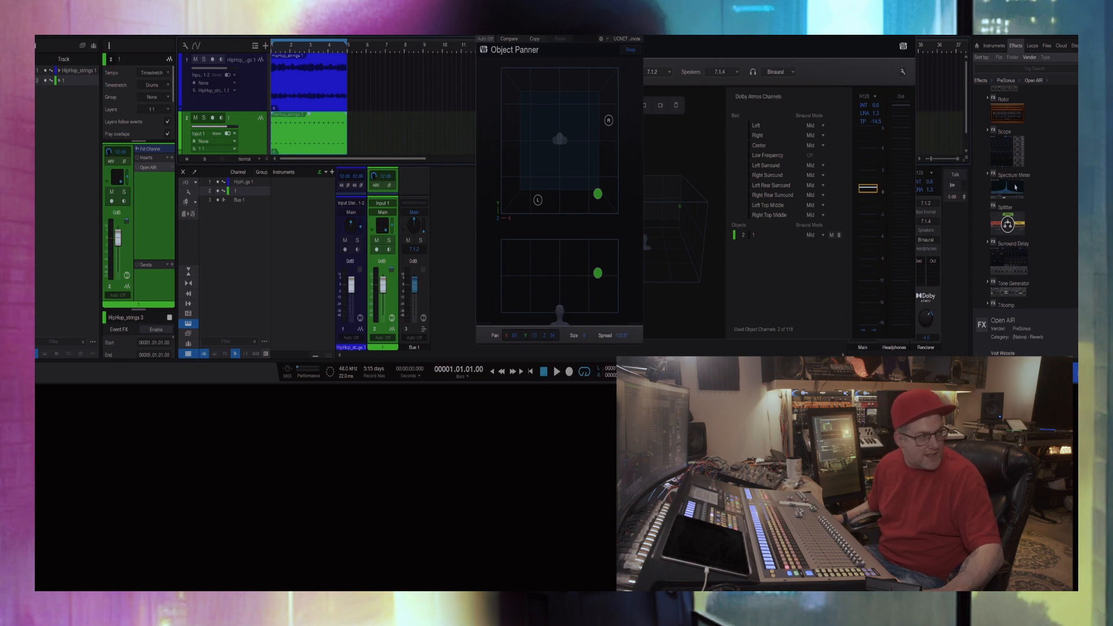
{"action": "scroll", "coordinate": [1048, 261], "scroll_direction": "down", "scroll_amount": 2}
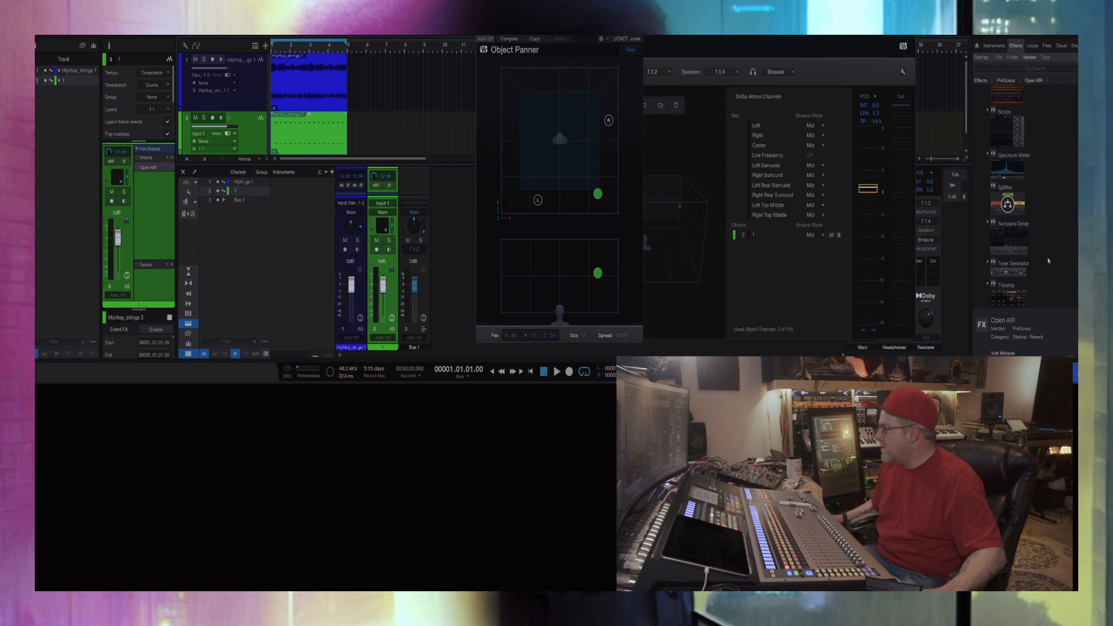
{"action": "left_click_drag", "start_coordinate": [1001, 234], "coordinate": [302, 140]}
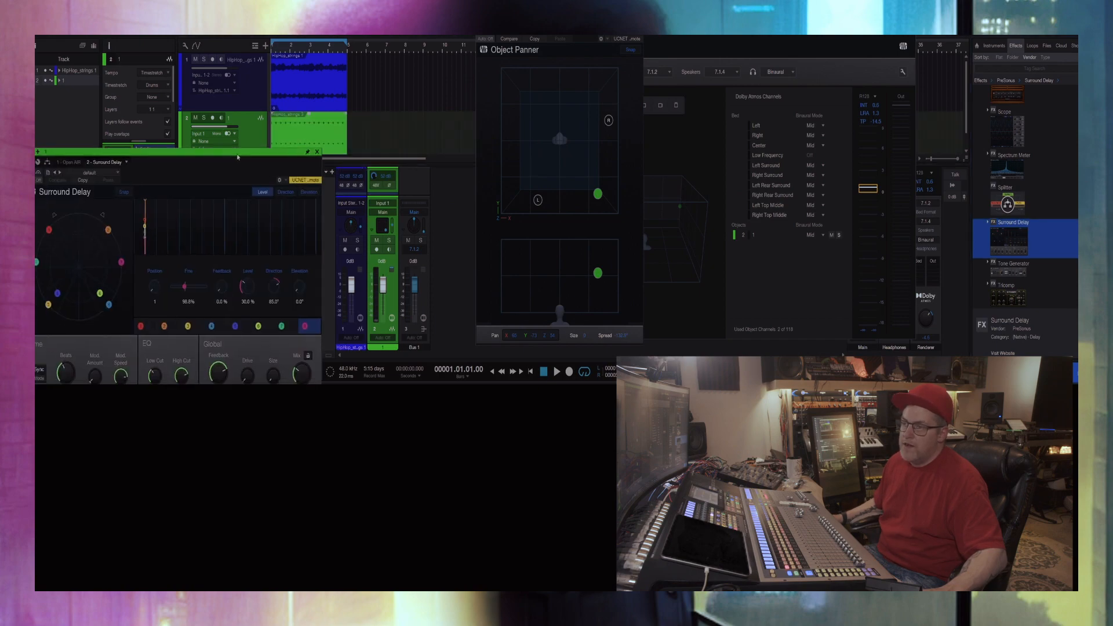
{"action": "left_click_drag", "start_coordinate": [232, 159], "coordinate": [330, 58]}
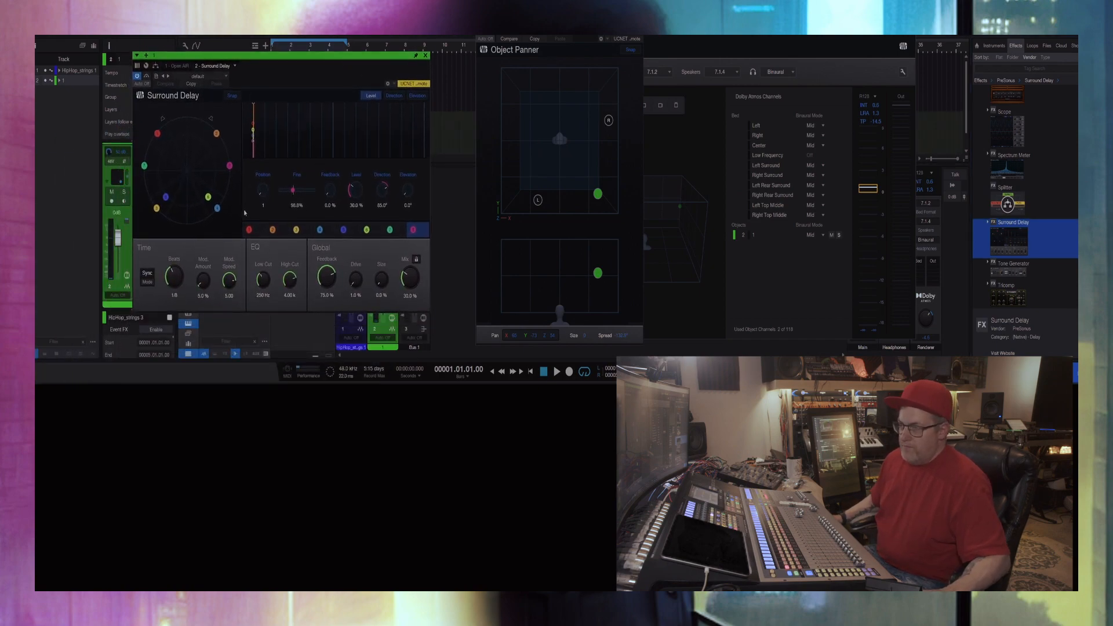
Step: Play the loop and audition Surround Delay's Action Drums, All ON, Backwards and Behind the Mode presets
{"action": "key", "text": "space"}
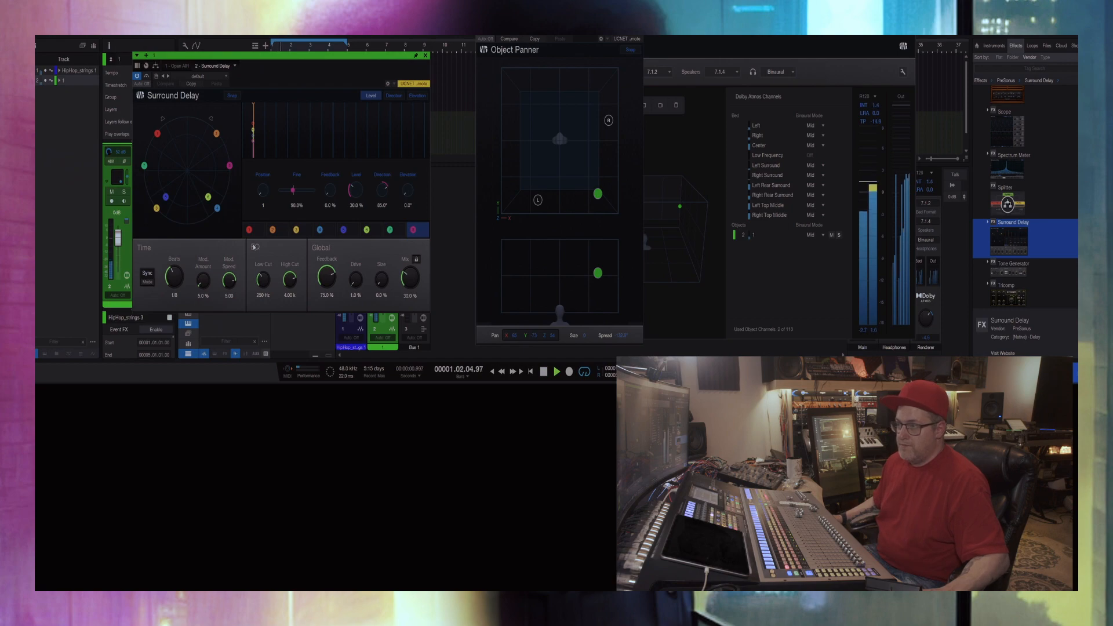
{"action": "left_click", "coordinate": [198, 75]}
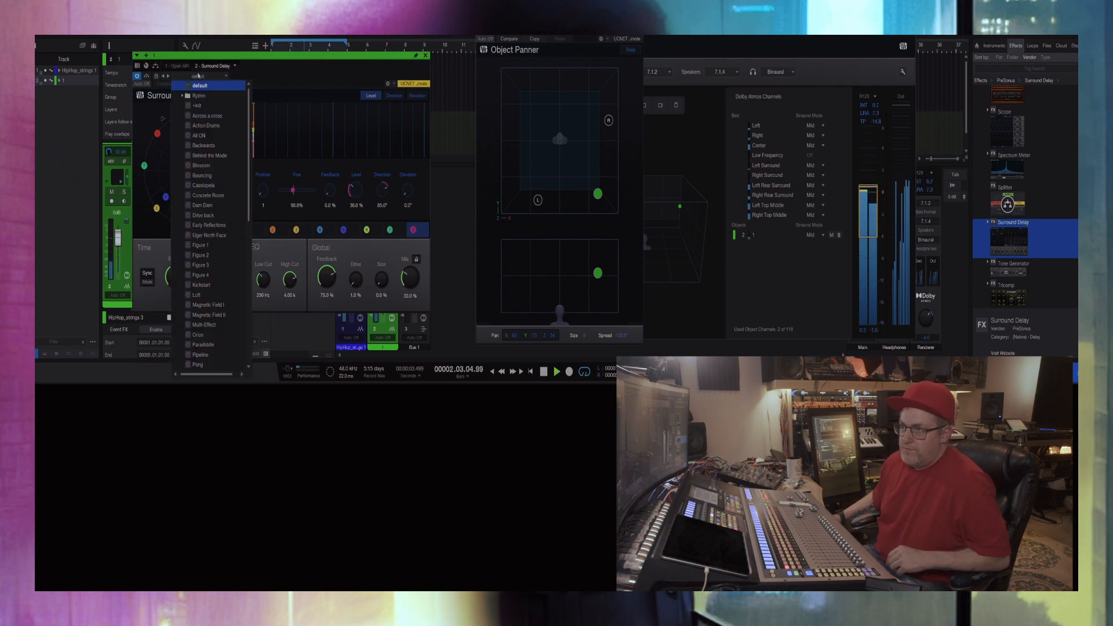
{"action": "left_click", "coordinate": [205, 126]}
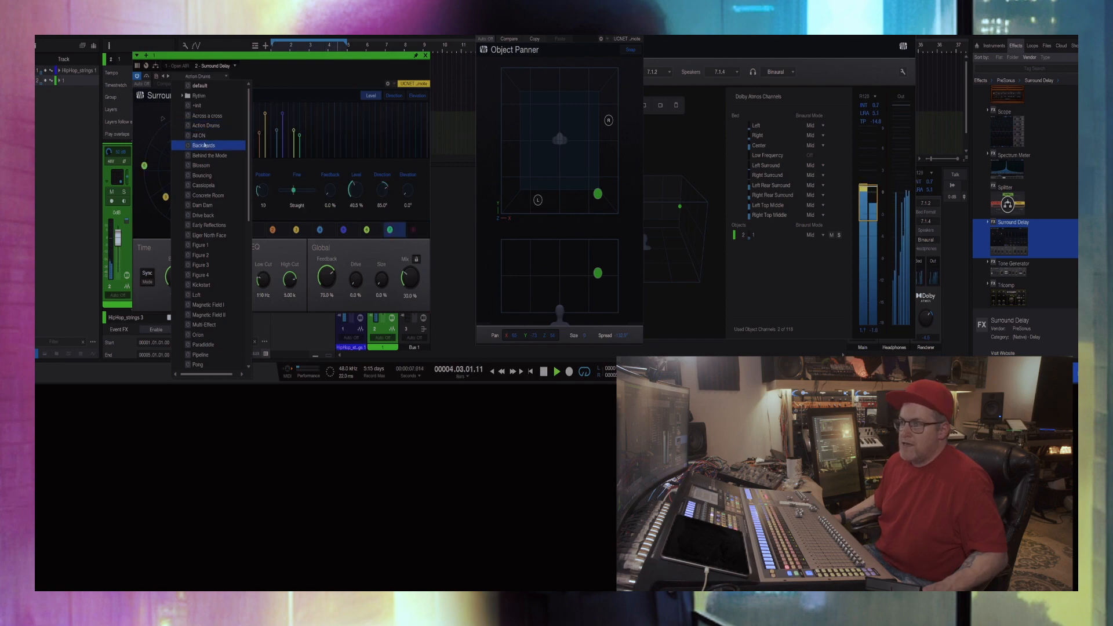
{"action": "left_click", "coordinate": [204, 136]}
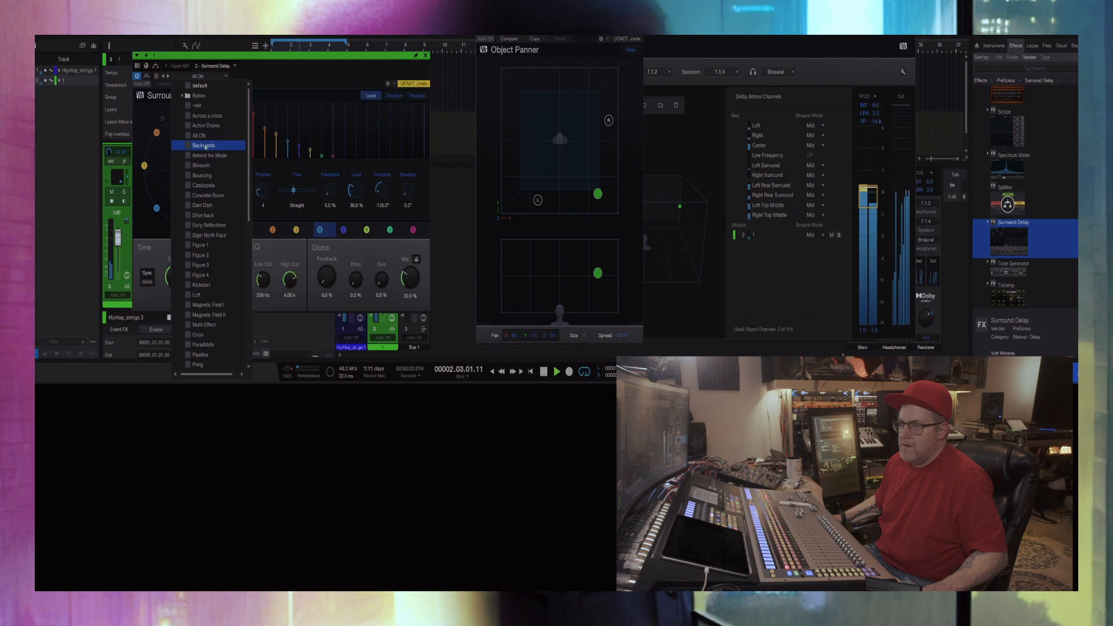
{"action": "left_click", "coordinate": [206, 146]}
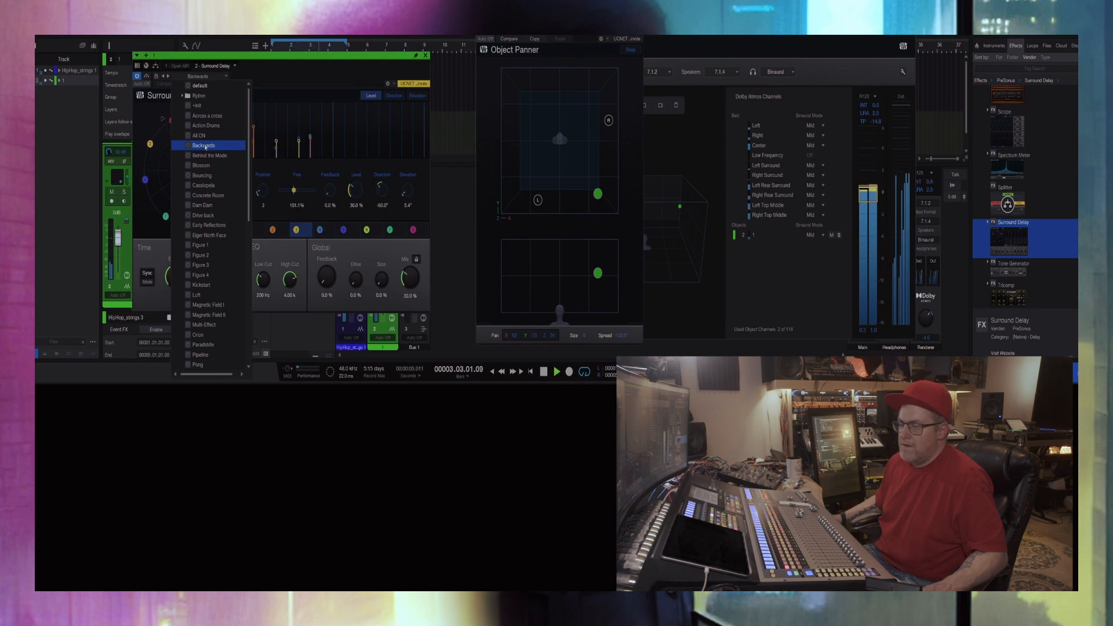
{"action": "left_click", "coordinate": [206, 156]}
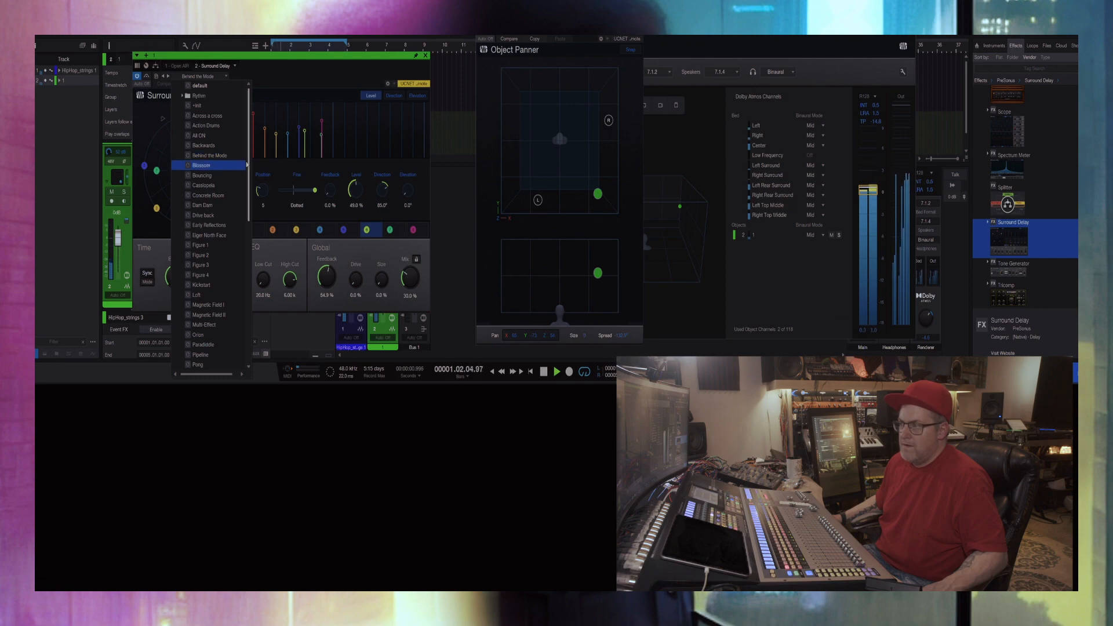
{"action": "left_click", "coordinate": [534, 190]}
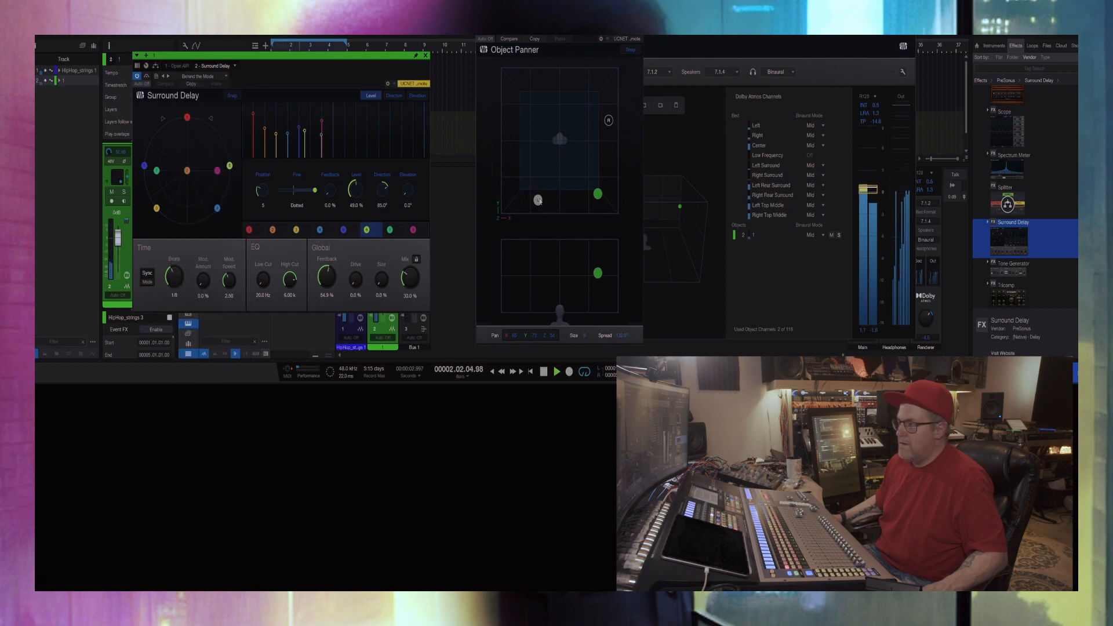
Step: Move the stereo object to the front centre with left and right spread wide, and lower it to just above ear level
{"action": "left_click_drag", "start_coordinate": [538, 200], "coordinate": [516, 140]}
{"action": "left_click_drag", "start_coordinate": [565, 88], "coordinate": [593, 90]}
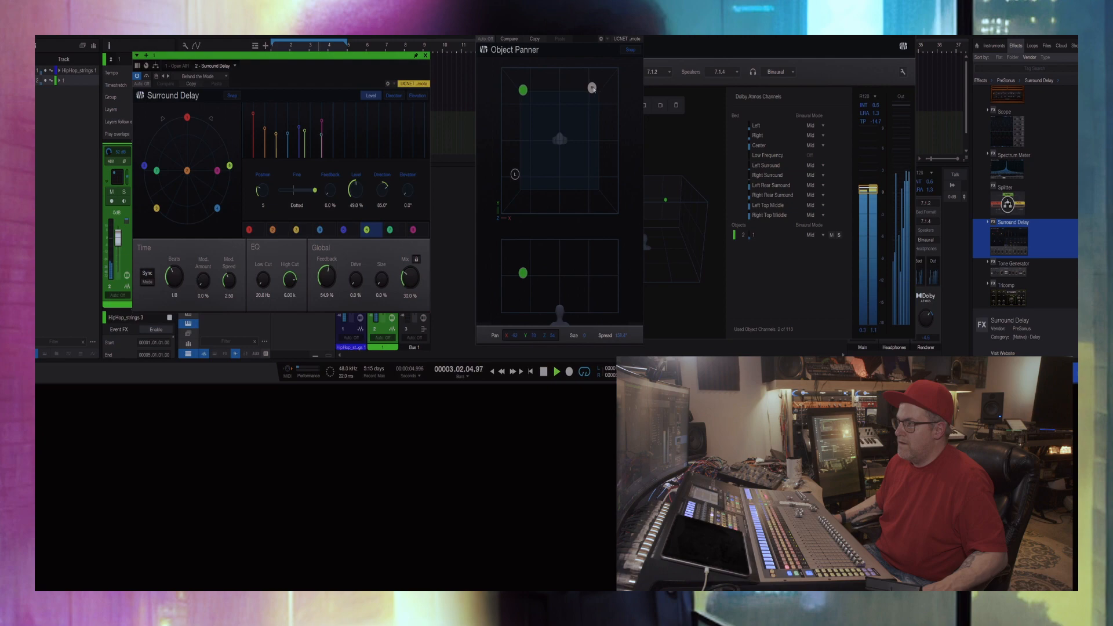
{"action": "left_click_drag", "start_coordinate": [523, 89], "coordinate": [558, 73]}
{"action": "left_click_drag", "start_coordinate": [613, 121], "coordinate": [615, 86]}
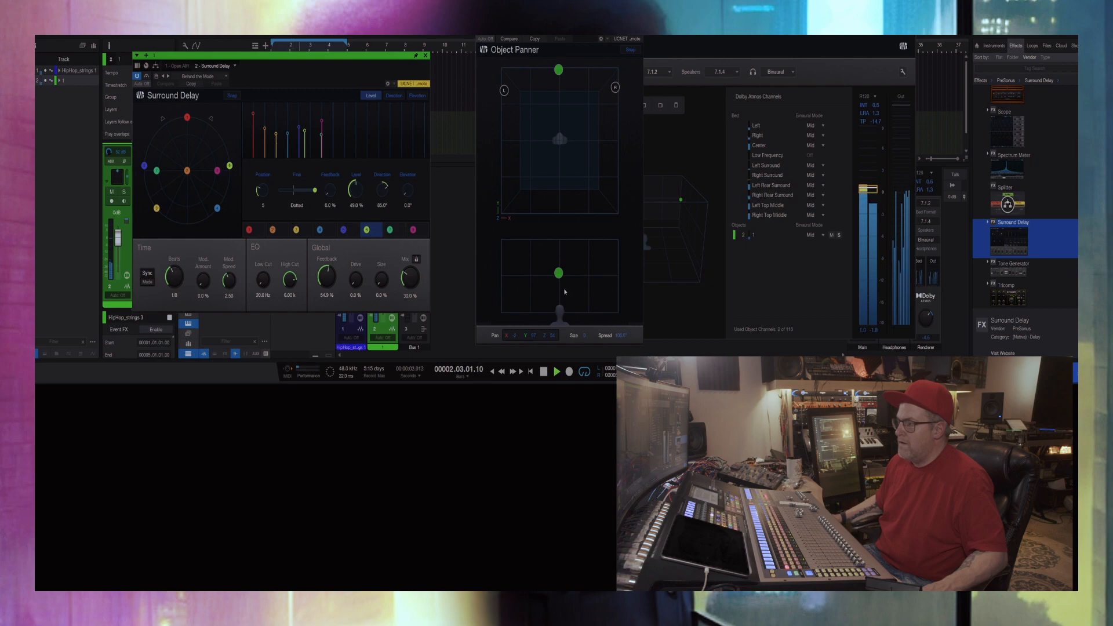
{"action": "left_click_drag", "start_coordinate": [559, 273], "coordinate": [563, 306]}
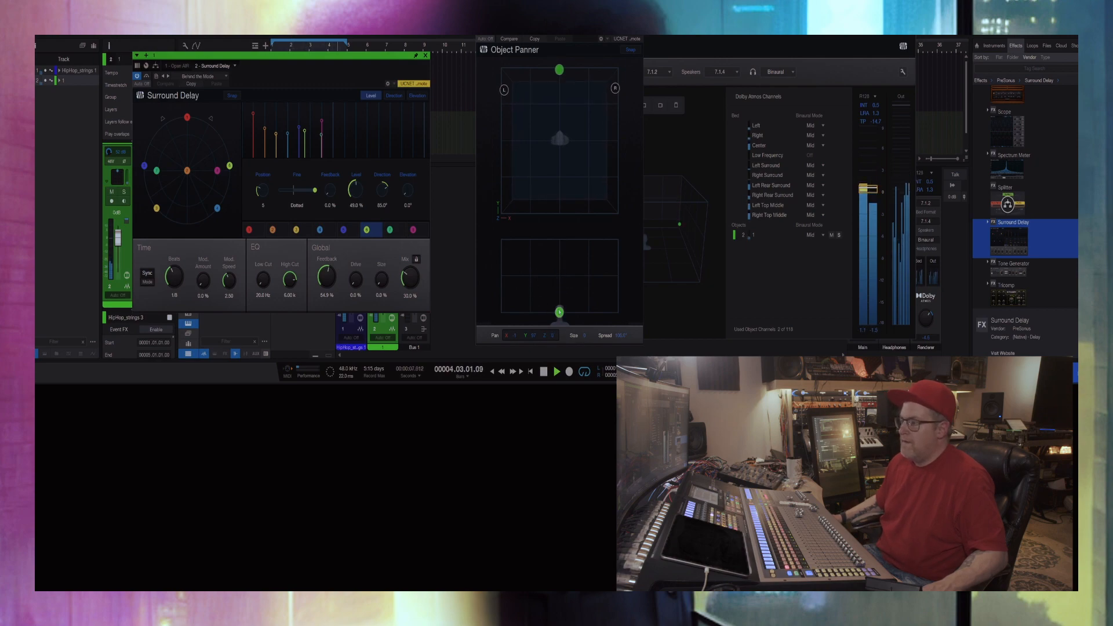
{"action": "left_click_drag", "start_coordinate": [561, 306], "coordinate": [559, 303]}
Step: Audition Surround Delay's Blossom, Bouncing, Cassiopeia, Concrete Room and Drive back presets during playback
{"action": "left_click", "coordinate": [200, 76]}
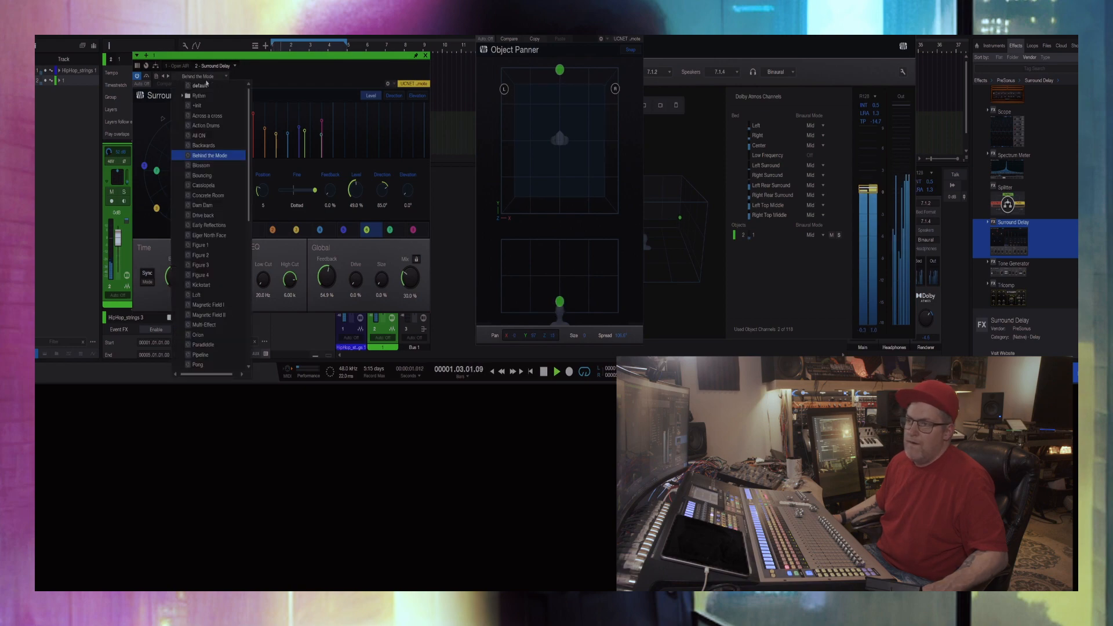
{"action": "left_click", "coordinate": [213, 166]}
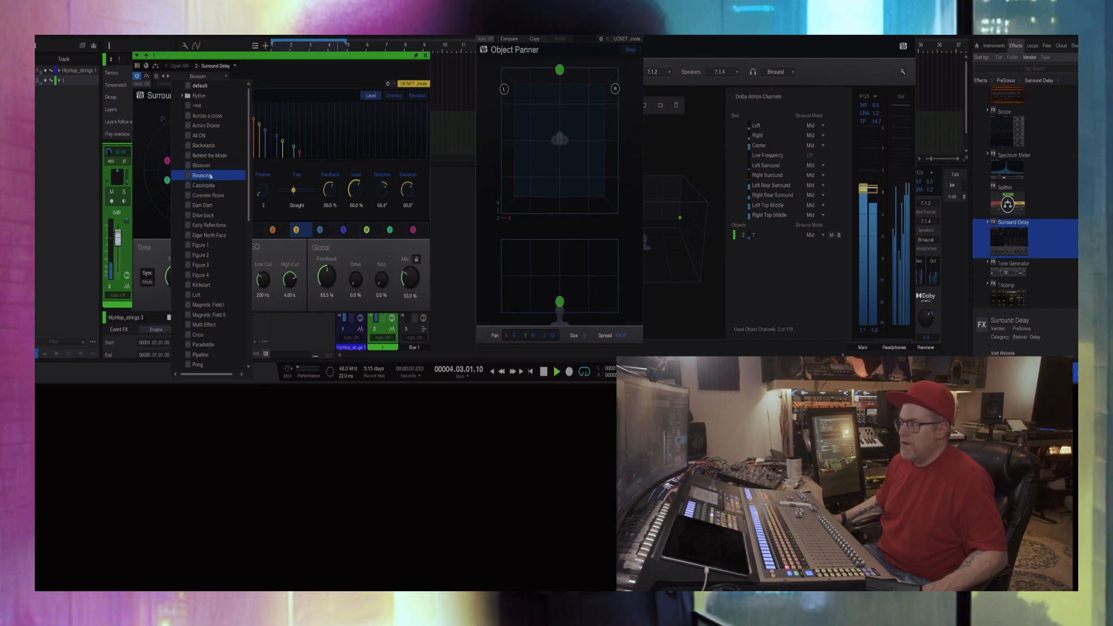
{"action": "left_click", "coordinate": [211, 176]}
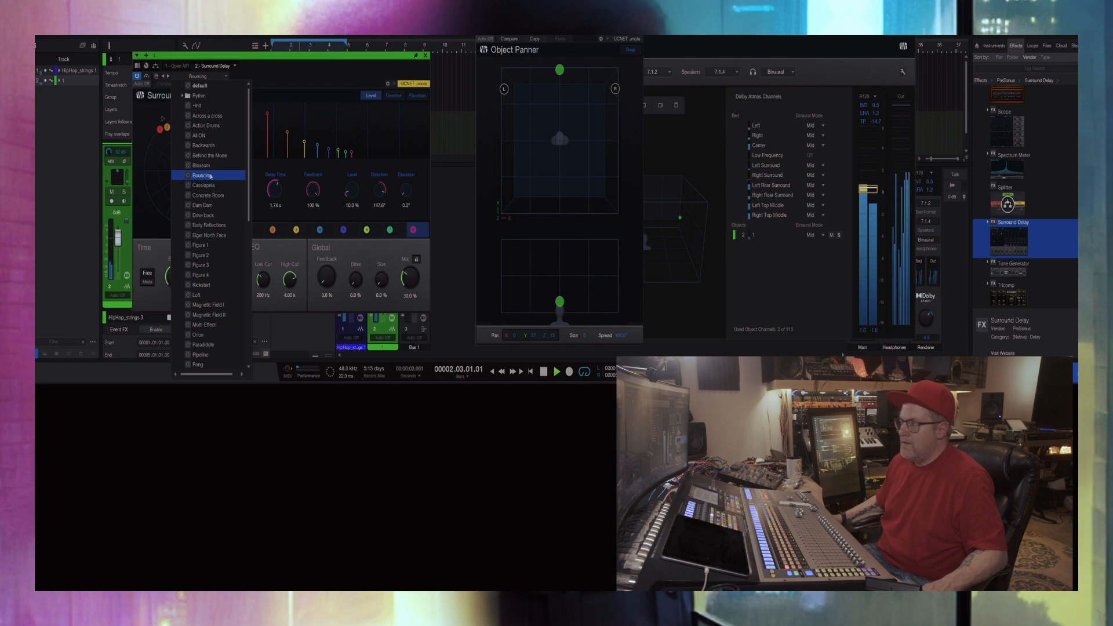
{"action": "left_click", "coordinate": [211, 185]}
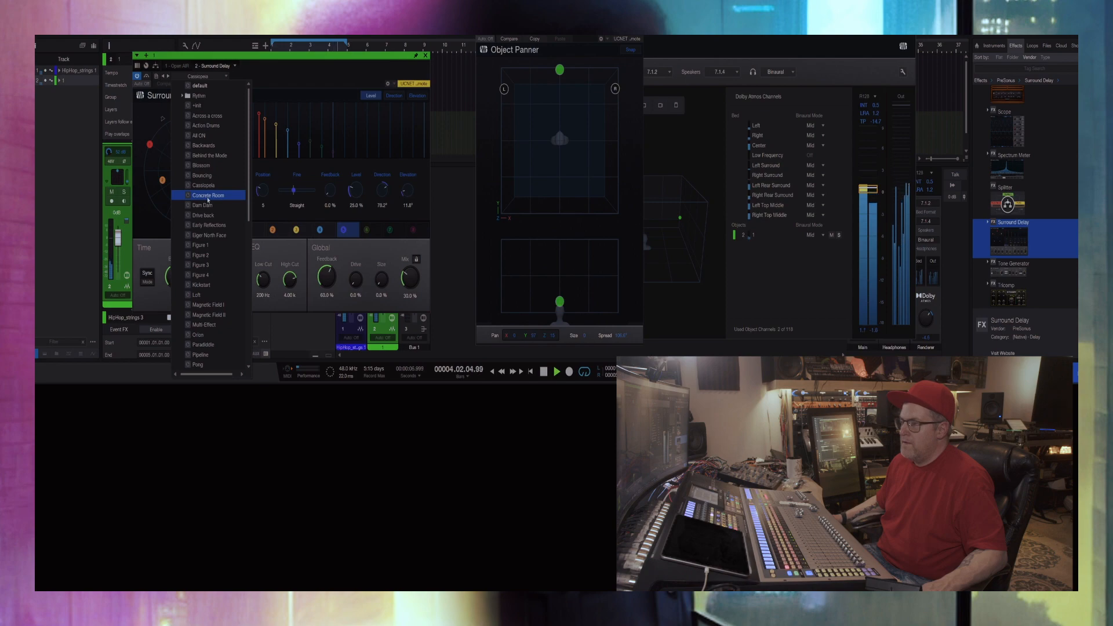
{"action": "left_click", "coordinate": [208, 198]}
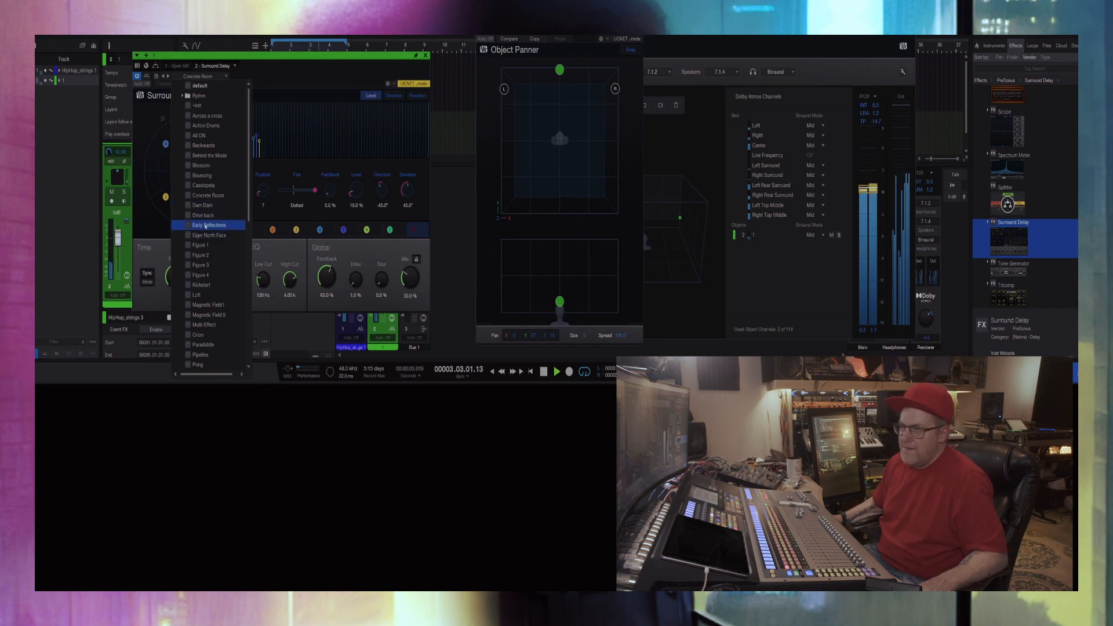
{"action": "left_click", "coordinate": [203, 217]}
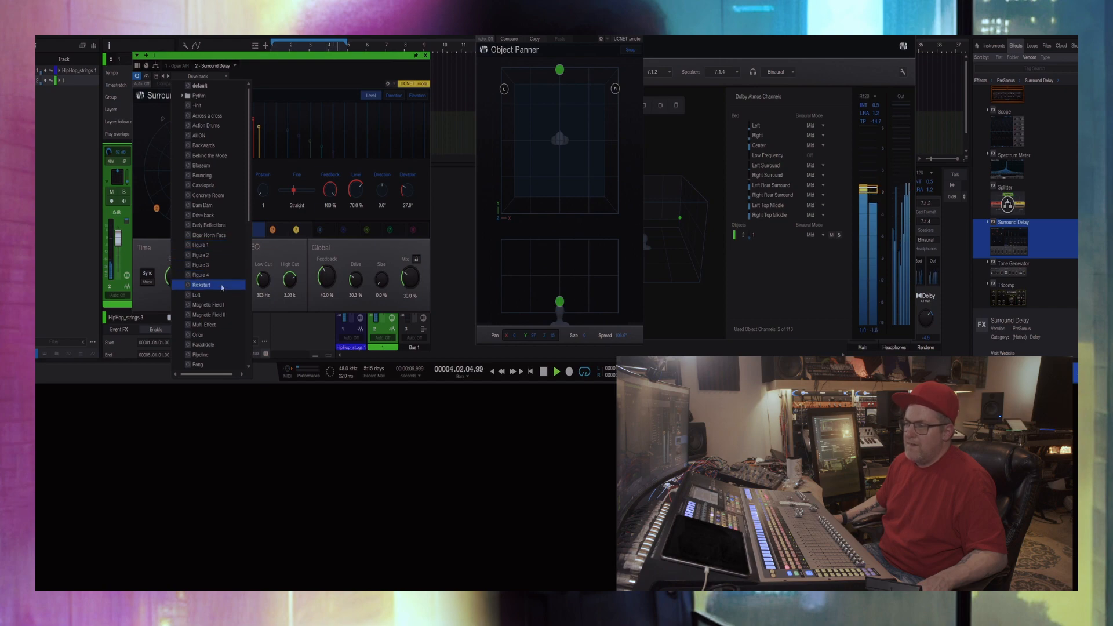
Step: Try the Figure 4 preset, load Magnetic Field I in Surround Delay, and replay the loop to hear its delay tails before stopping
{"action": "left_click", "coordinate": [223, 304]}
{"action": "left_click", "coordinate": [223, 275]}
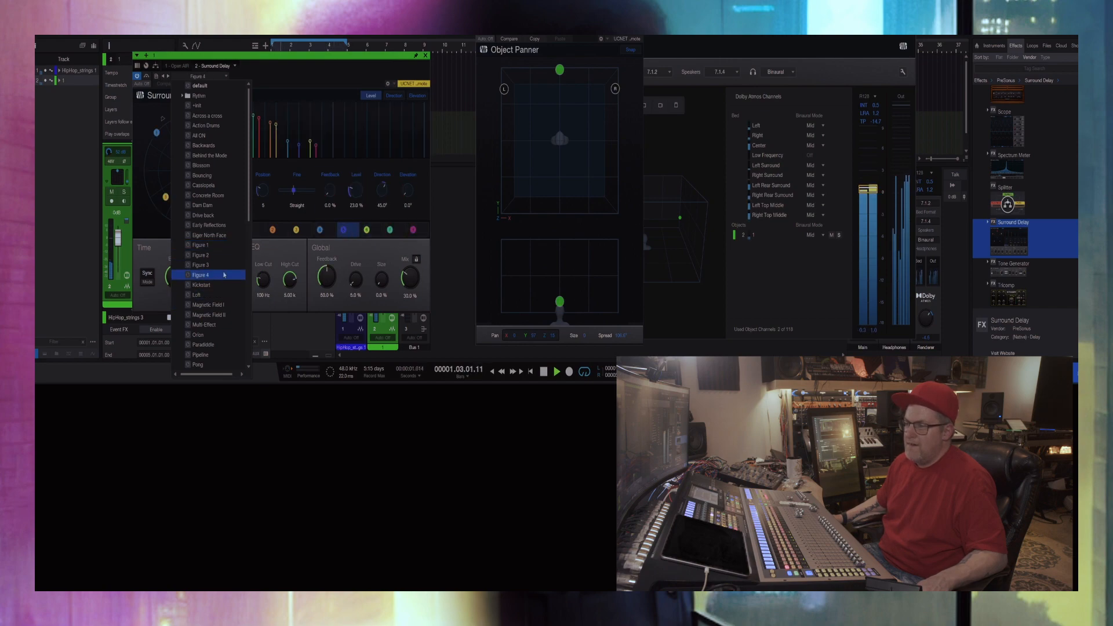
{"action": "left_click", "coordinate": [223, 315]}
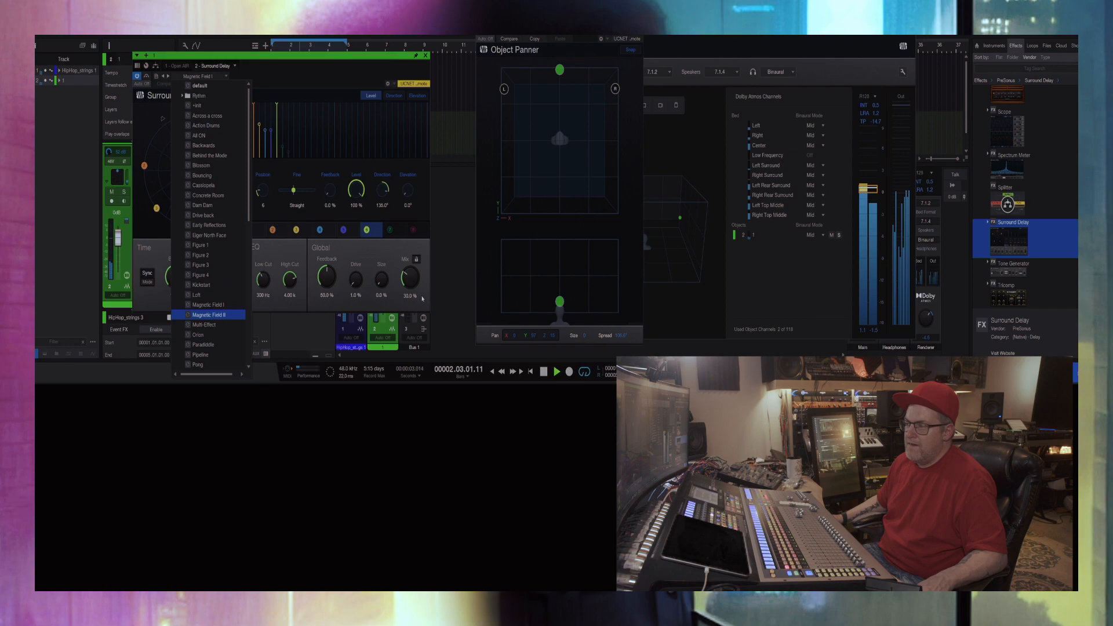
{"action": "left_click", "coordinate": [447, 285]}
{"action": "key", "text": "space"}
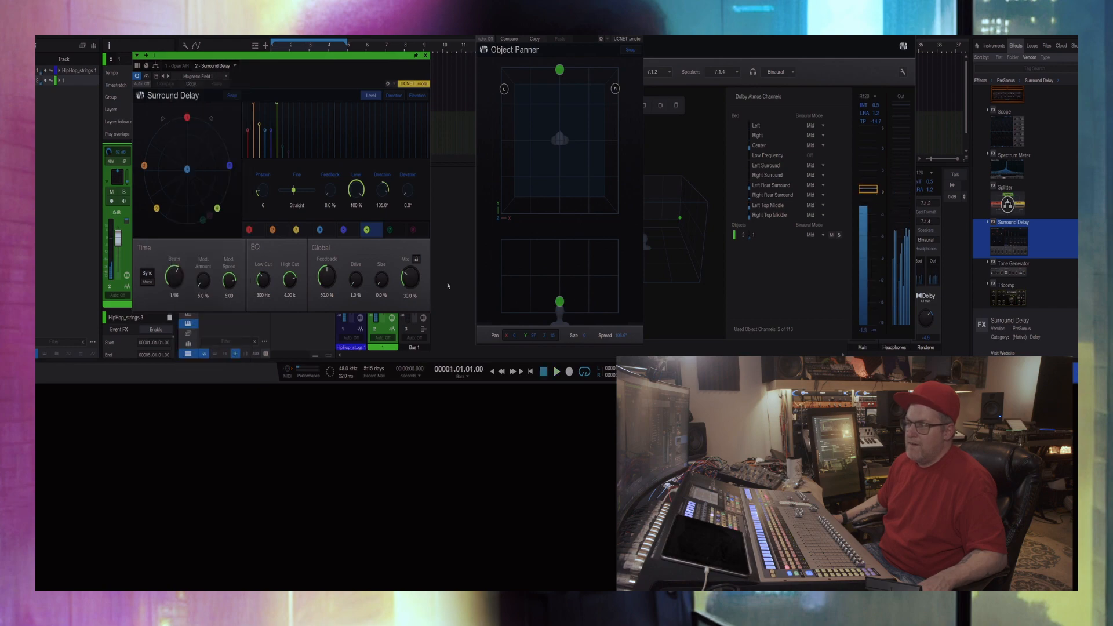
{"action": "key", "text": "space"}
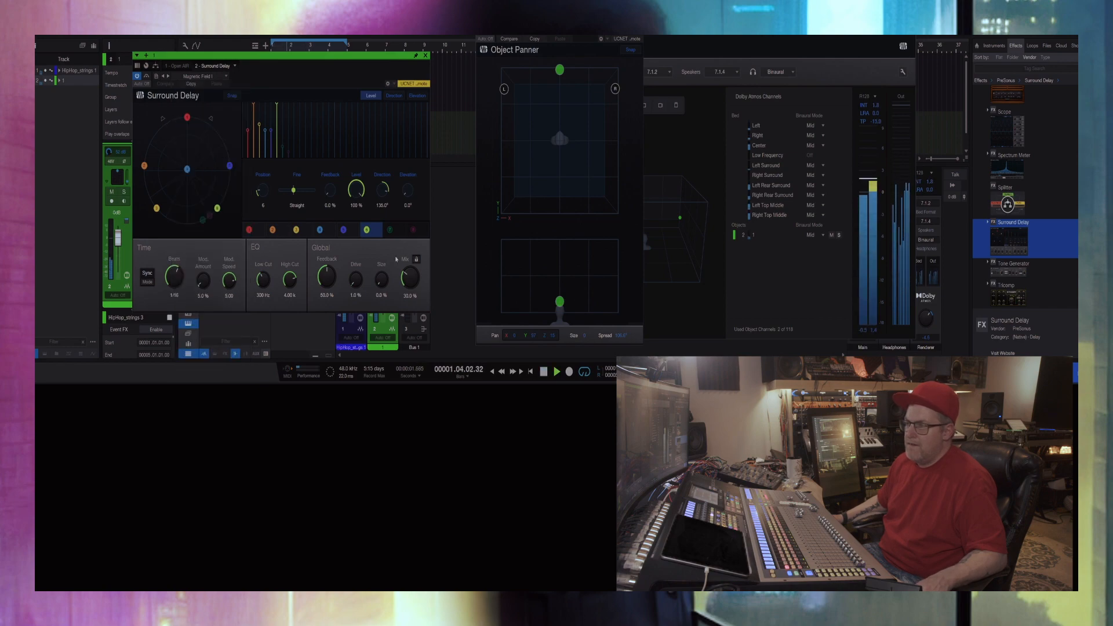
{"action": "key", "text": "space"}
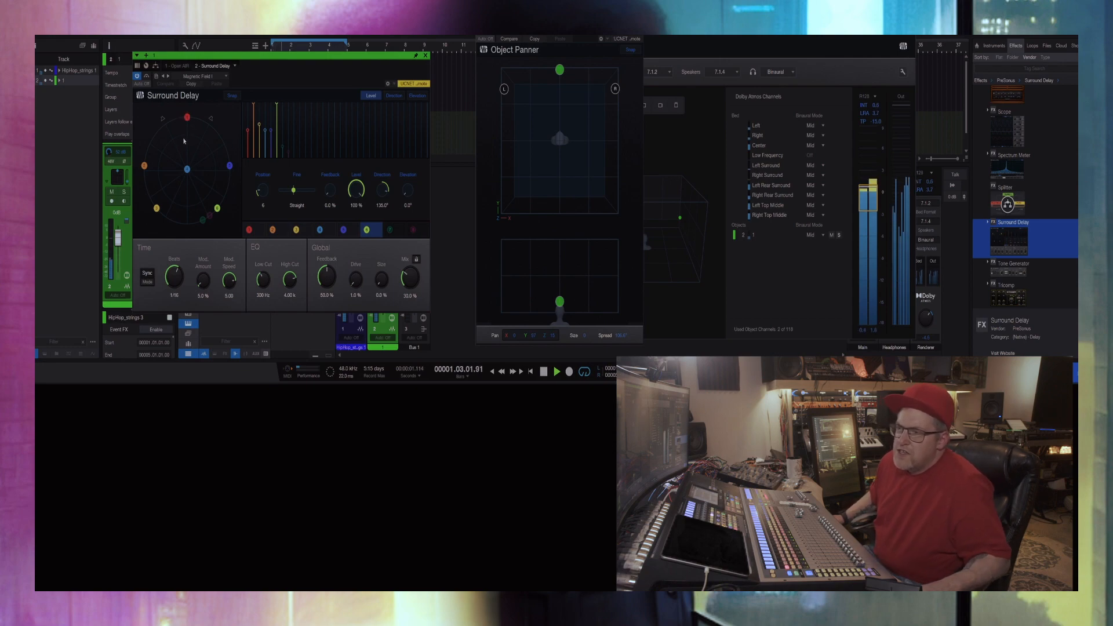
{"action": "key", "text": "space"}
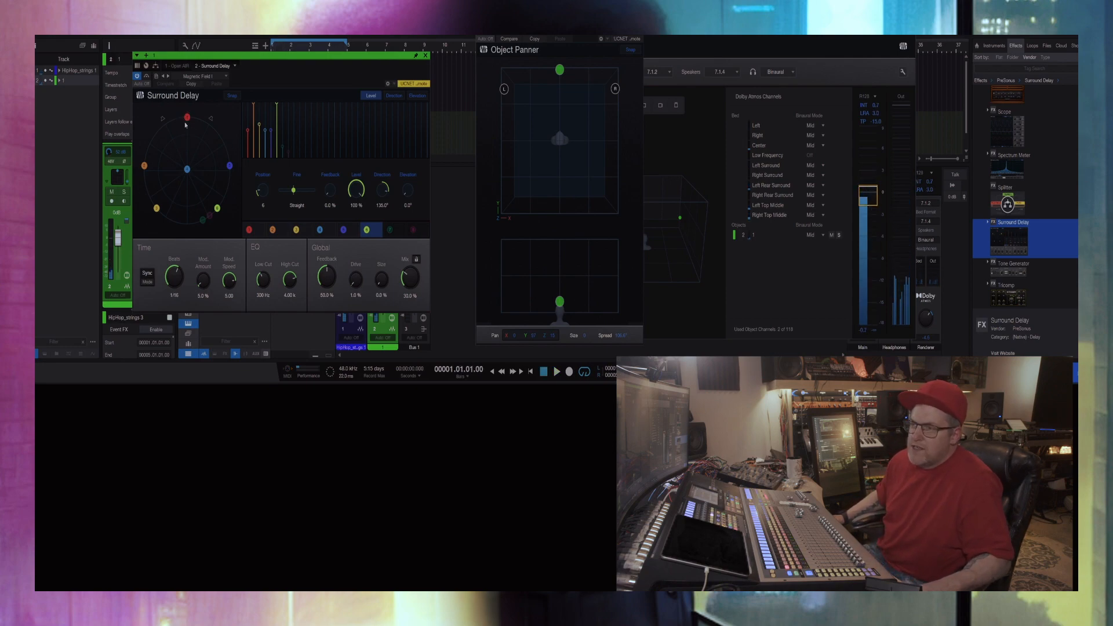
Step: Switch delay tap 2 off and on, and select taps 1, 3 and 2 in turn to view their individual settings
{"action": "left_click", "coordinate": [255, 231]}
{"action": "left_click", "coordinate": [275, 233]}
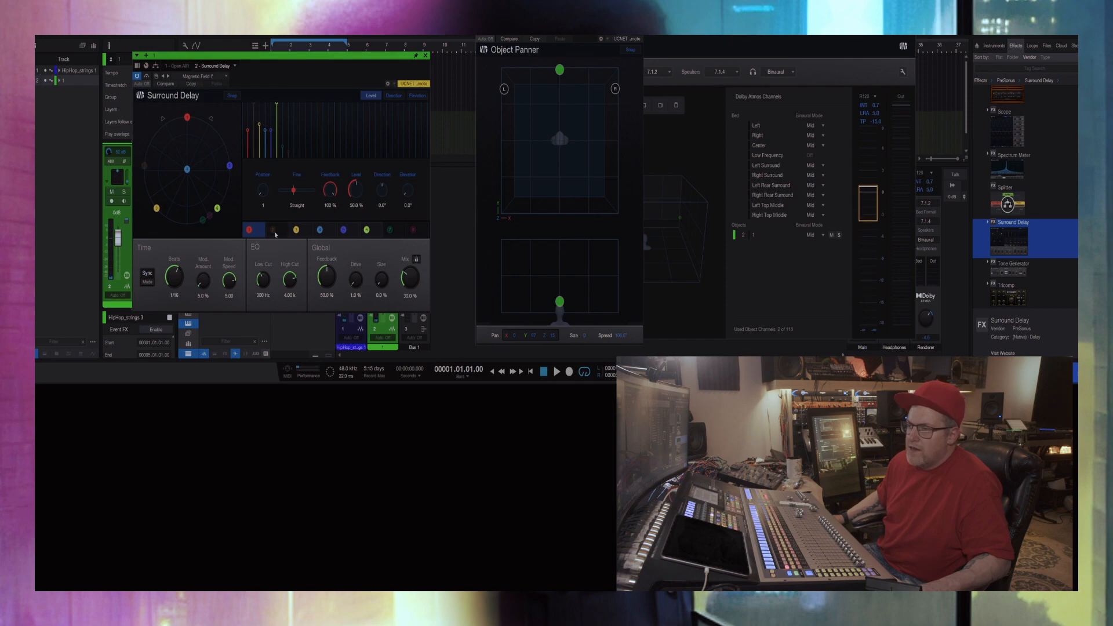
{"action": "left_click", "coordinate": [274, 231]}
{"action": "left_click", "coordinate": [297, 231]}
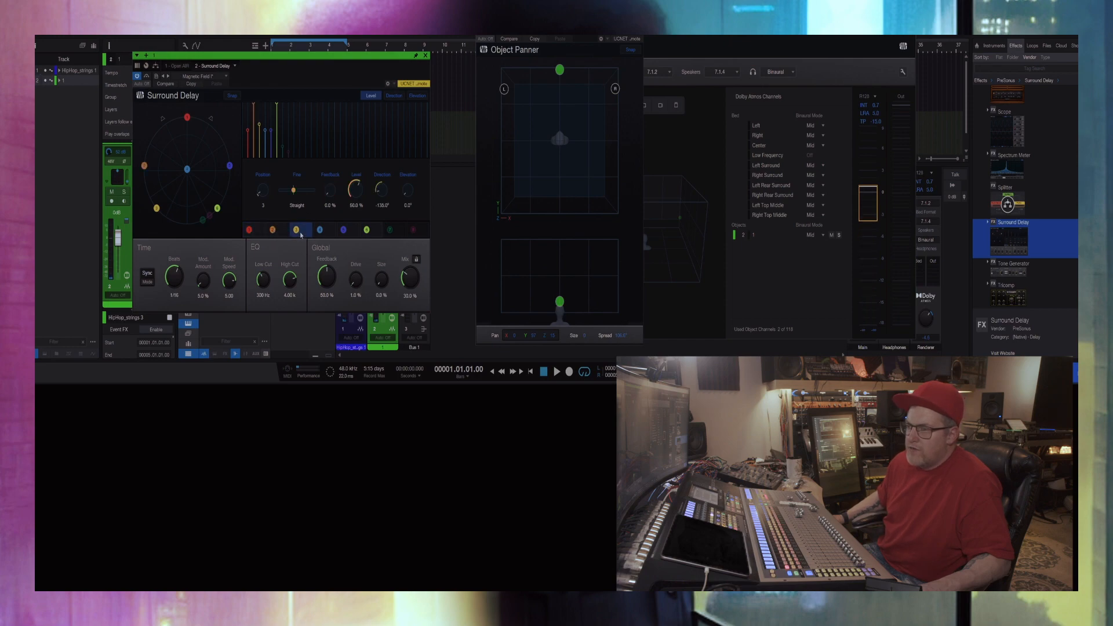
{"action": "left_click", "coordinate": [286, 230]}
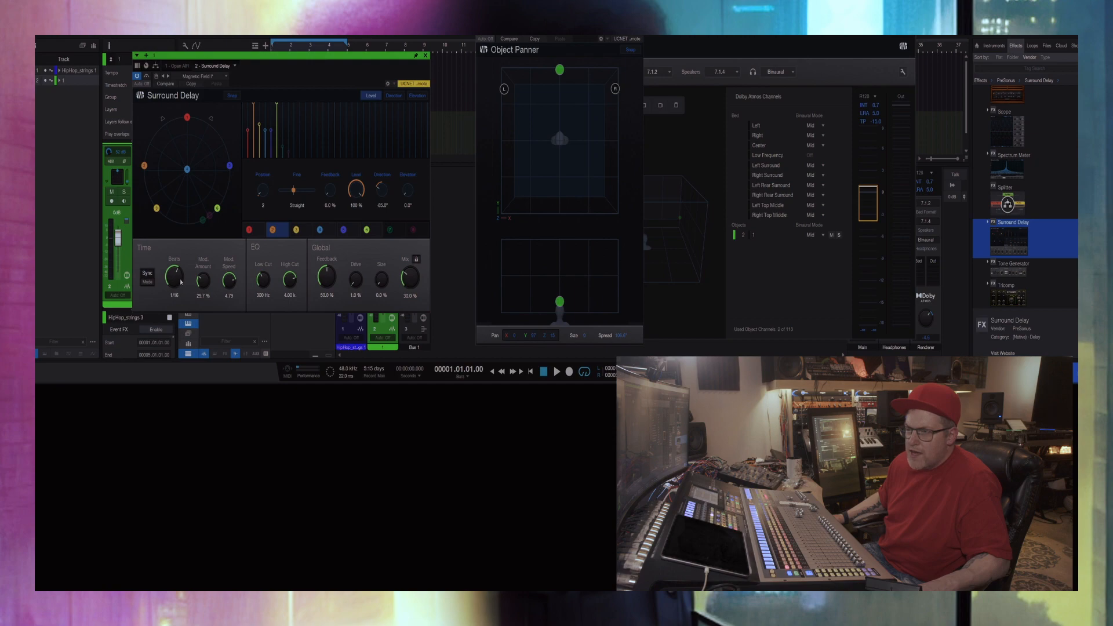
Step: Compare 1/8 and 1/16 delay times in Surround Delay during loop playback, raise the modulation amount, and settle on 1/8
{"action": "left_click_drag", "start_coordinate": [178, 277], "coordinate": [172, 285]}
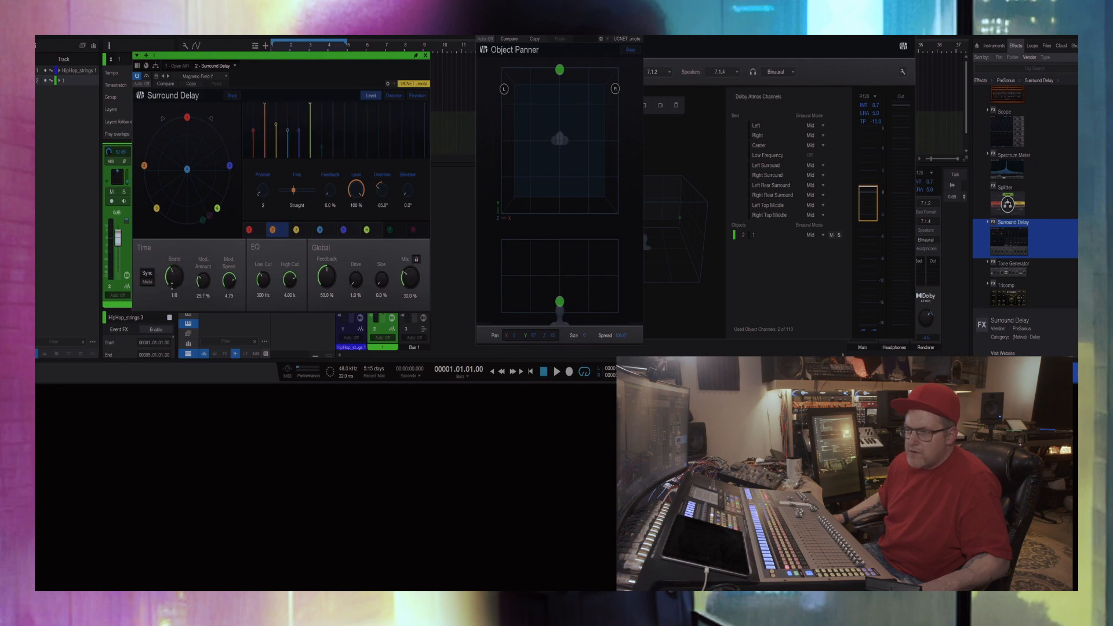
{"action": "key", "text": "space"}
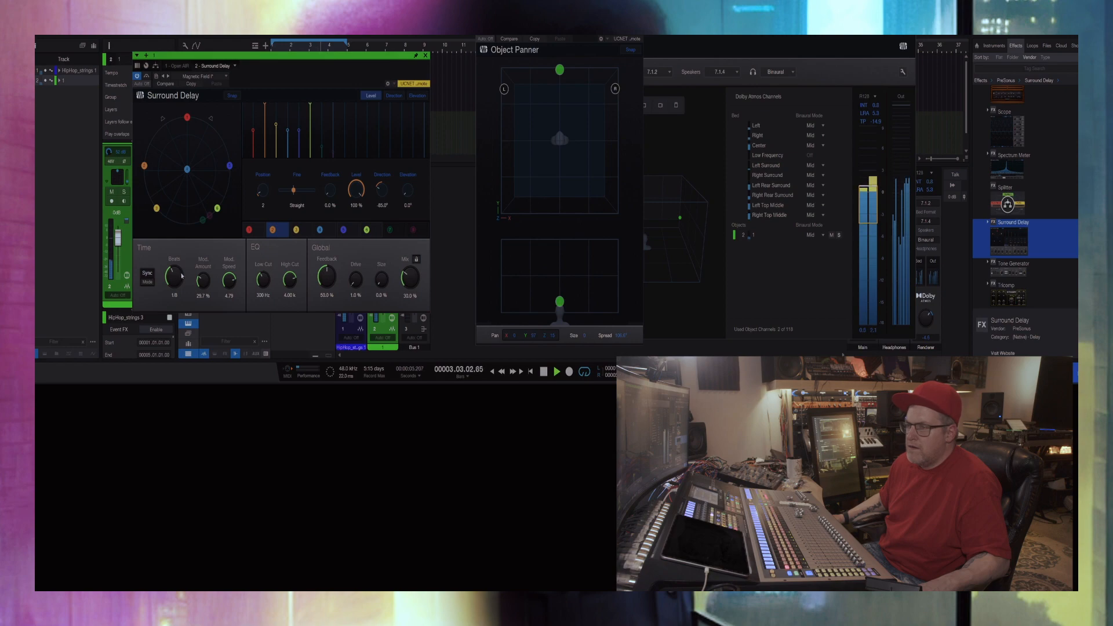
{"action": "left_click_drag", "start_coordinate": [180, 272], "coordinate": [182, 260]}
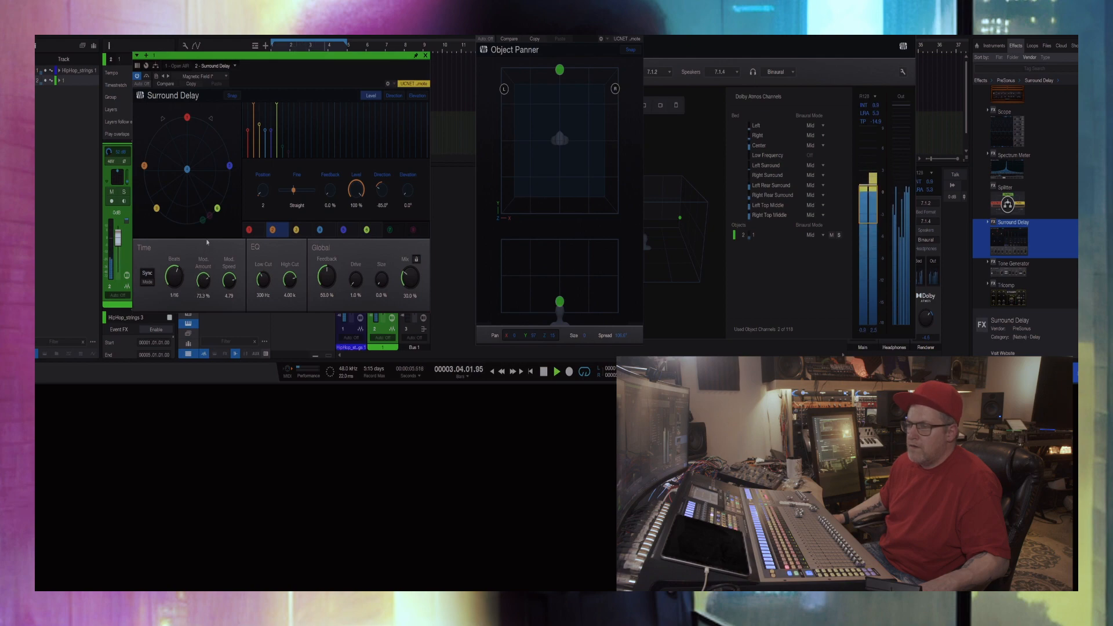
{"action": "left_click_drag", "start_coordinate": [201, 283], "coordinate": [173, 288]}
{"action": "key", "text": "space"}
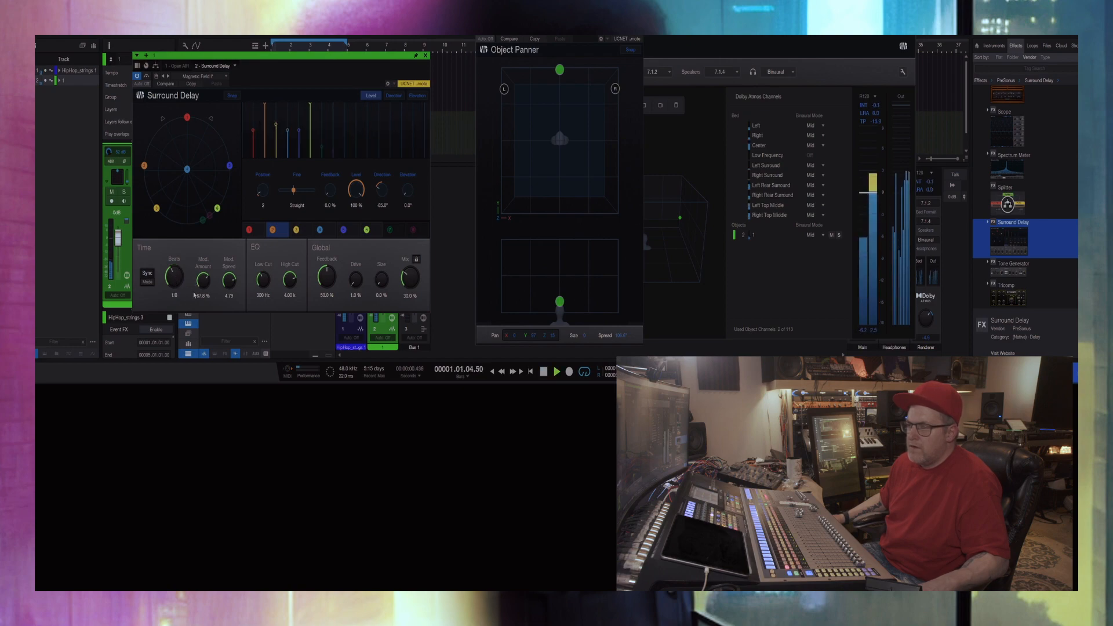
Step: Lengthen the delay time to 1/4, and audition it with Drive raised to 41.5% and a wetter Mix
{"action": "left_click_drag", "start_coordinate": [175, 283], "coordinate": [174, 288]}
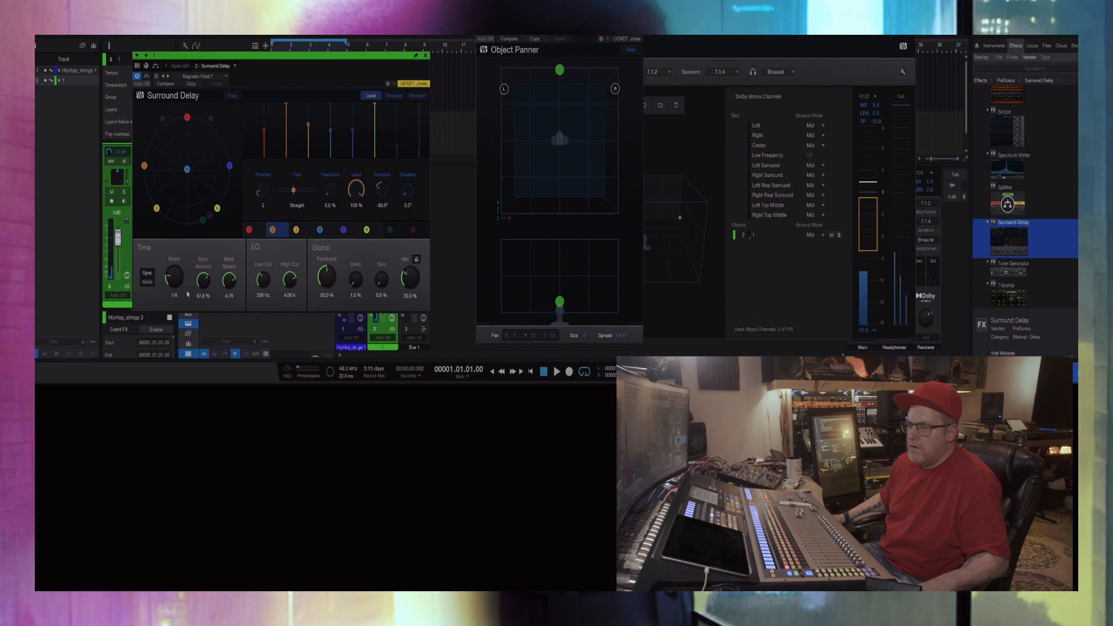
{"action": "key", "text": "space"}
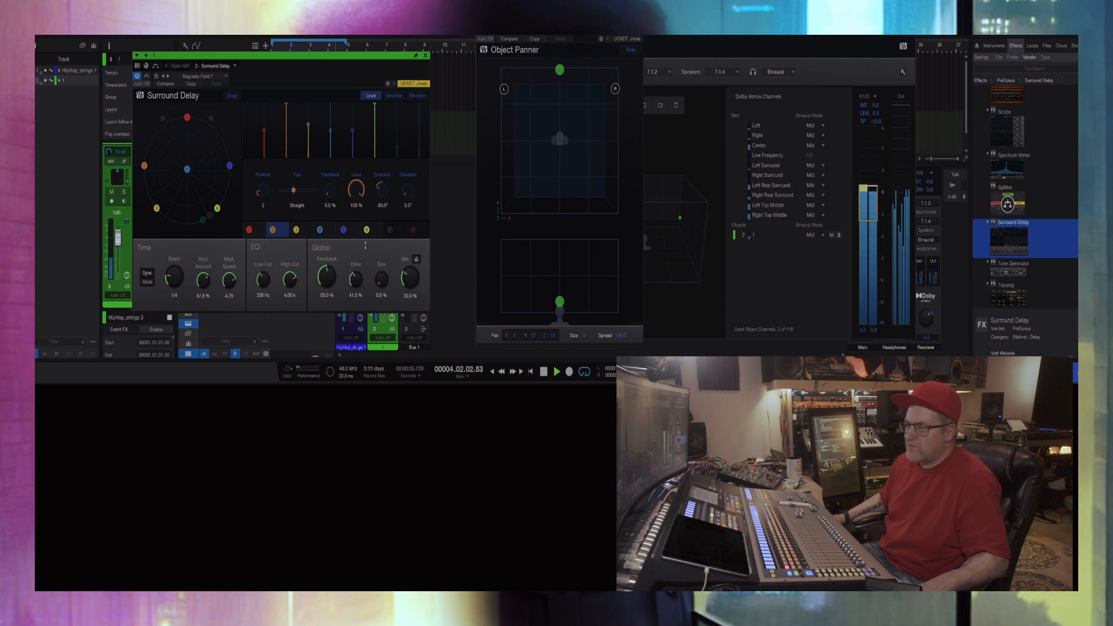
{"action": "left_click_drag", "start_coordinate": [387, 262], "coordinate": [371, 284]}
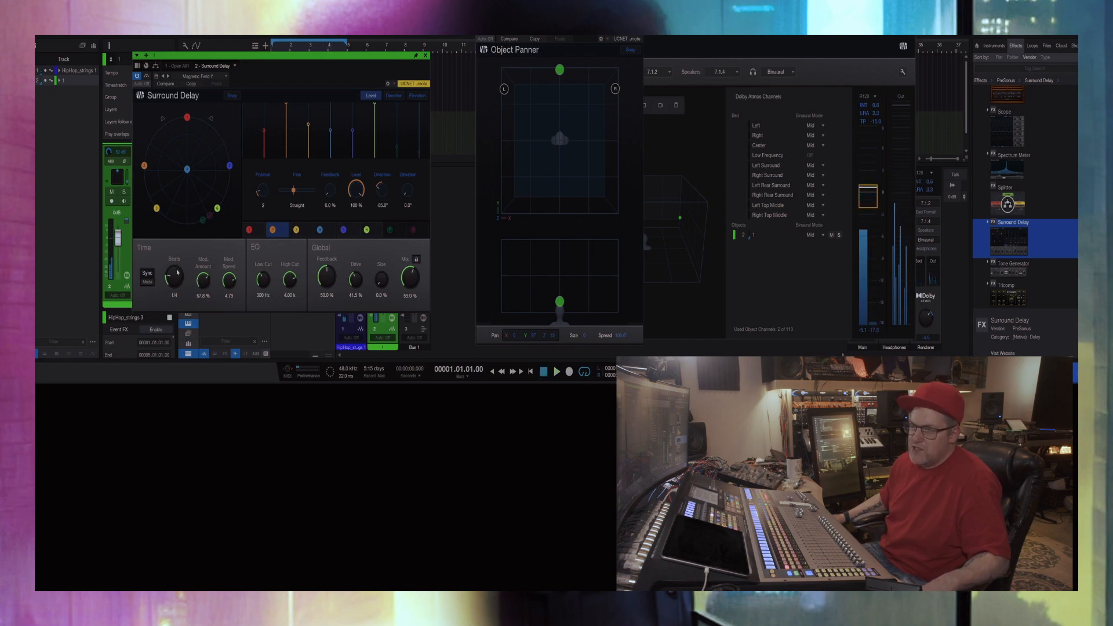
Step: Return the delay time to 1/8 and replay the loop to hear the driven delays before stopping
{"action": "mouse_move", "coordinate": [177, 273]}
{"action": "left_mouse_down"}
{"action": "mouse_move", "coordinate": [178, 239]}
{"action": "mouse_move", "coordinate": [176, 250]}
{"action": "left_mouse_up"}
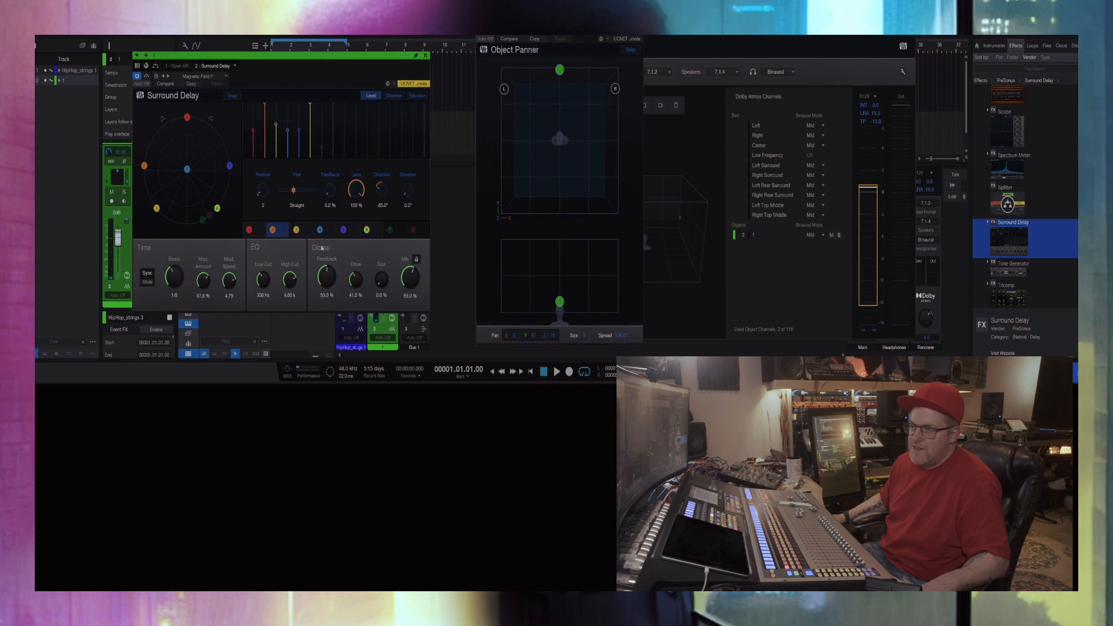
{"action": "key", "text": "space"}
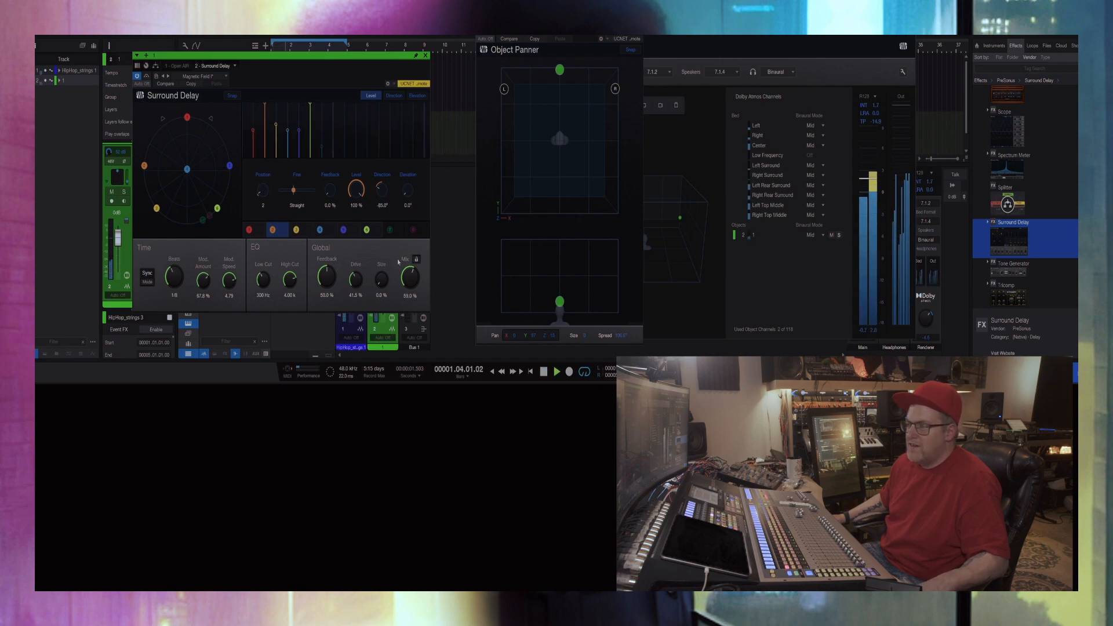
{"action": "key", "text": "space"}
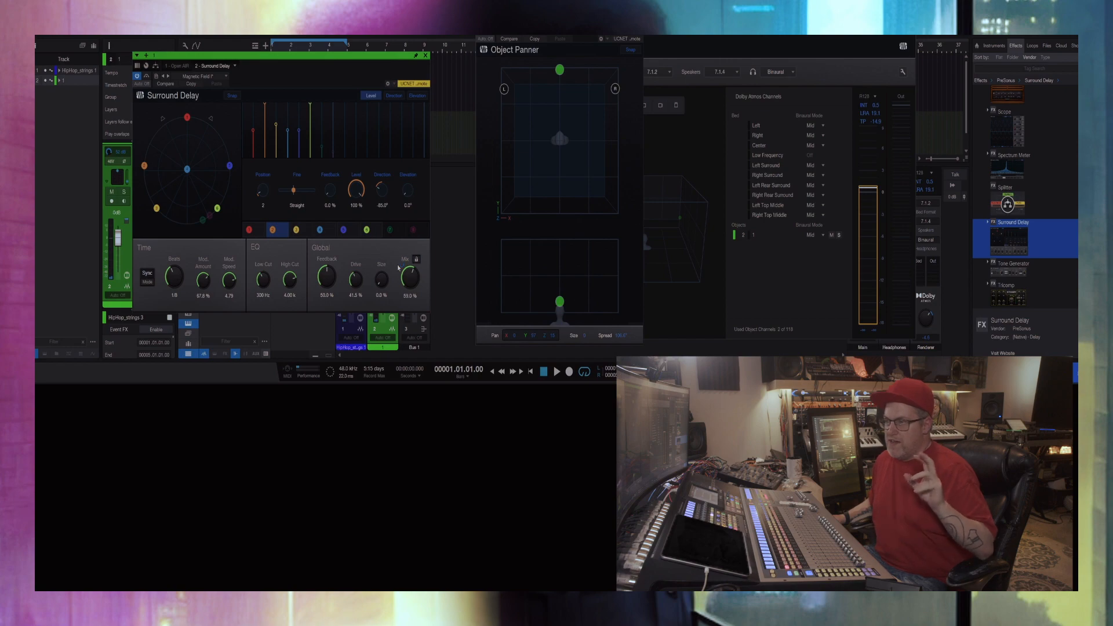
Step: Audition Surround Delay's Magnetic Field II preset during loop playback
{"action": "left_click", "coordinate": [203, 76]}
{"action": "left_click", "coordinate": [218, 318]}
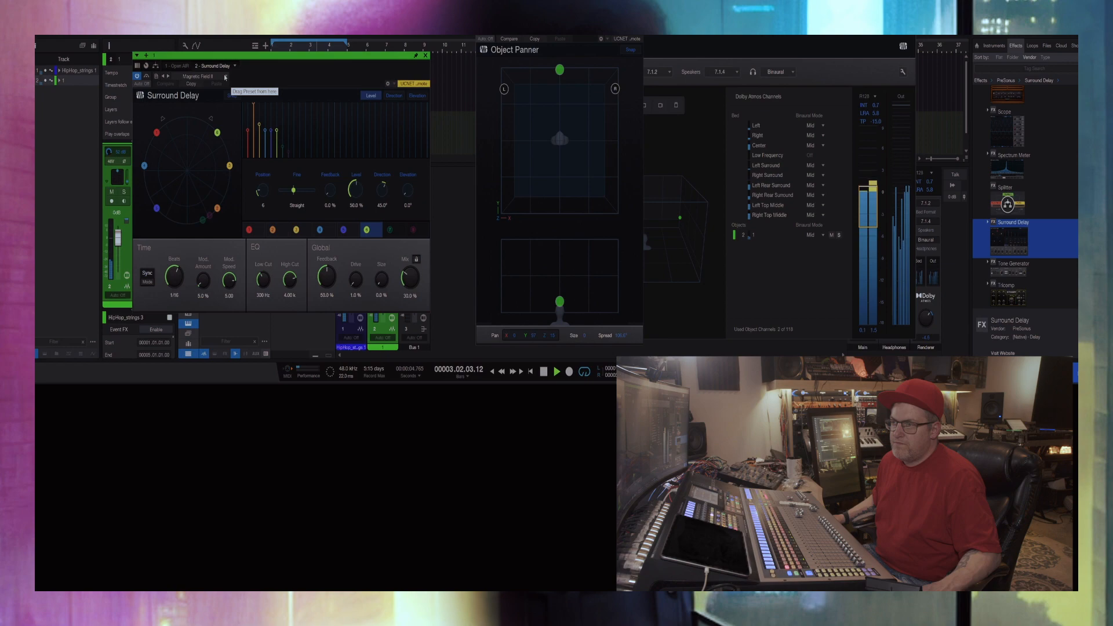
{"action": "key", "text": "space"}
Step: Load the Orion preset in Surround Delay, play the loop to audition it, and move the plug-in window clear of the channel's inserts
{"action": "left_click", "coordinate": [226, 76]}
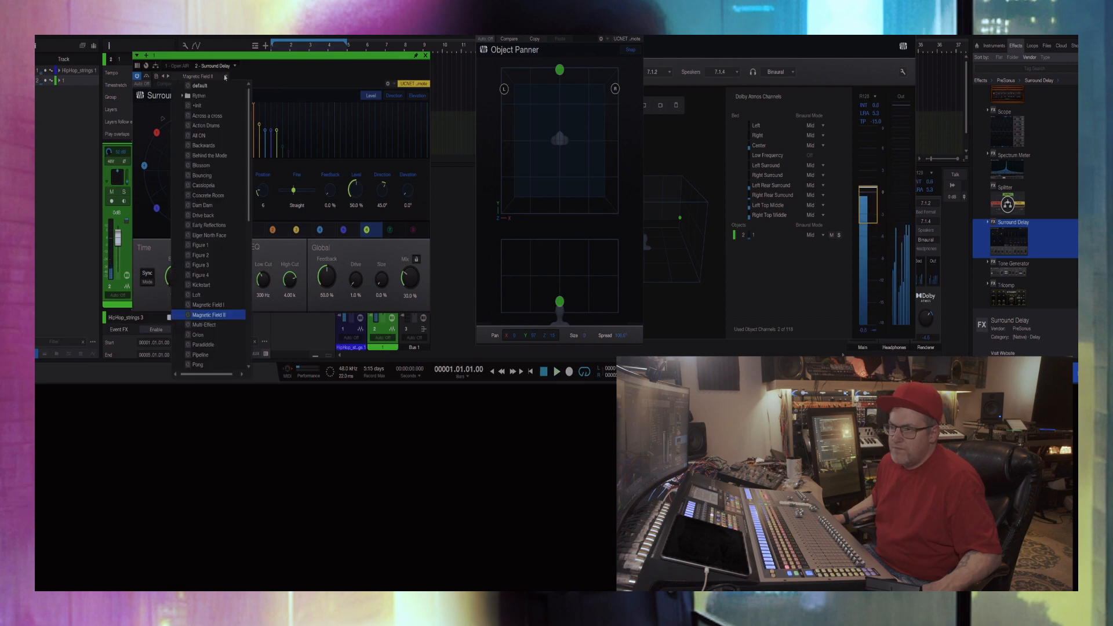
{"action": "left_click", "coordinate": [209, 335]}
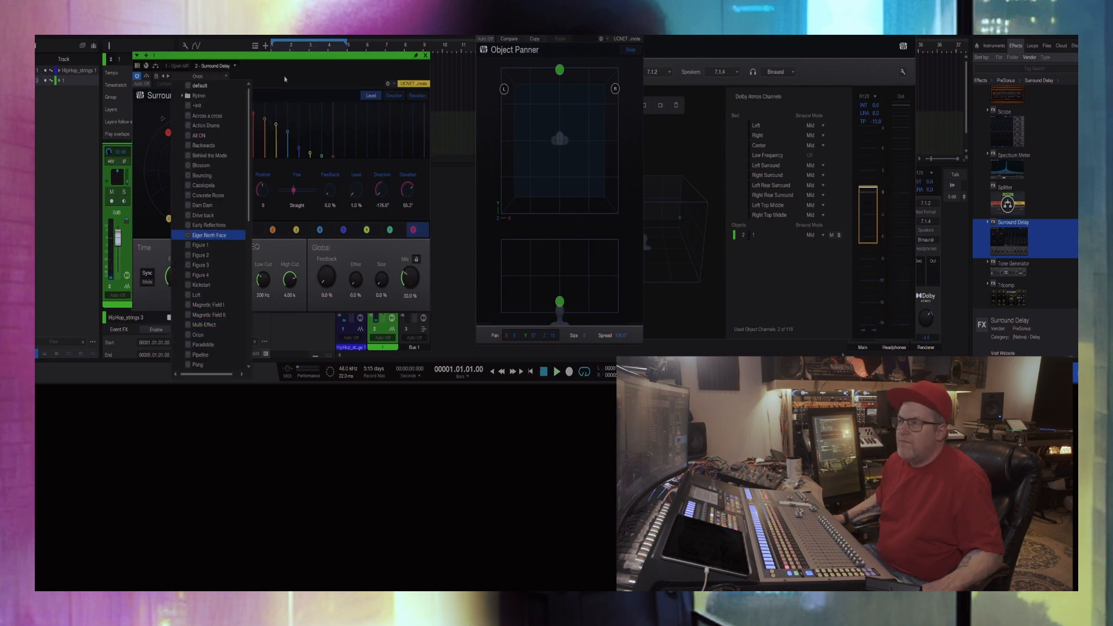
{"action": "key", "text": "space"}
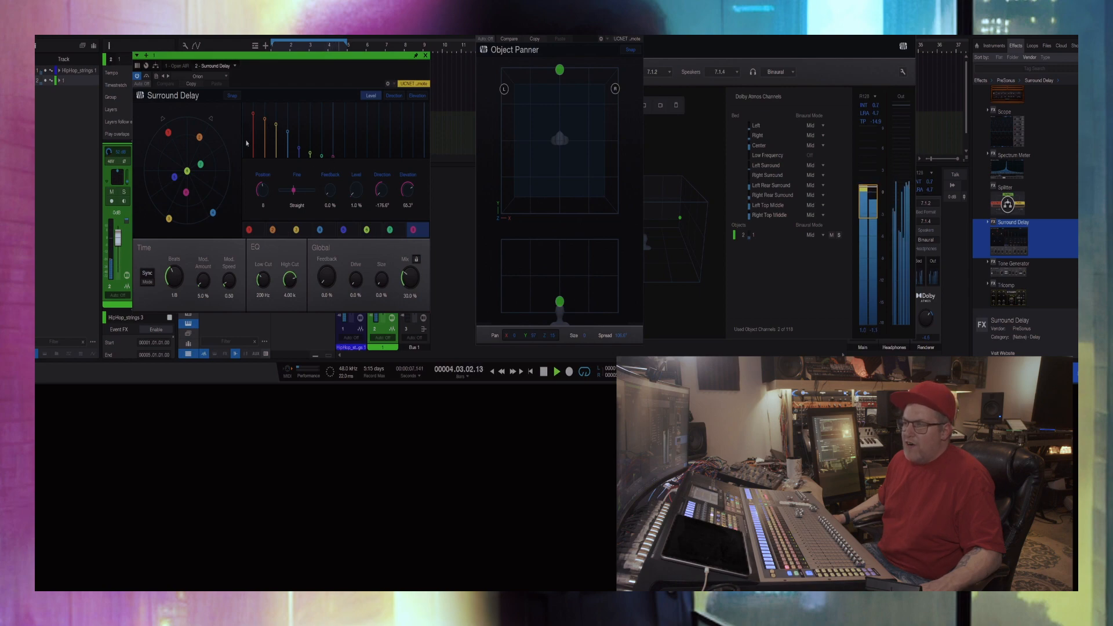
{"action": "key", "text": "space"}
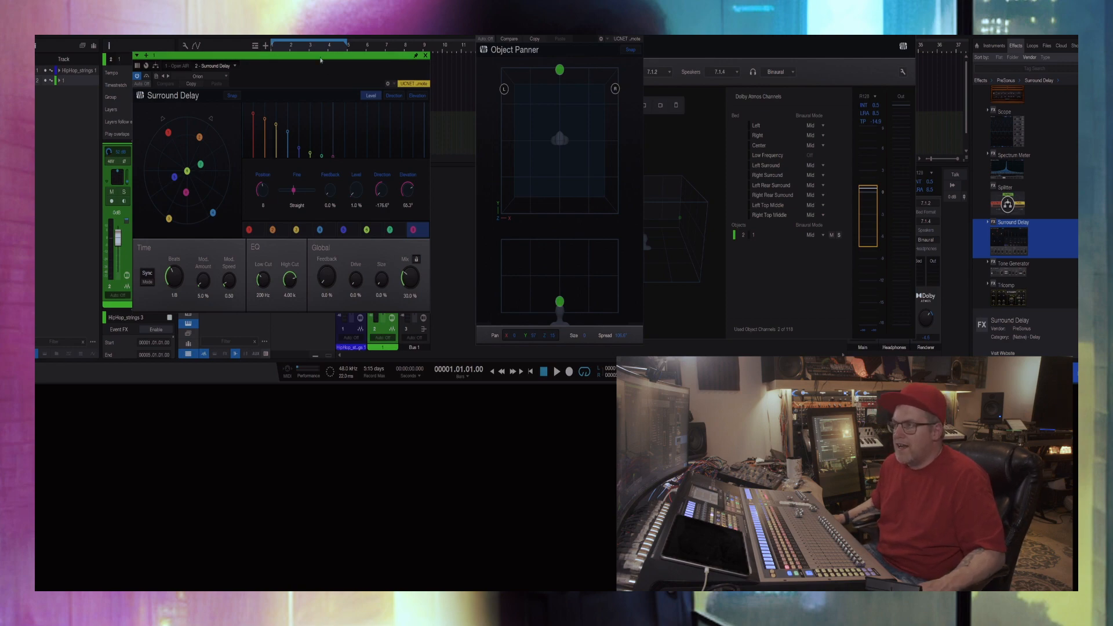
{"action": "left_click_drag", "start_coordinate": [321, 59], "coordinate": [420, 78]}
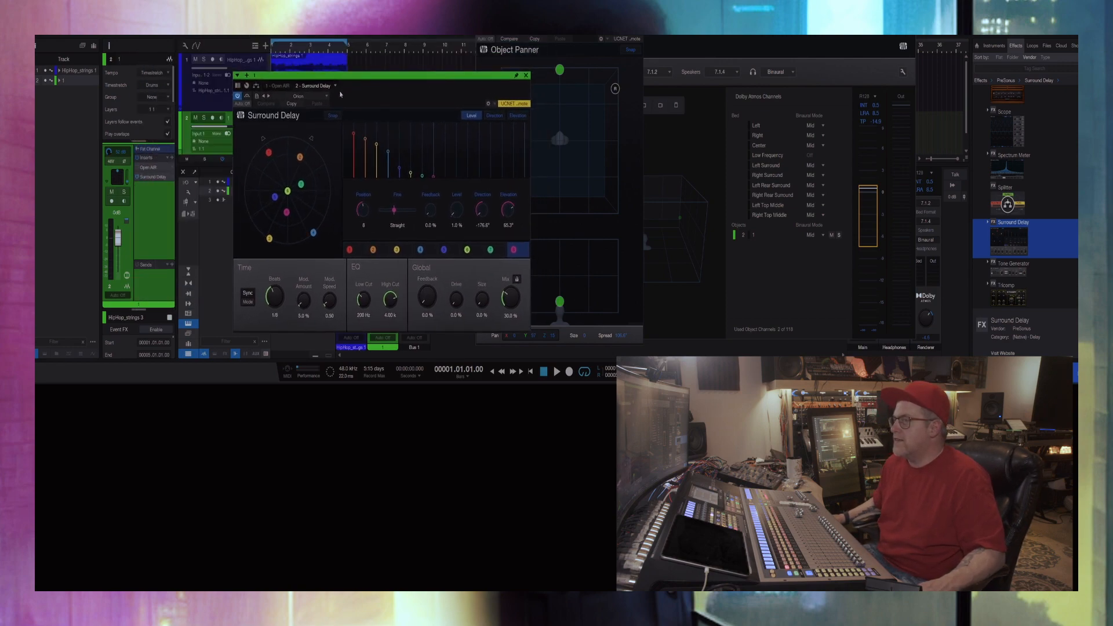